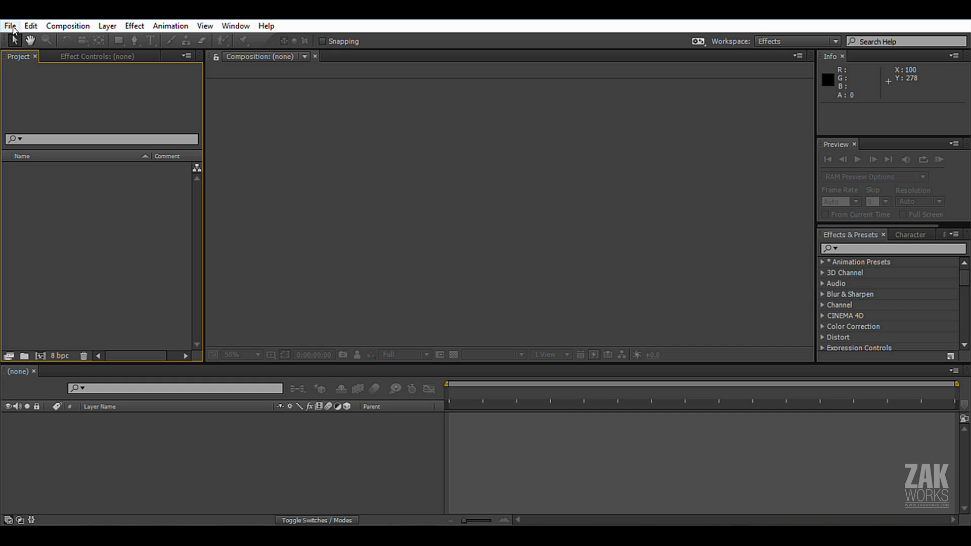
{"action": "left_click", "coordinate": [10, 26]}
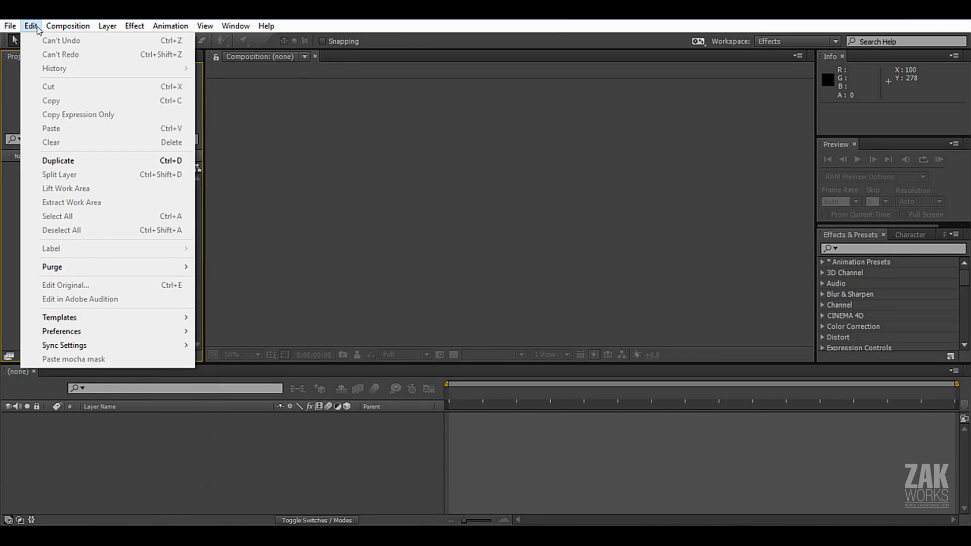
{"action": "mouse_move", "coordinate": [124, 35]}
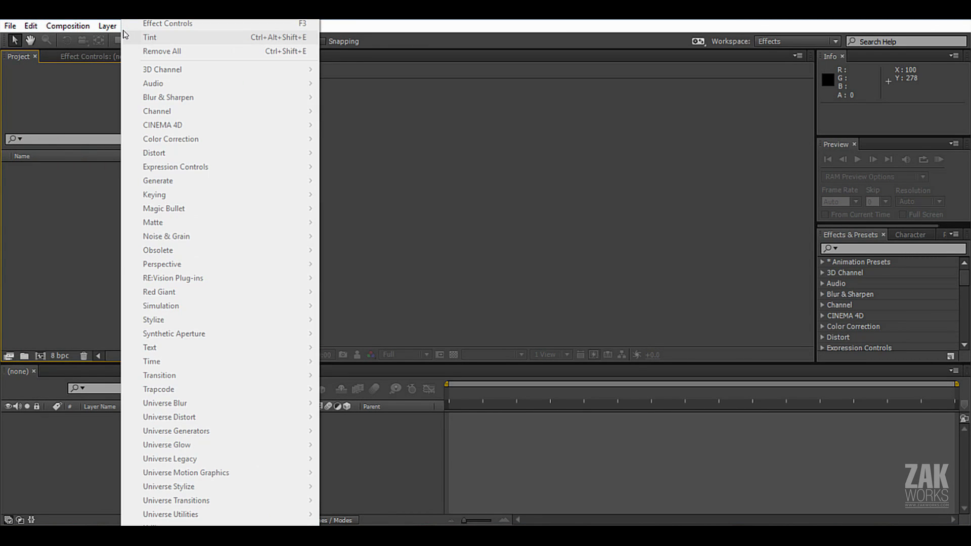
{"action": "mouse_move", "coordinate": [248, 26]}
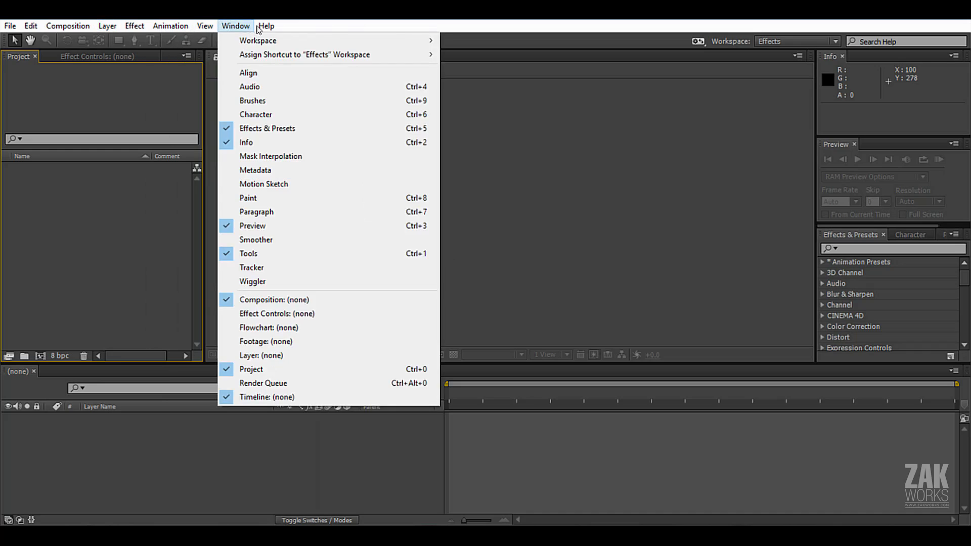
{"action": "mouse_move", "coordinate": [11, 27]}
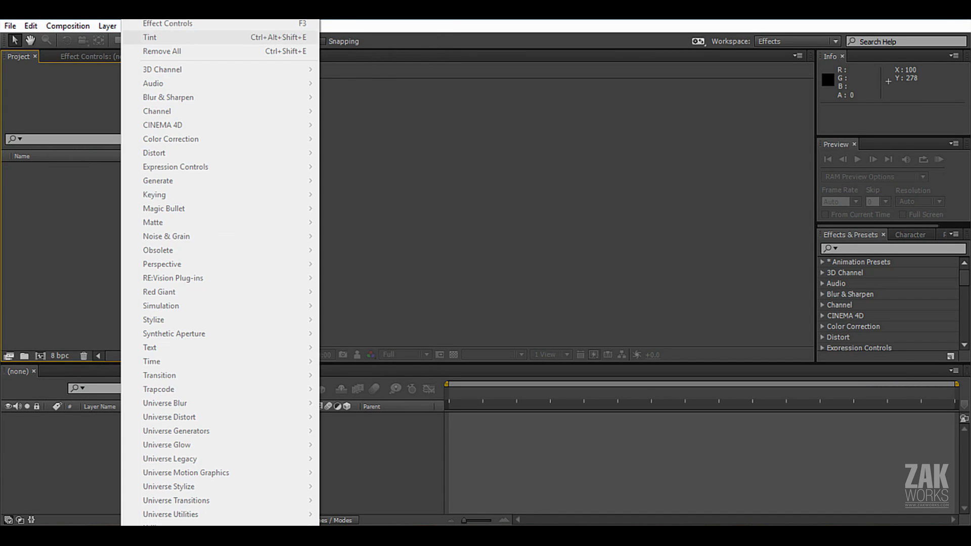
{"action": "key", "text": "Escape"}
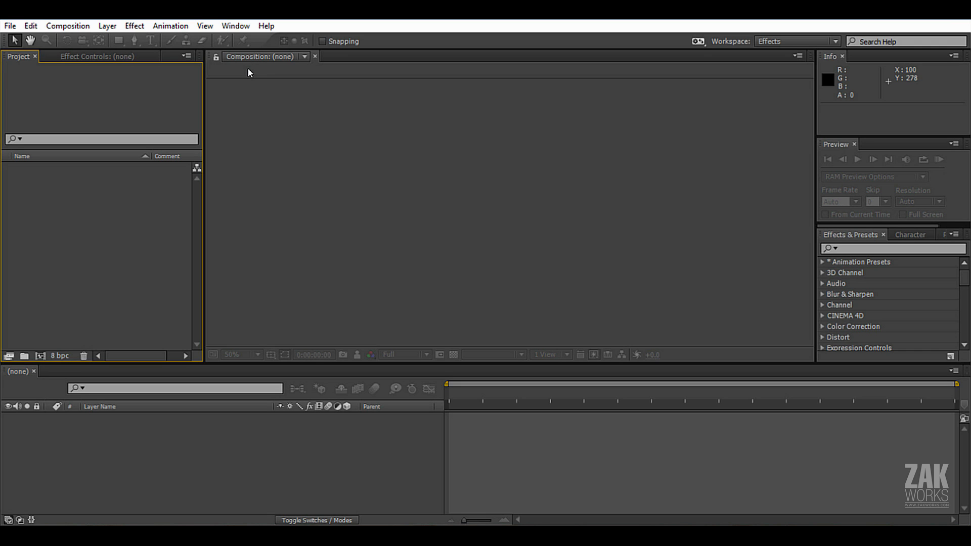
{"action": "left_click", "coordinate": [11, 26]}
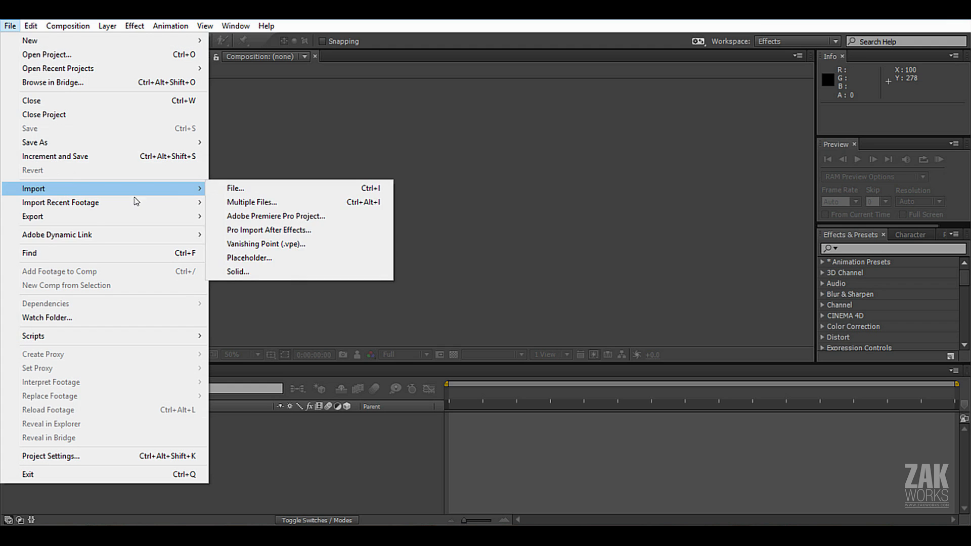
{"action": "mouse_move", "coordinate": [68, 26]}
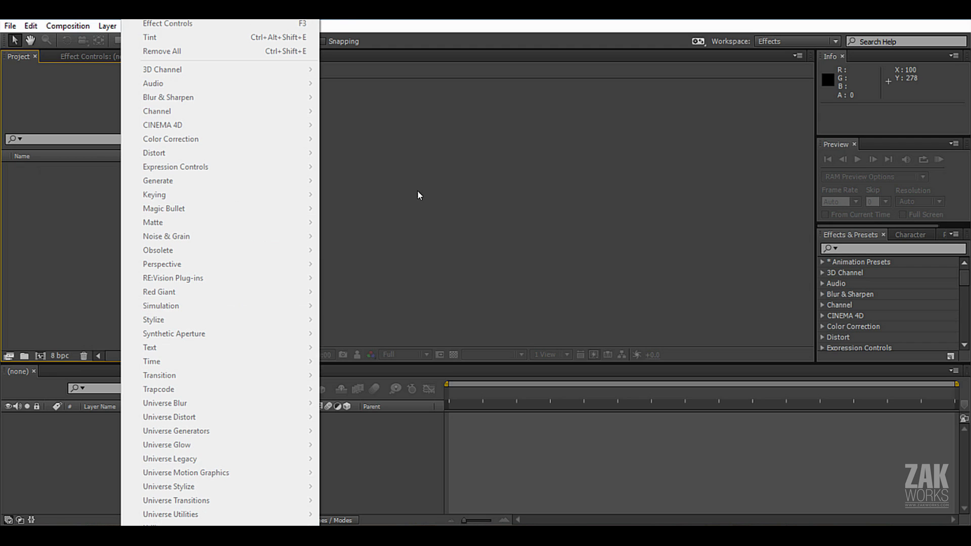
{"action": "left_click", "coordinate": [418, 163]}
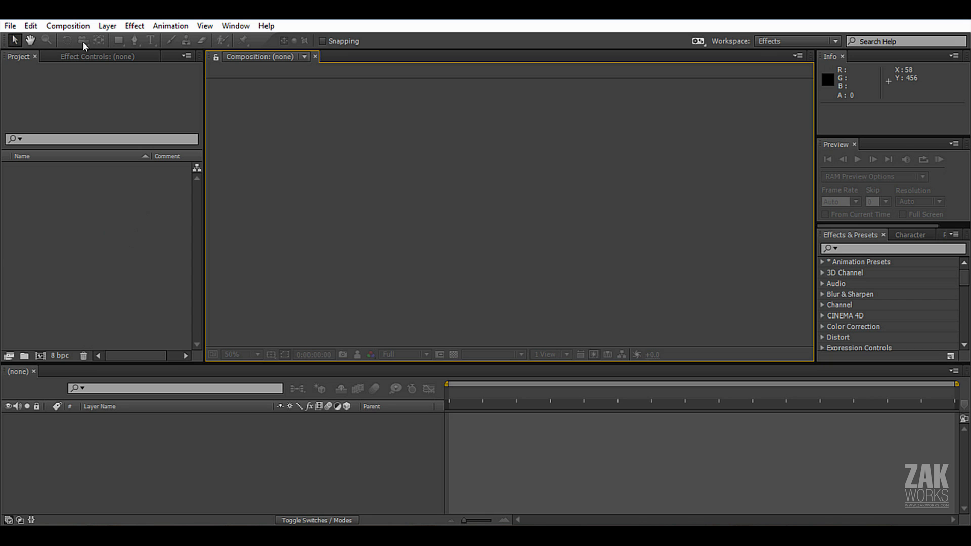
Examine the empty workspace: the selection tool, Project, Effect Controls, Composition, Info, Preview, Effects & Presets and Timeline areas.
{"action": "left_click", "coordinate": [13, 42]}
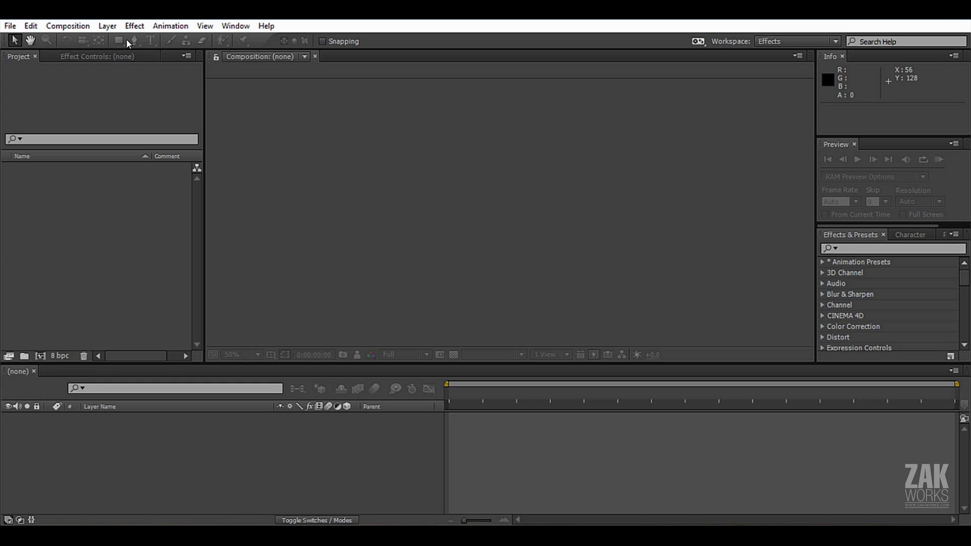
{"action": "left_click", "coordinate": [49, 195]}
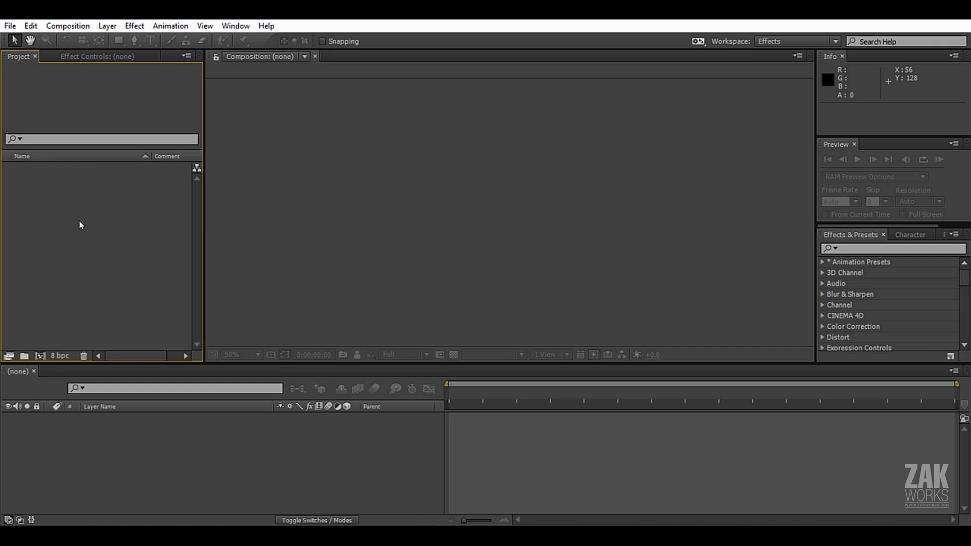
{"action": "left_click", "coordinate": [93, 59]}
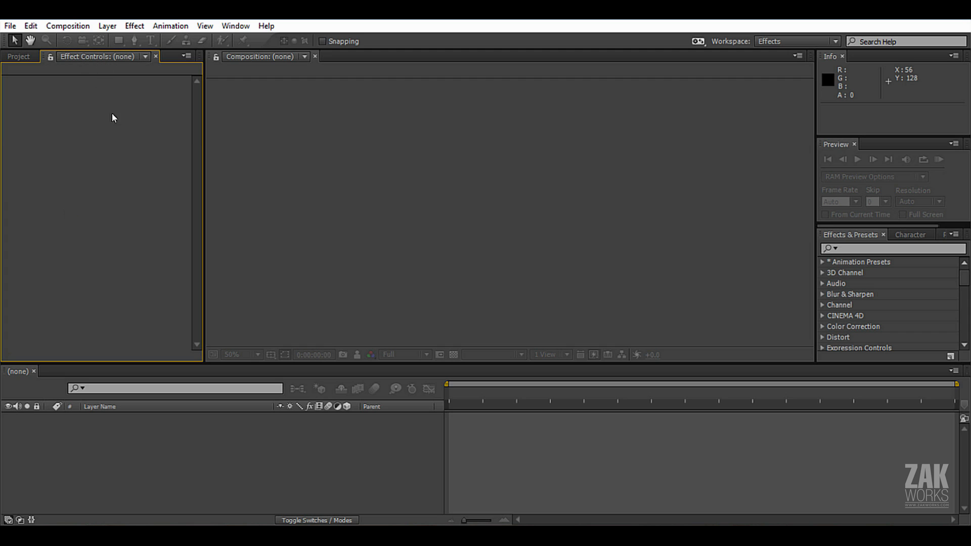
{"action": "left_click", "coordinate": [136, 26]}
{"action": "left_click", "coordinate": [71, 173]}
{"action": "left_click", "coordinate": [300, 117]}
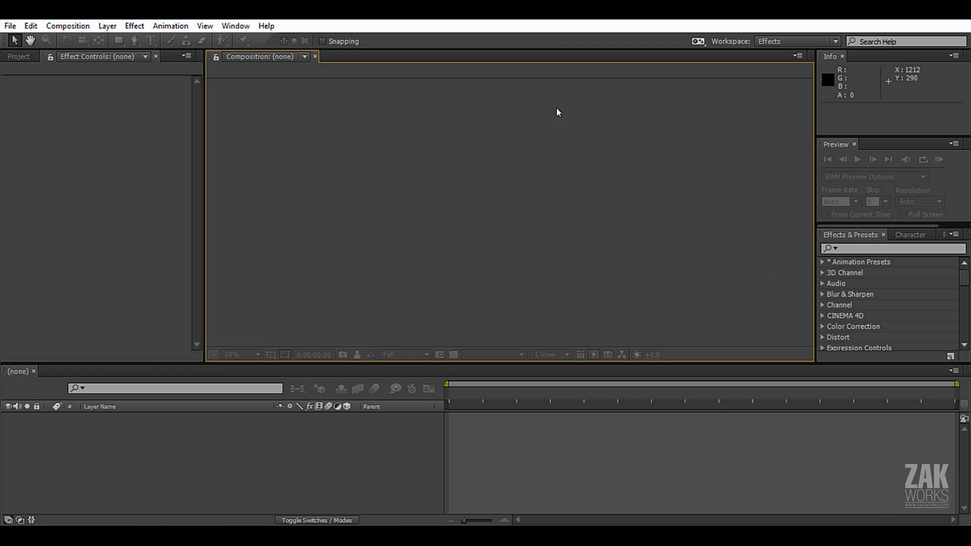
{"action": "left_click", "coordinate": [858, 86]}
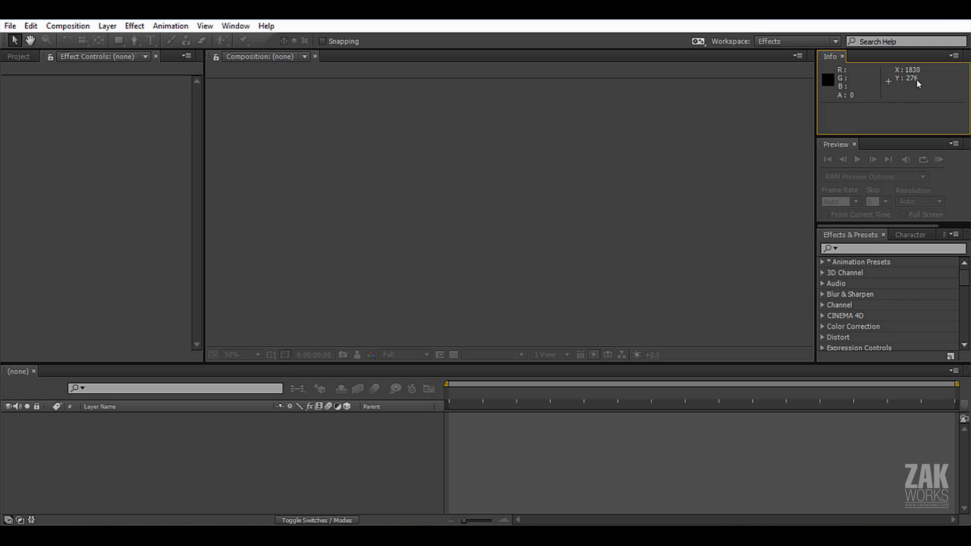
{"action": "left_click", "coordinate": [837, 145]}
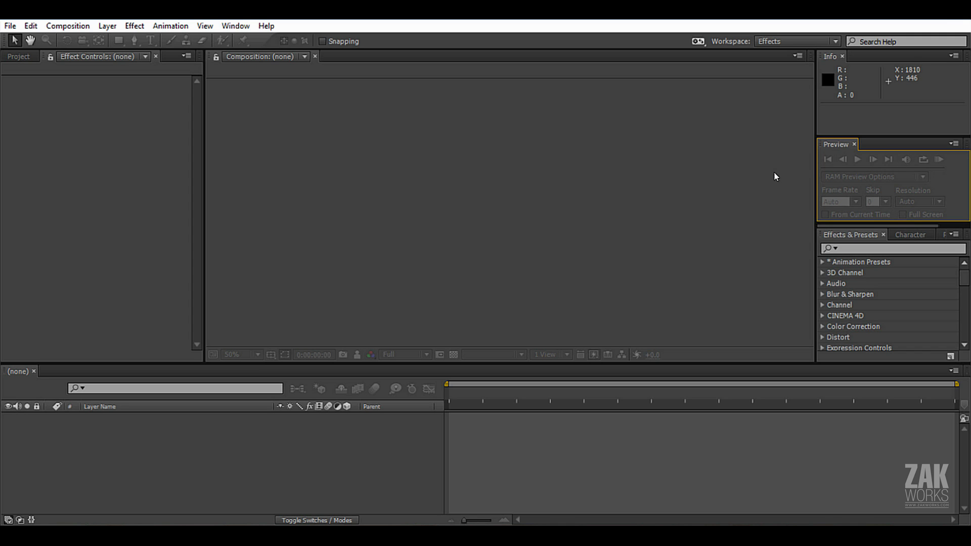
{"action": "left_click", "coordinate": [852, 235]}
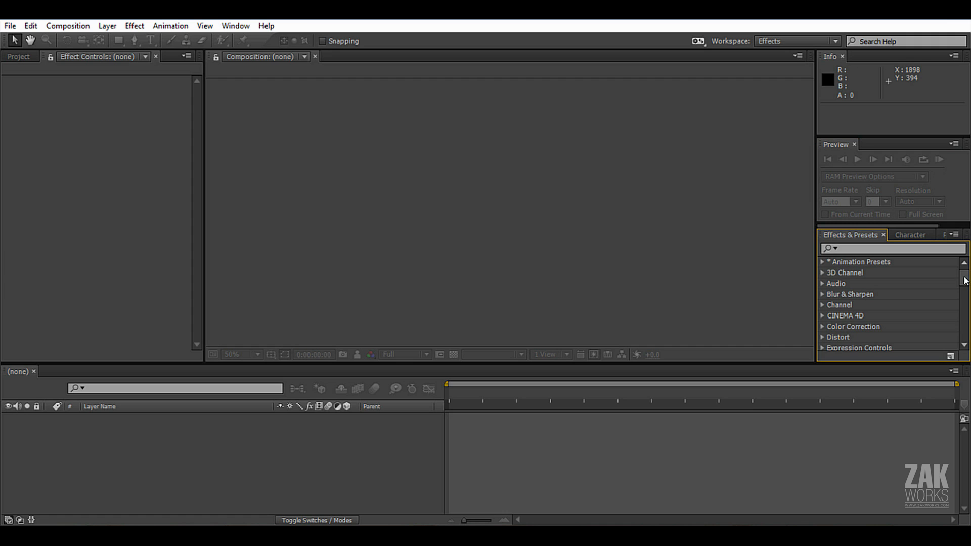
{"action": "left_click_drag", "start_coordinate": [965, 279], "coordinate": [967, 307]}
{"action": "scroll", "coordinate": [860, 305], "scroll_direction": "up", "scroll_amount": 4}
{"action": "left_click", "coordinate": [89, 441]}
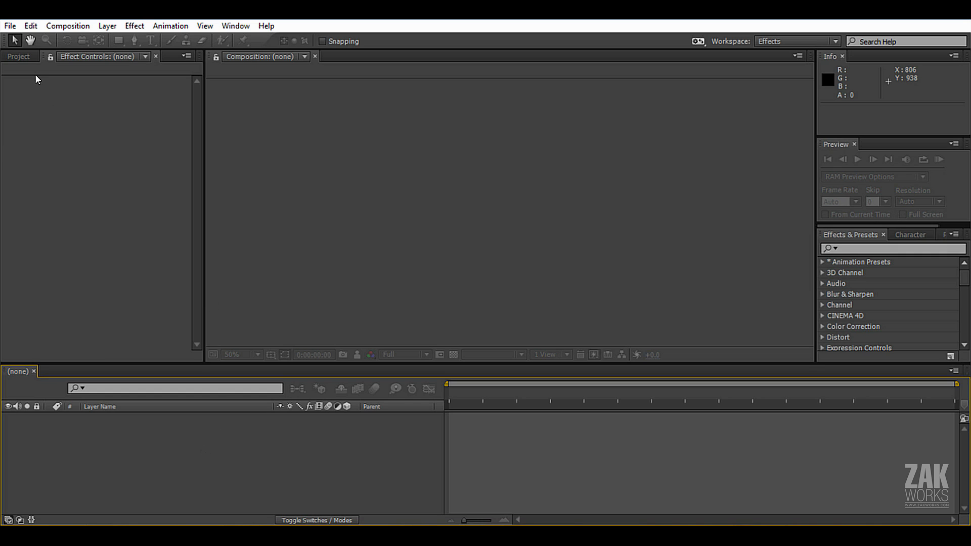
{"action": "left_click", "coordinate": [18, 56]}
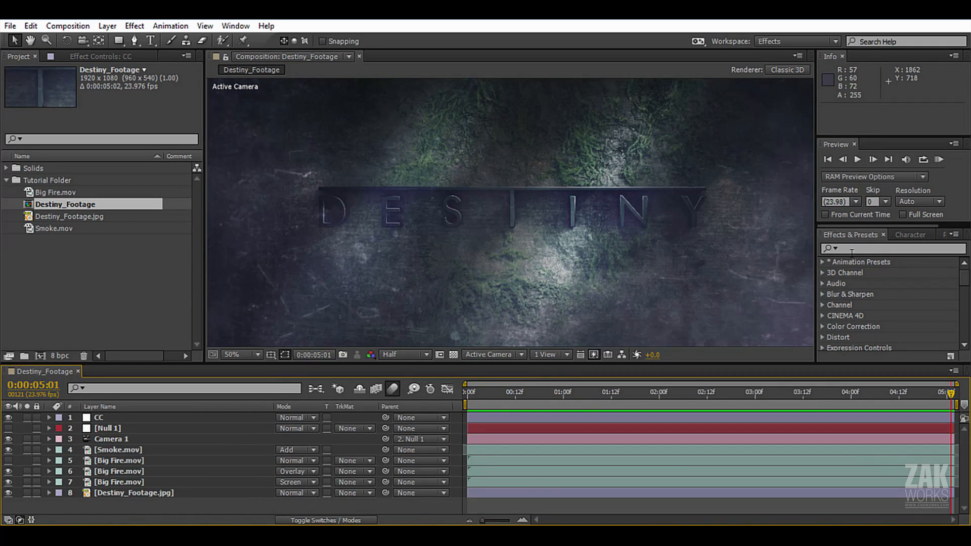
Maximize the Destiny_Footage composition view and play a preview of the finished animation.
{"action": "key", "text": "grave"}
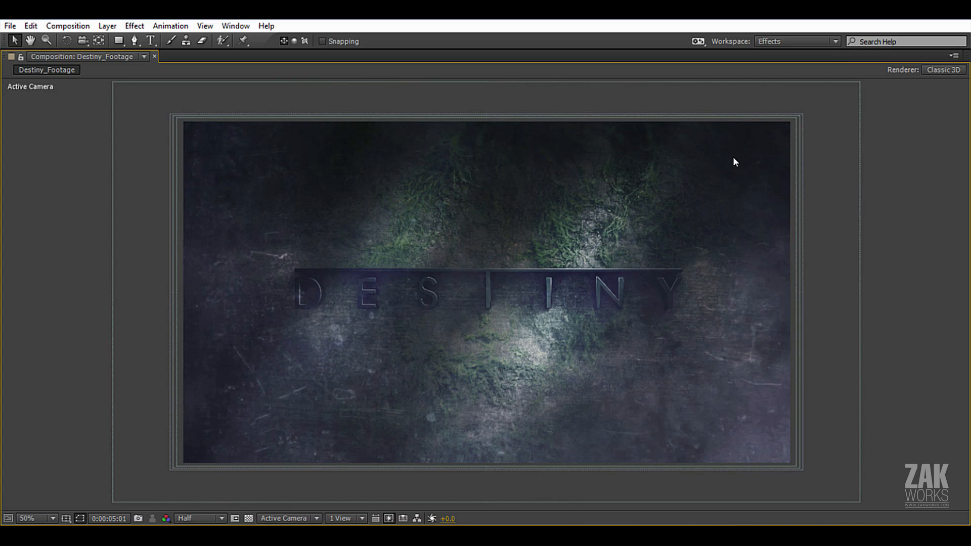
{"action": "key", "text": "space"}
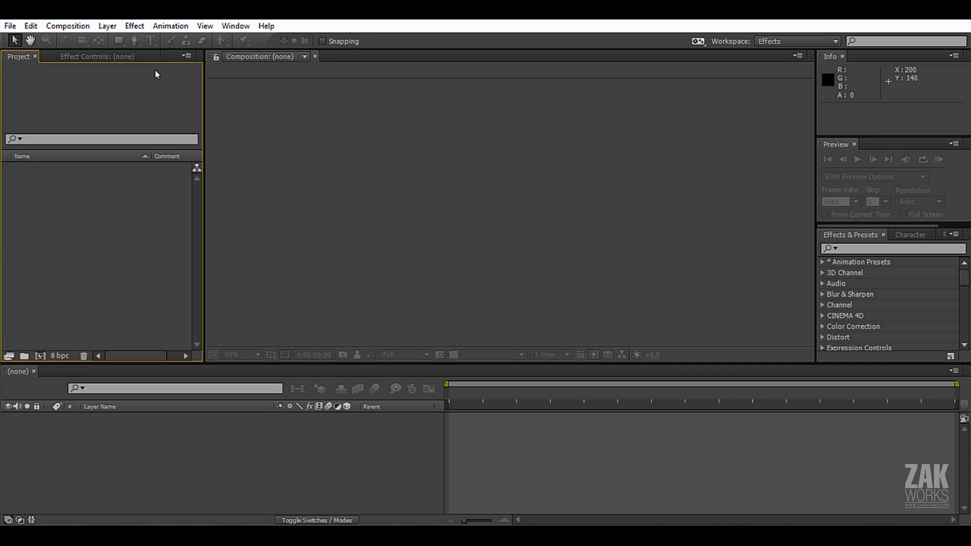
Start a file import and browse to the Tutorial Folder on the Desktop.
{"action": "left_click", "coordinate": [10, 26]}
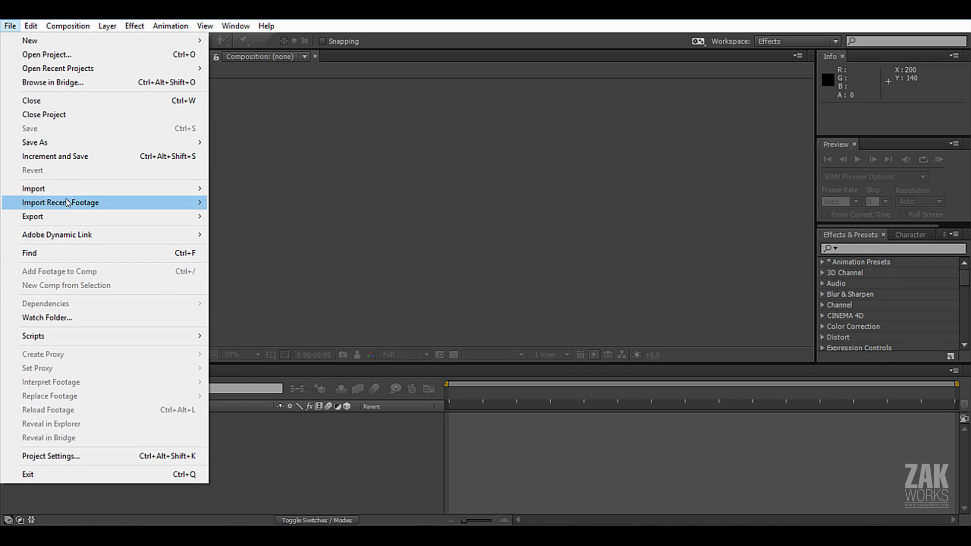
{"action": "left_click", "coordinate": [234, 188]}
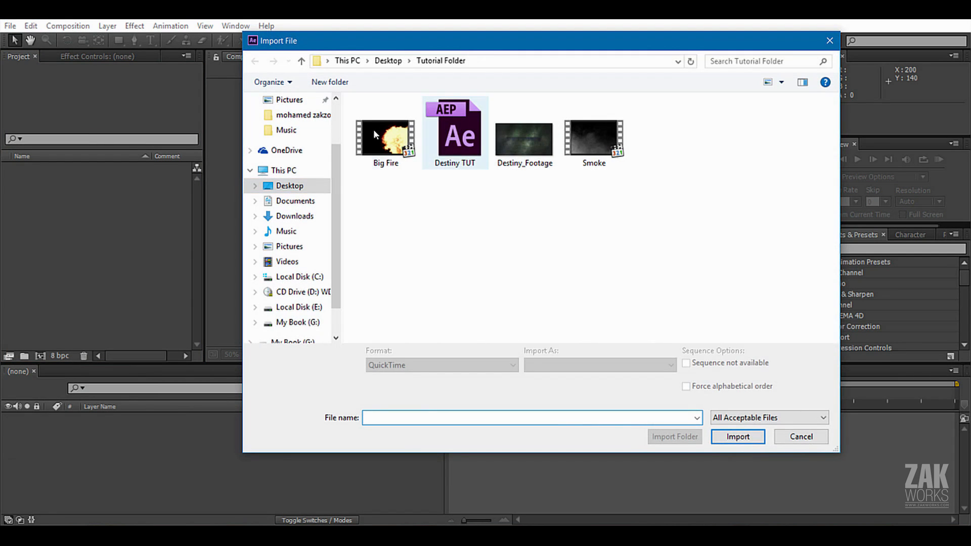
{"action": "left_click", "coordinate": [289, 185]}
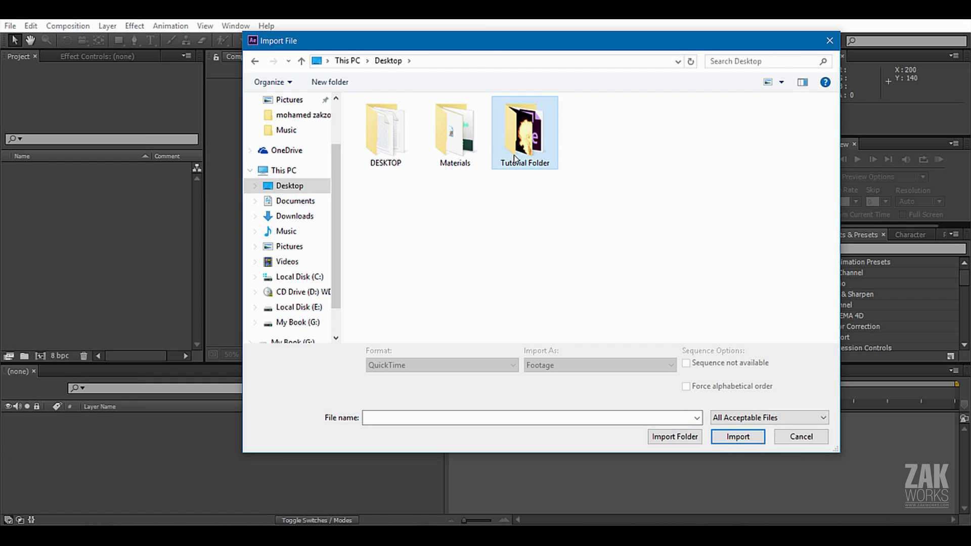
{"action": "double_click", "coordinate": [526, 144]}
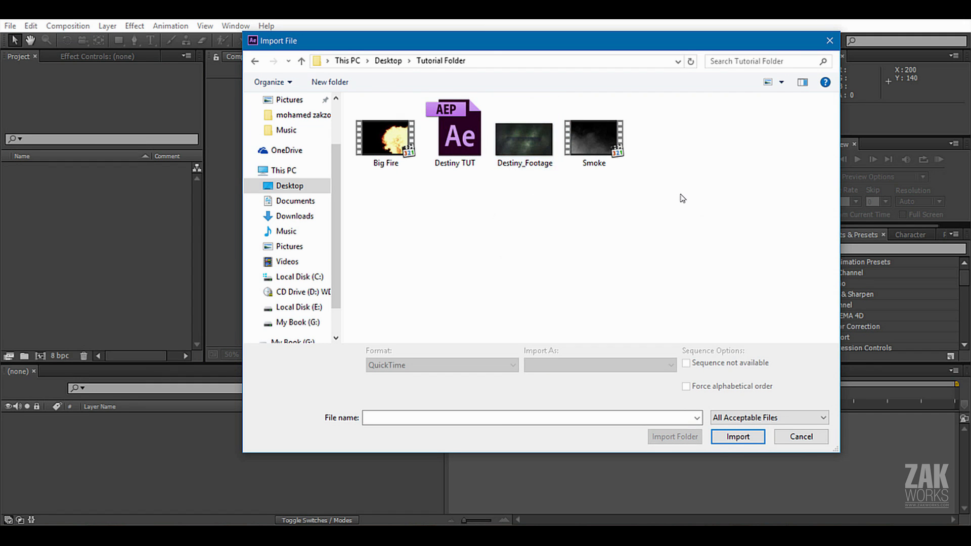
{"action": "left_click_drag", "start_coordinate": [678, 194], "coordinate": [357, 152]}
{"action": "left_click_drag", "start_coordinate": [512, 41], "coordinate": [441, 39]}
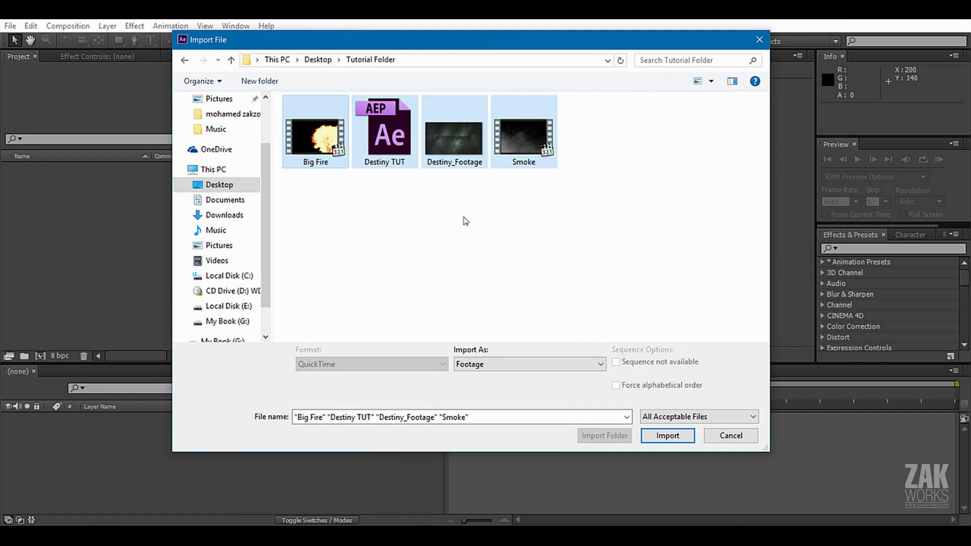
{"action": "left_click", "coordinate": [521, 225]}
{"action": "left_click", "coordinate": [520, 152]}
{"action": "left_click", "coordinate": [445, 151], "text": "ctrl"}
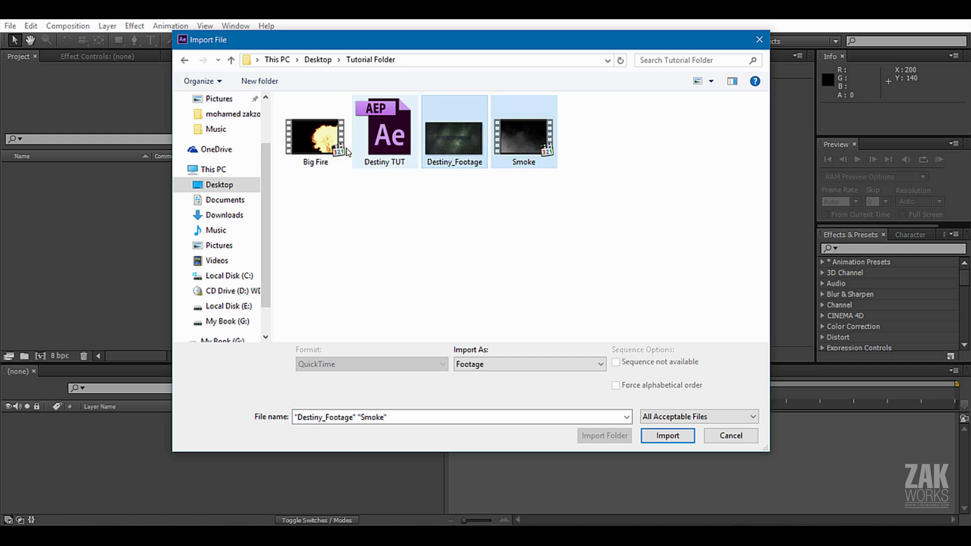
{"action": "left_click", "coordinate": [335, 142], "text": "ctrl"}
{"action": "left_click", "coordinate": [503, 187]}
{"action": "left_click", "coordinate": [515, 161]}
{"action": "left_click", "coordinate": [455, 158]}
{"action": "left_click", "coordinate": [327, 151]}
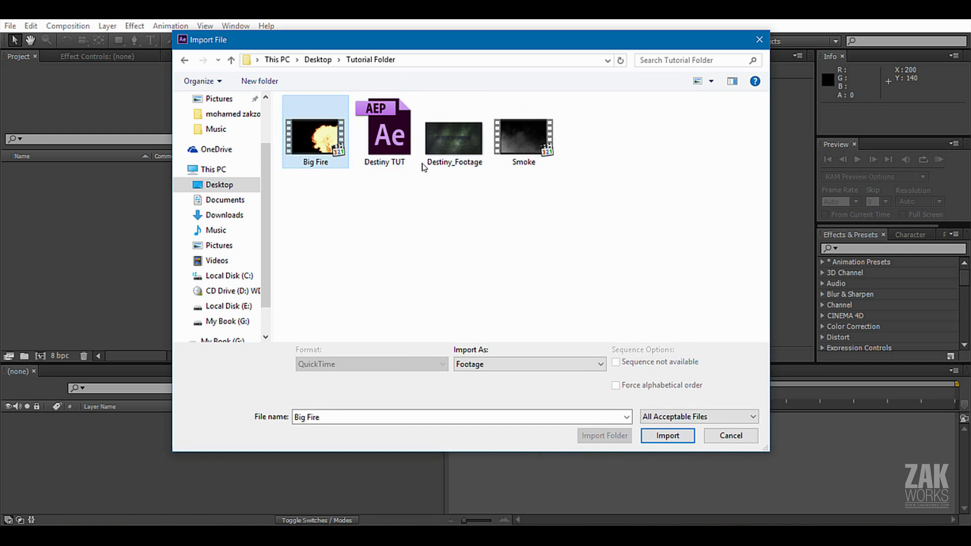
Import the Big Fire, Destiny_Footage and Smoke files as footage, leaving out the Destiny TUT project.
{"action": "left_click", "coordinate": [453, 159]}
{"action": "left_click", "coordinate": [525, 159]}
{"action": "left_click", "coordinate": [324, 147], "text": "ctrl"}
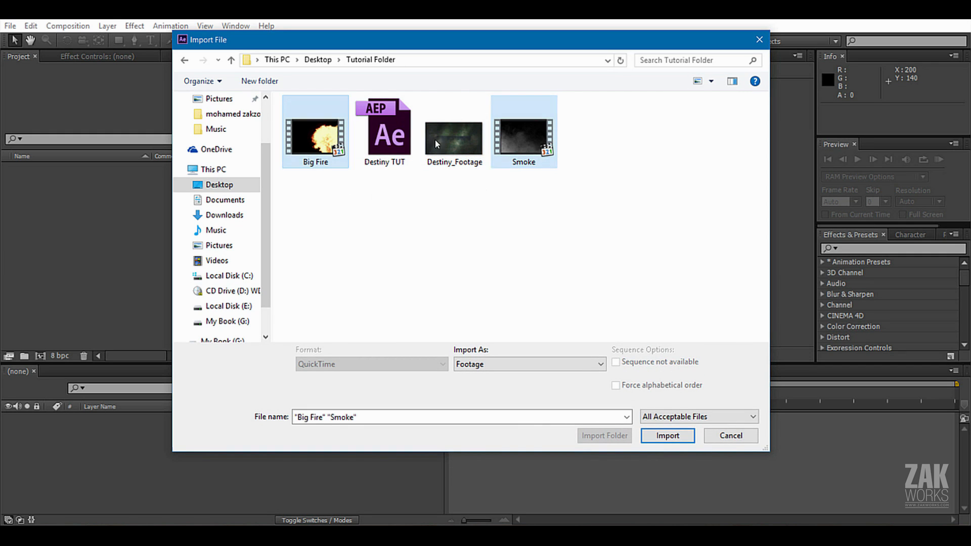
{"action": "left_click", "coordinate": [452, 146], "text": "ctrl"}
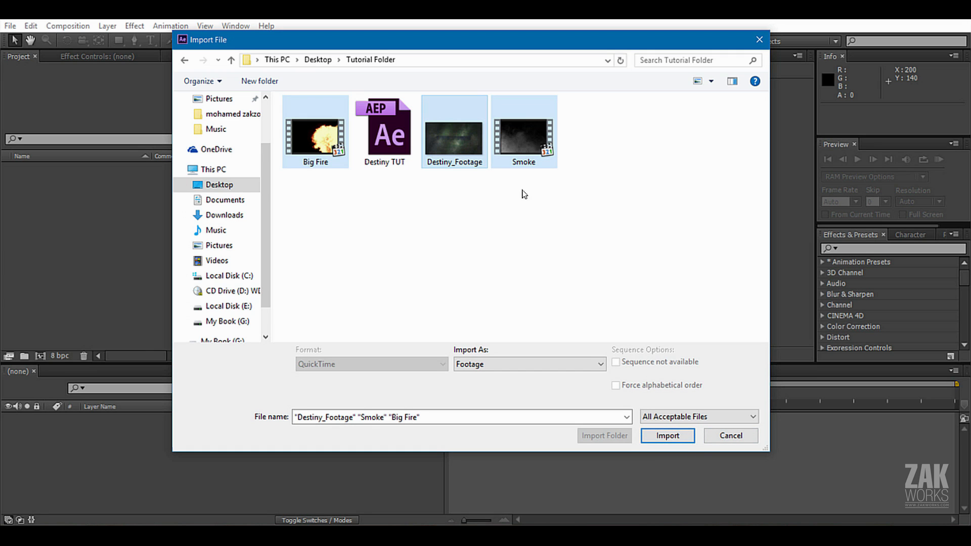
{"action": "left_click", "coordinate": [669, 437]}
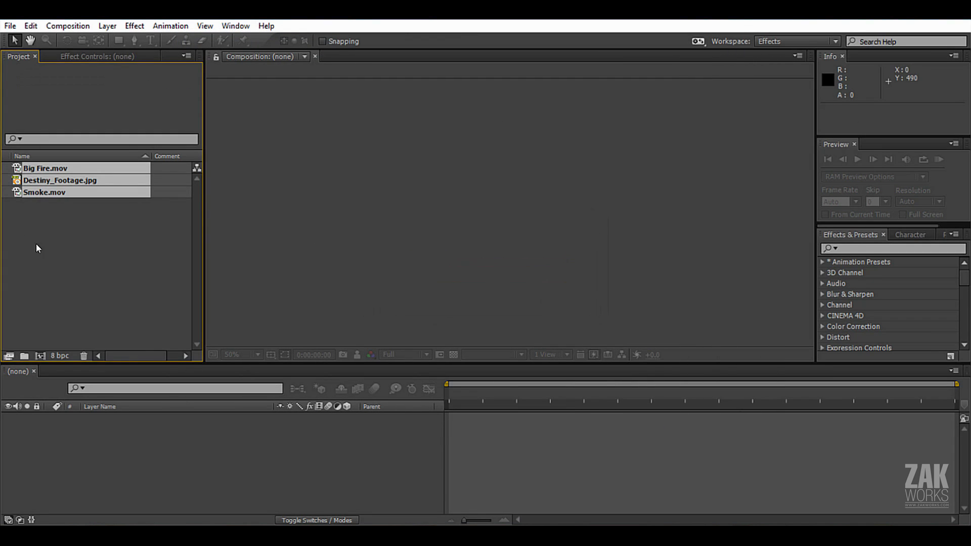
Go through the imported Big Fire.mov, Destiny_Footage.jpg and Smoke.mov items one by one in the project.
{"action": "left_click", "coordinate": [59, 208]}
{"action": "left_click_drag", "start_coordinate": [59, 208], "coordinate": [21, 122]}
{"action": "left_click", "coordinate": [32, 191]}
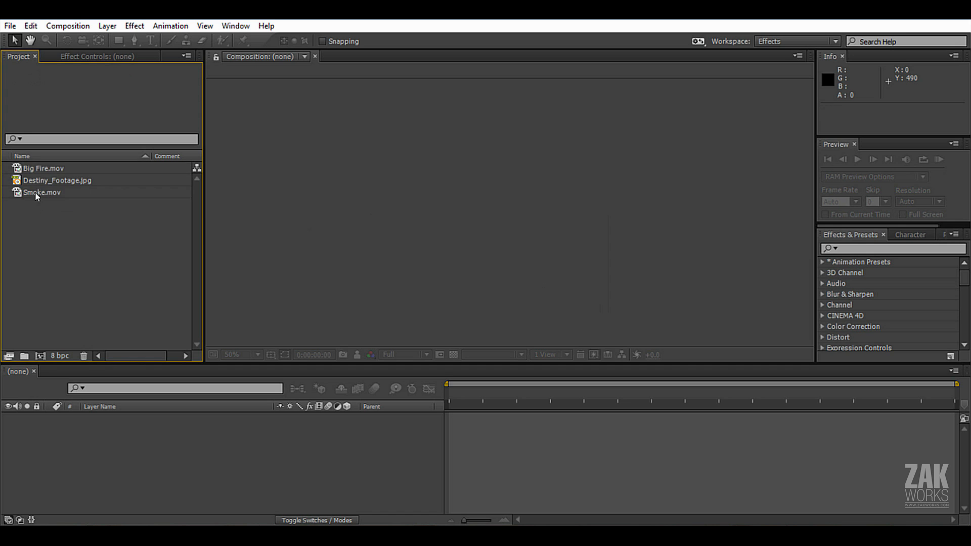
{"action": "key", "text": "Up"}
{"action": "key", "text": "Up"}
{"action": "key", "text": "Down"}
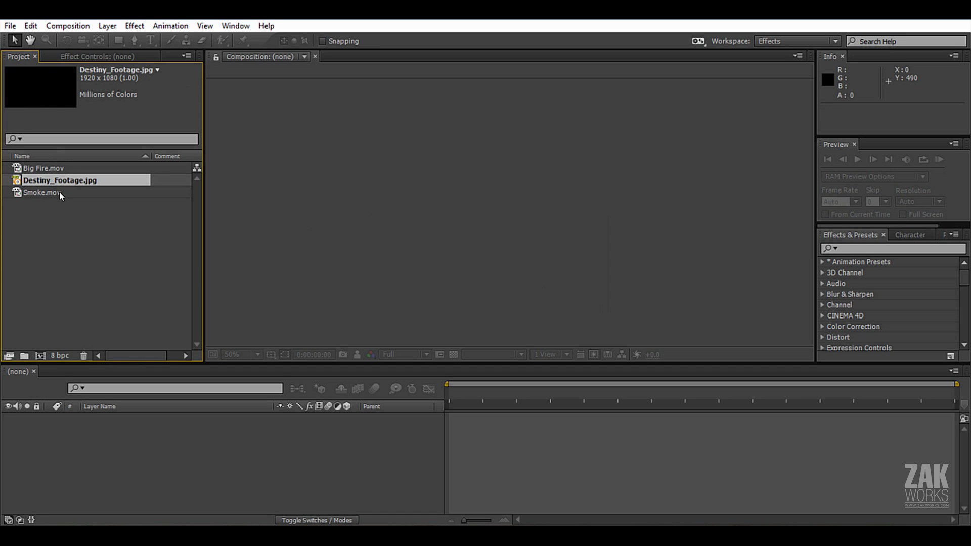
{"action": "key", "text": "Down"}
Delete all three imported footage items from the project.
{"action": "left_click_drag", "start_coordinate": [71, 225], "coordinate": [29, 147]}
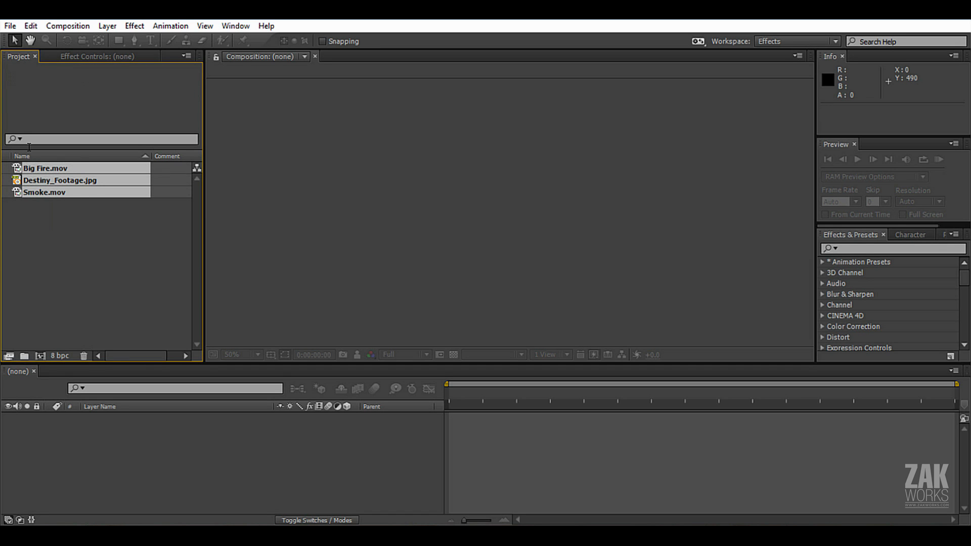
{"action": "key", "text": "Delete"}
{"action": "key", "text": "Return"}
Import the entire Tutorial Folder from the Desktop into the project as a folder.
{"action": "left_click", "coordinate": [10, 26]}
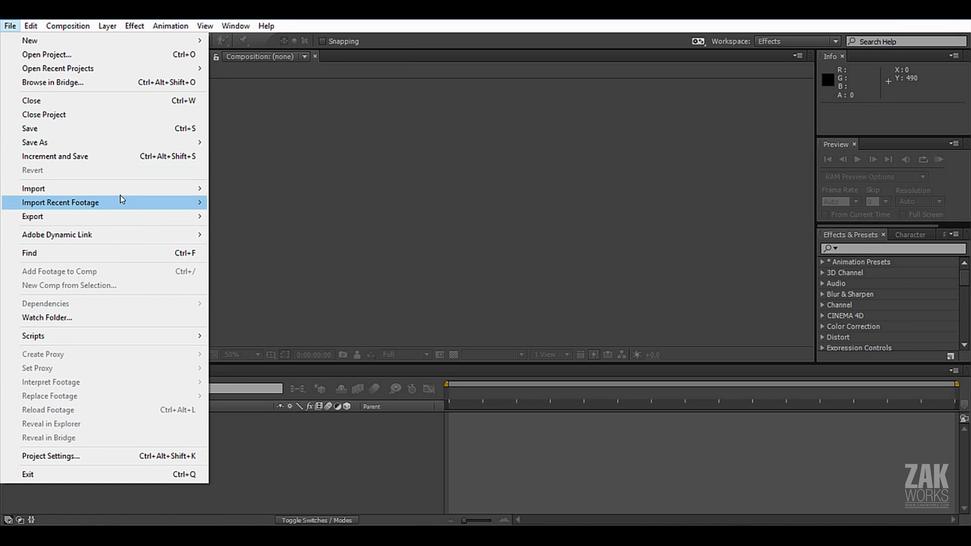
{"action": "mouse_move", "coordinate": [101, 188]}
{"action": "left_click", "coordinate": [282, 190]}
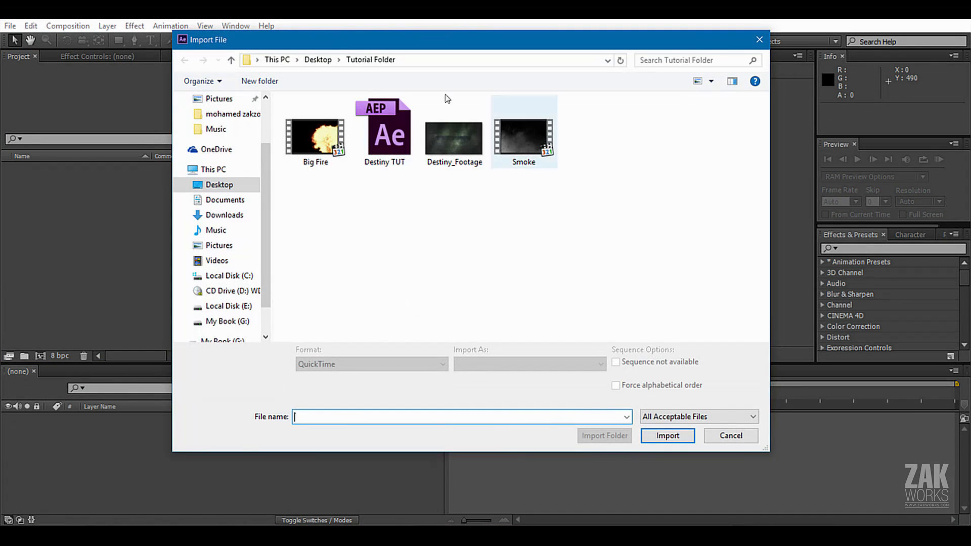
{"action": "left_click", "coordinate": [318, 59]}
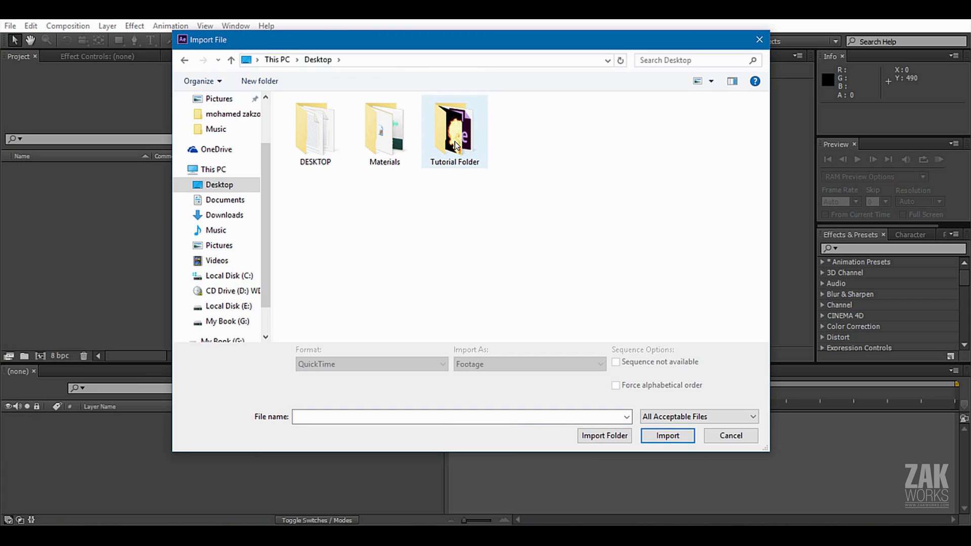
{"action": "left_click", "coordinate": [604, 436]}
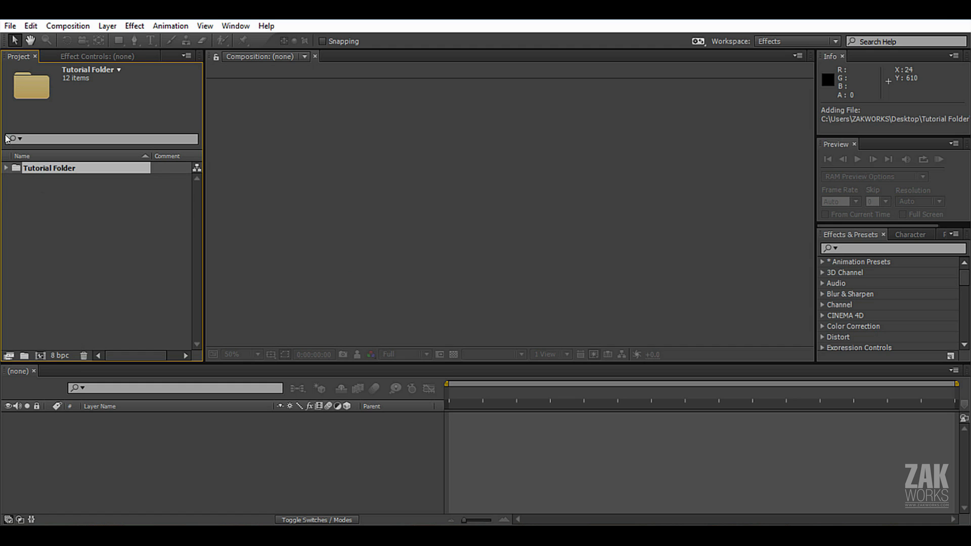
Expand the imported Tutorial Folder in the project and look through the items inside it.
{"action": "left_click", "coordinate": [6, 168]}
{"action": "left_click", "coordinate": [65, 180]}
{"action": "left_click", "coordinate": [17, 170]}
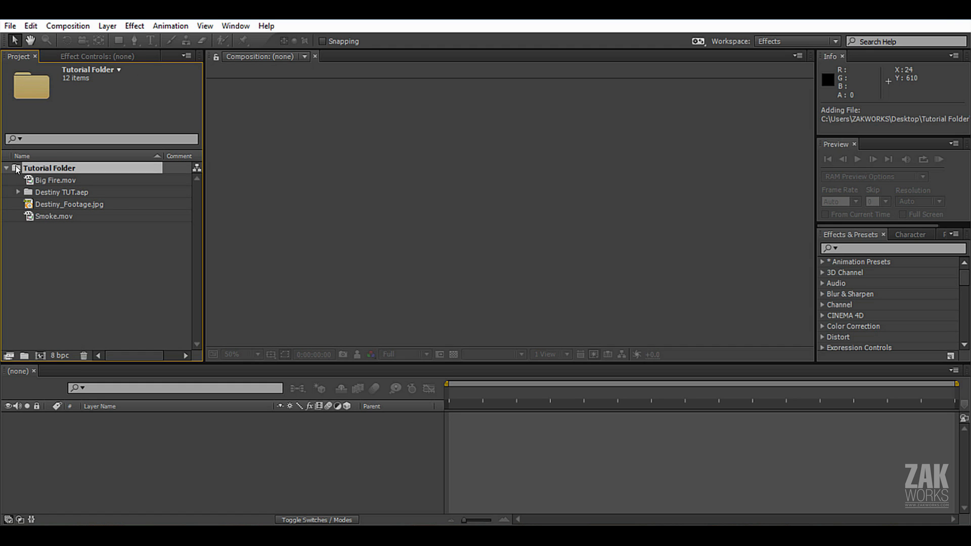
{"action": "key", "text": "Down"}
{"action": "key", "text": "Down"}
{"action": "key", "text": "Down"}
{"action": "key", "text": "Down"}
Delete the imported Tutorial Folder and all its contents from the project.
{"action": "left_click_drag", "start_coordinate": [87, 234], "coordinate": [54, 182]}
{"action": "left_click", "coordinate": [47, 174]}
{"action": "key", "text": "Delete"}
{"action": "key", "text": "Return"}
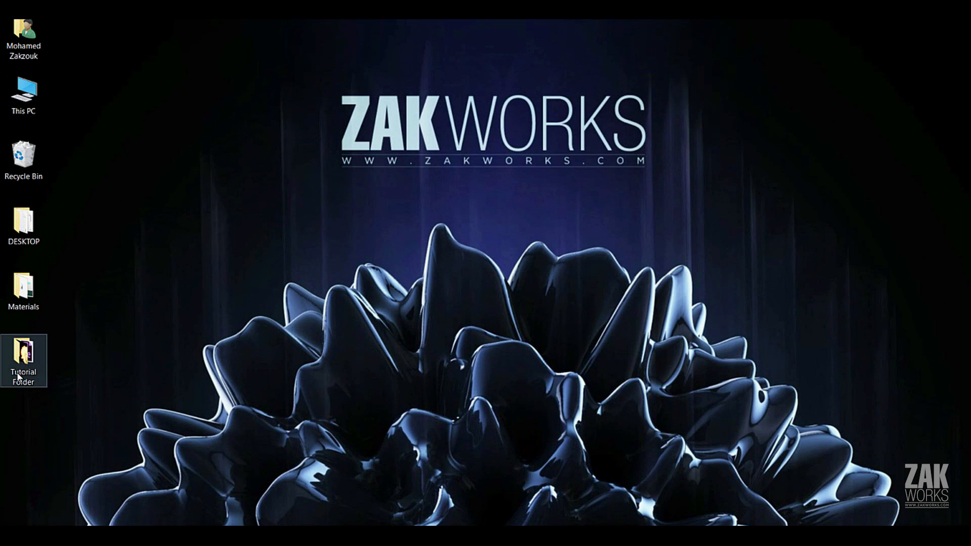
Open the Tutorial Folder in File Explorer and bring only Smoke, Big Fire and Destiny_Footage into the After Effects project.
{"action": "double_click", "coordinate": [15, 360]}
{"action": "left_click_drag", "start_coordinate": [479, 49], "coordinate": [439, 31]}
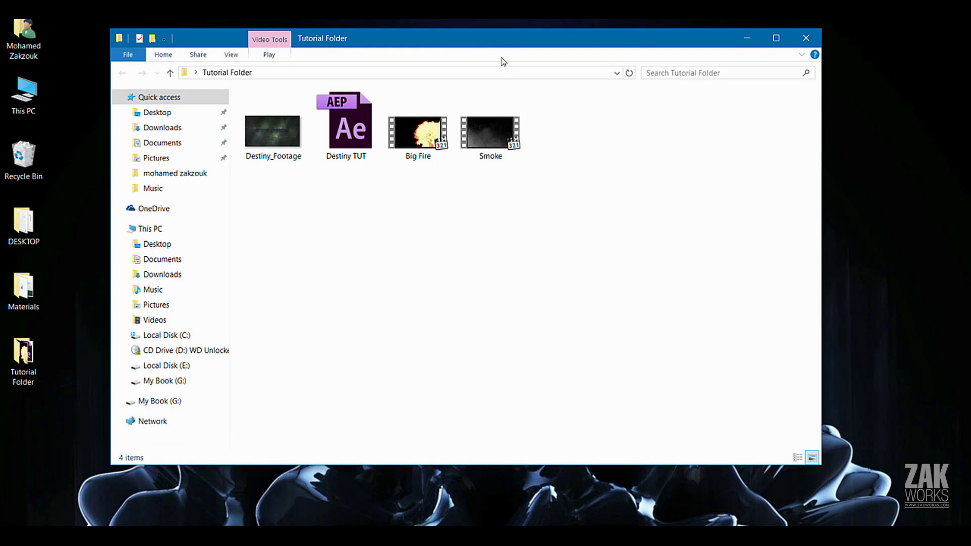
{"action": "left_click_drag", "start_coordinate": [500, 44], "coordinate": [477, 42]}
{"action": "left_click", "coordinate": [473, 137]}
{"action": "left_click", "coordinate": [423, 147], "text": "ctrl"}
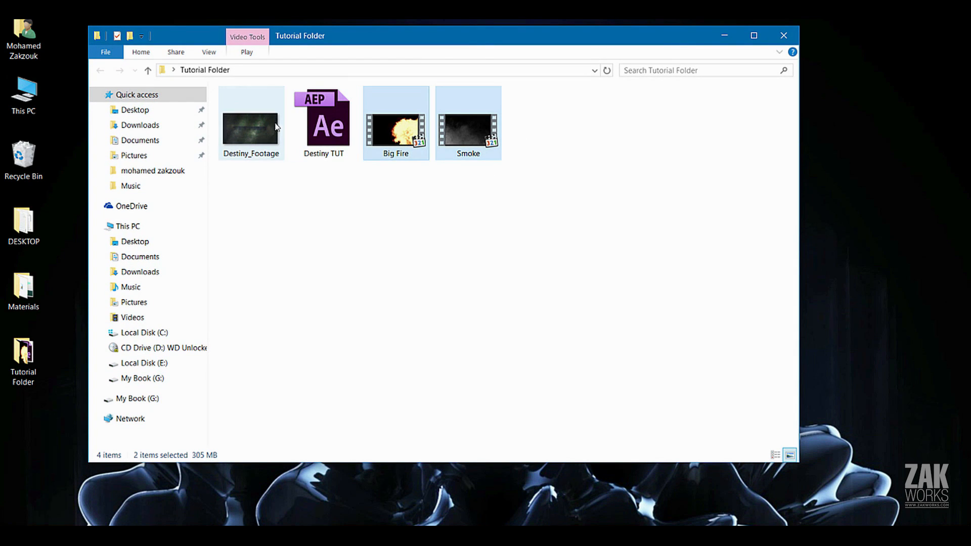
{"action": "left_click", "coordinate": [277, 127], "text": "ctrl"}
{"action": "left_click_drag", "start_coordinate": [277, 127], "coordinate": [90, 288]}
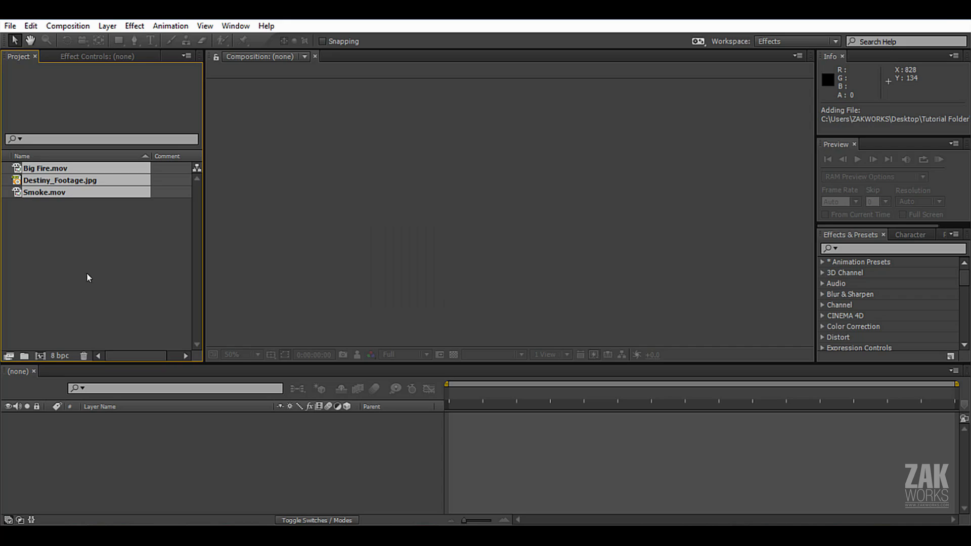
{"action": "left_click", "coordinate": [32, 208]}
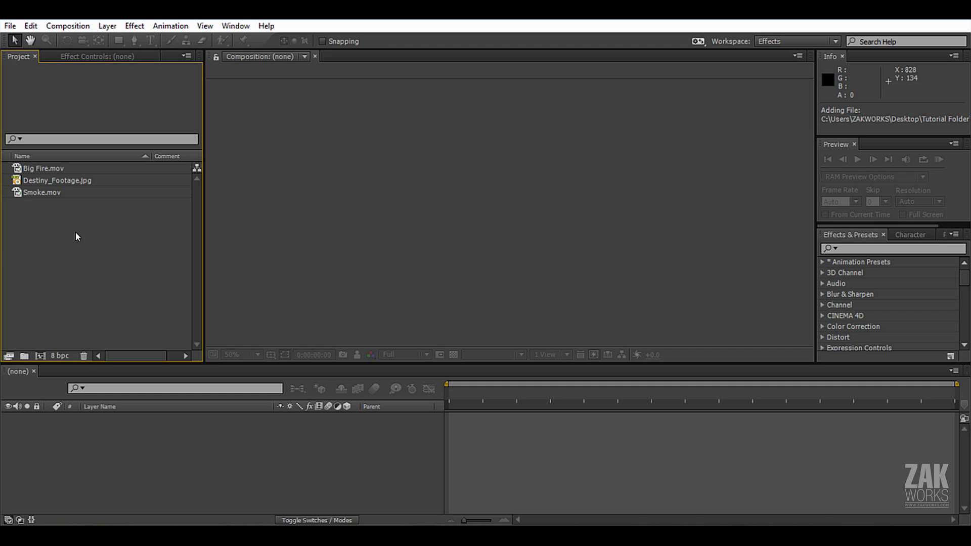
Create a composition from Destiny_Footage.jpg and turn its layer into a 3D layer.
{"action": "left_click", "coordinate": [58, 181]}
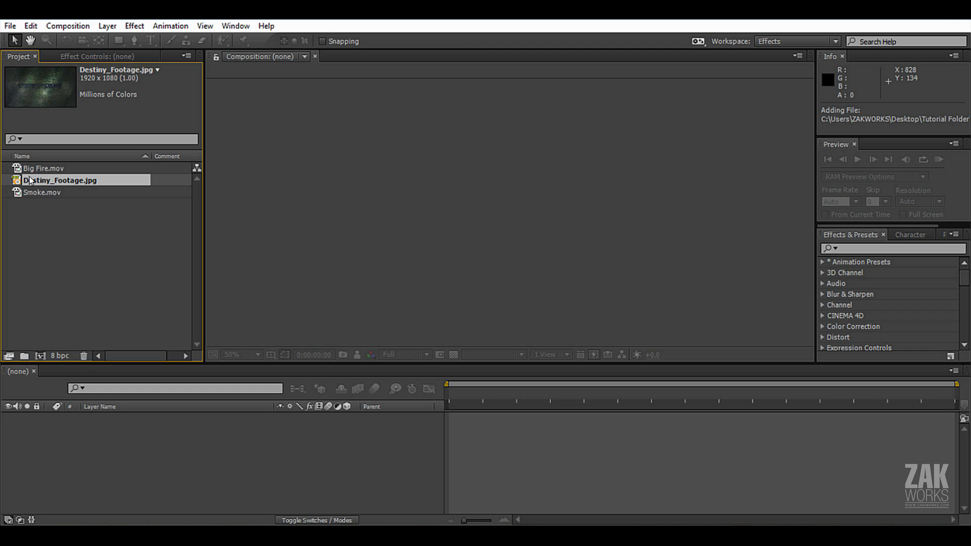
{"action": "left_click_drag", "start_coordinate": [47, 179], "coordinate": [132, 440]}
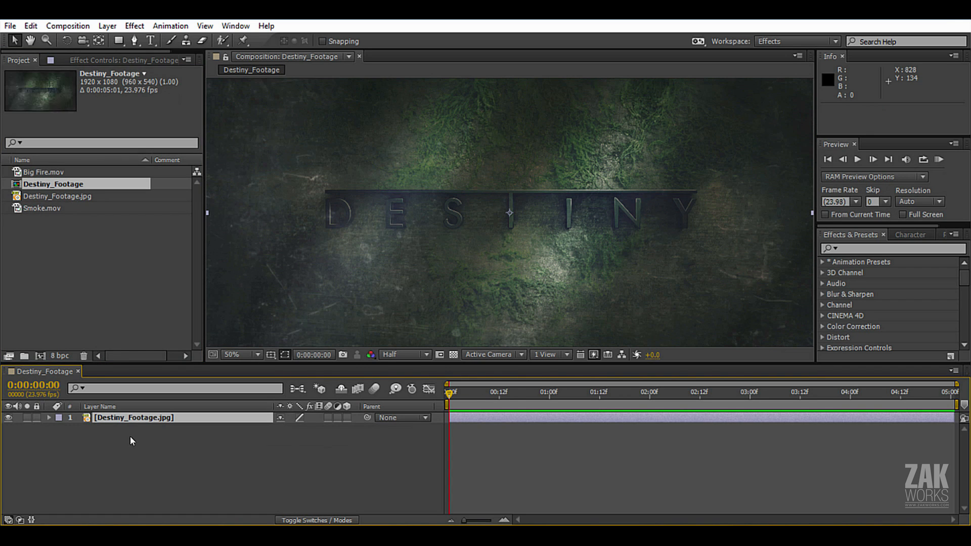
{"action": "left_click_drag", "start_coordinate": [470, 392], "coordinate": [444, 397]}
{"action": "scroll", "coordinate": [552, 163], "scroll_direction": "down", "scroll_amount": 2}
{"action": "scroll", "coordinate": [537, 208], "scroll_direction": "up", "scroll_amount": 2}
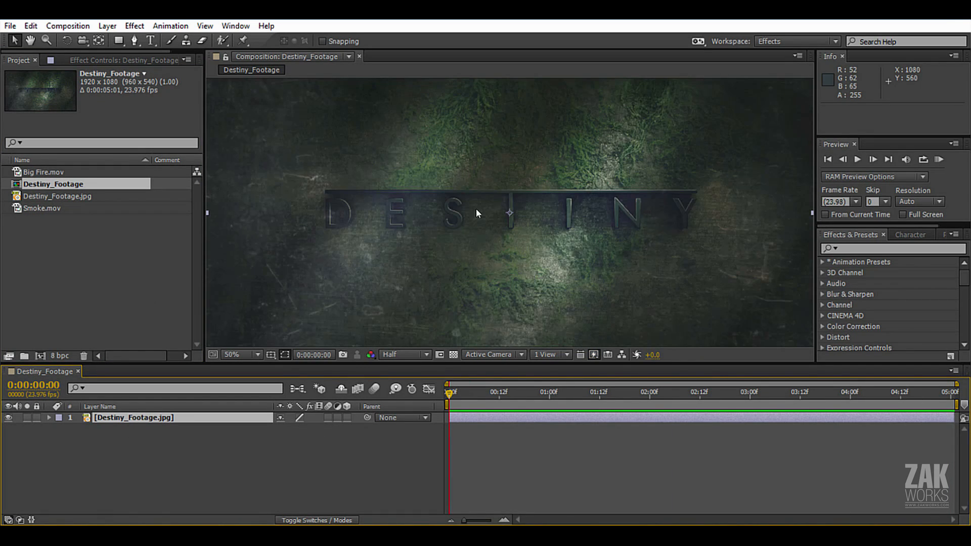
{"action": "left_click", "coordinate": [133, 416]}
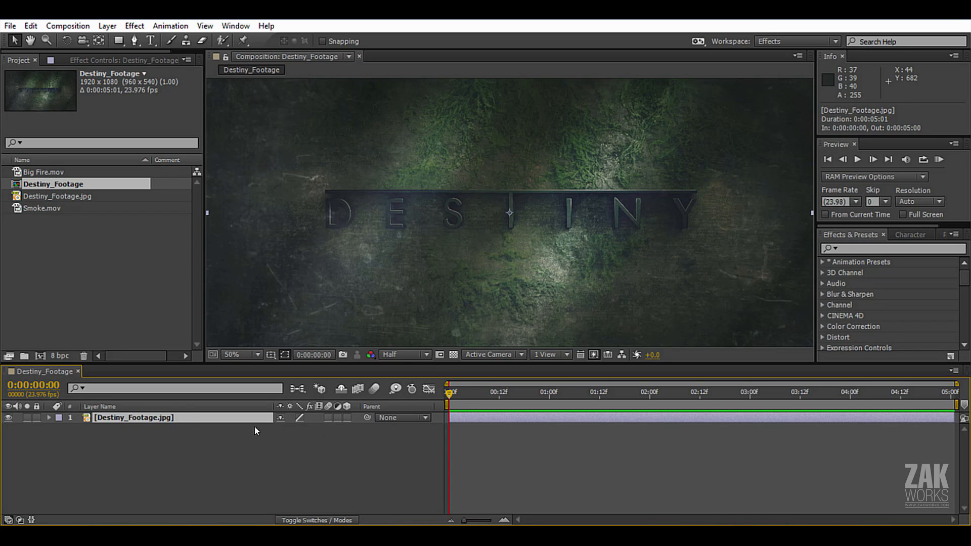
{"action": "left_click", "coordinate": [346, 418]}
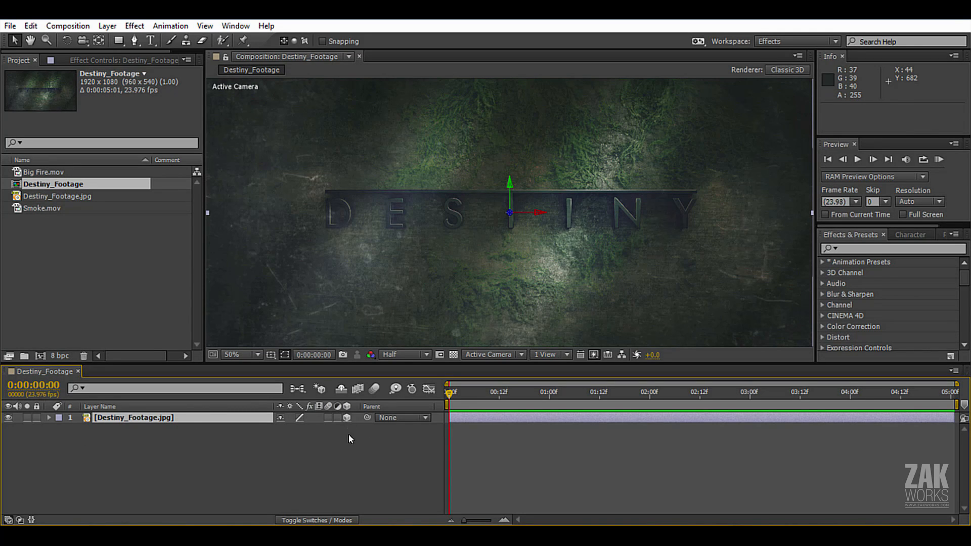
Add a new two-node camera with the 35mm preset to the composition.
{"action": "left_click", "coordinate": [106, 27]}
{"action": "mouse_move", "coordinate": [122, 37]}
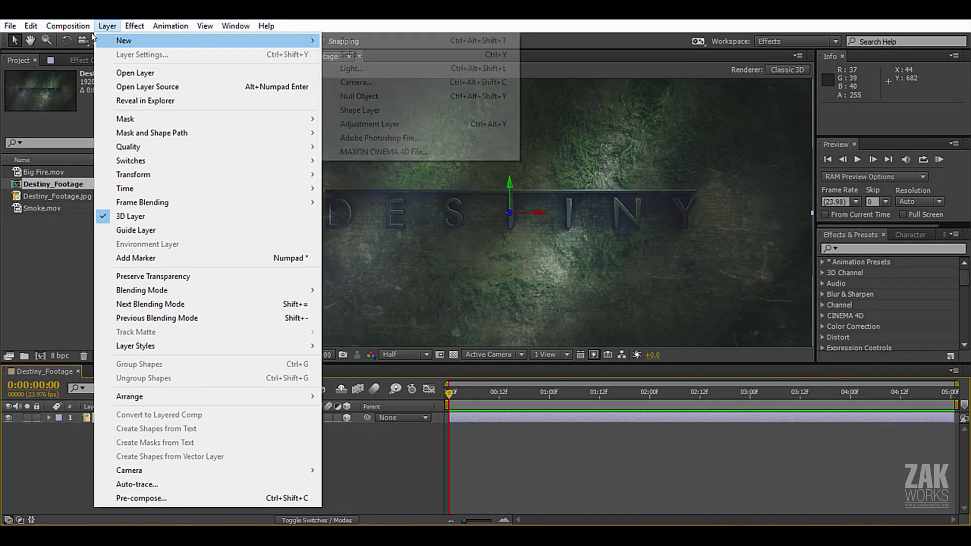
{"action": "left_click", "coordinate": [377, 82]}
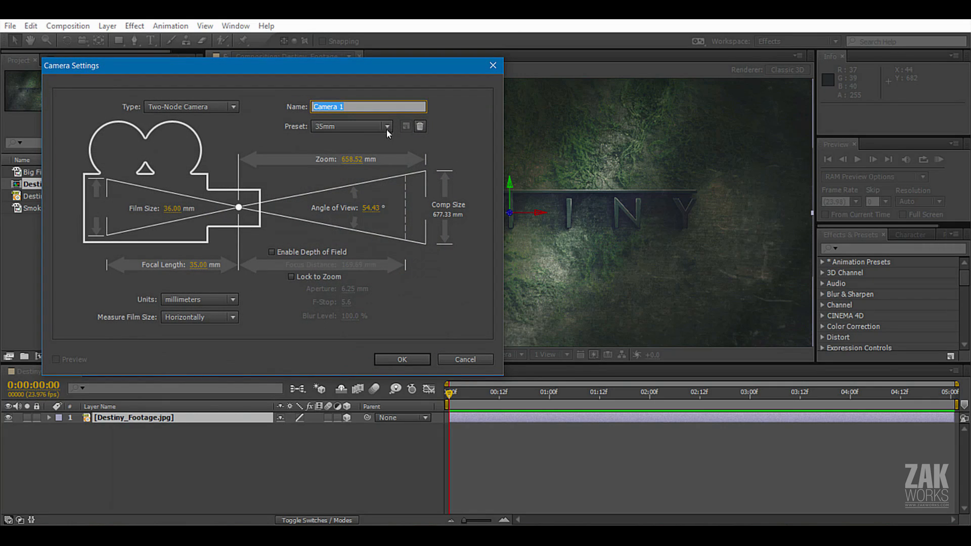
{"action": "left_click", "coordinate": [387, 127]}
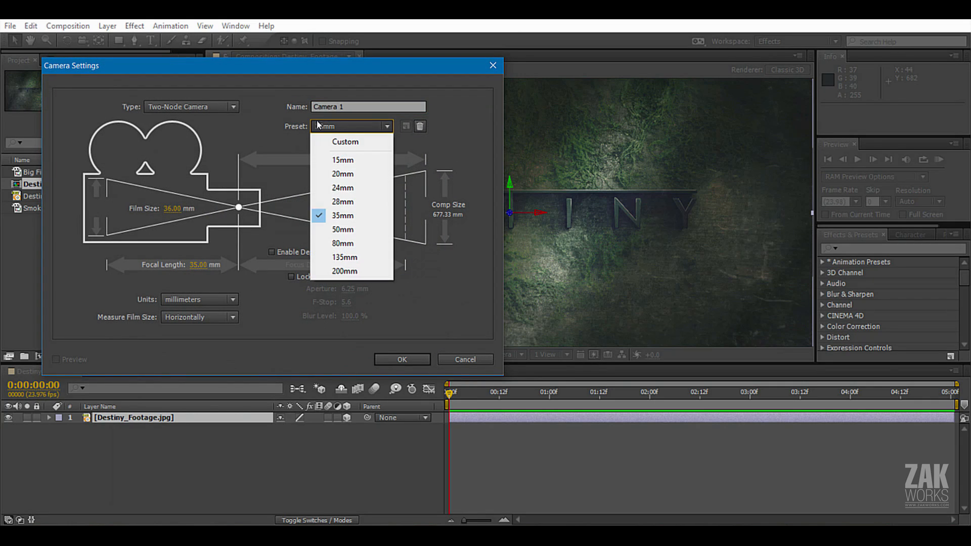
{"action": "left_click", "coordinate": [362, 220]}
{"action": "left_click", "coordinate": [405, 360]}
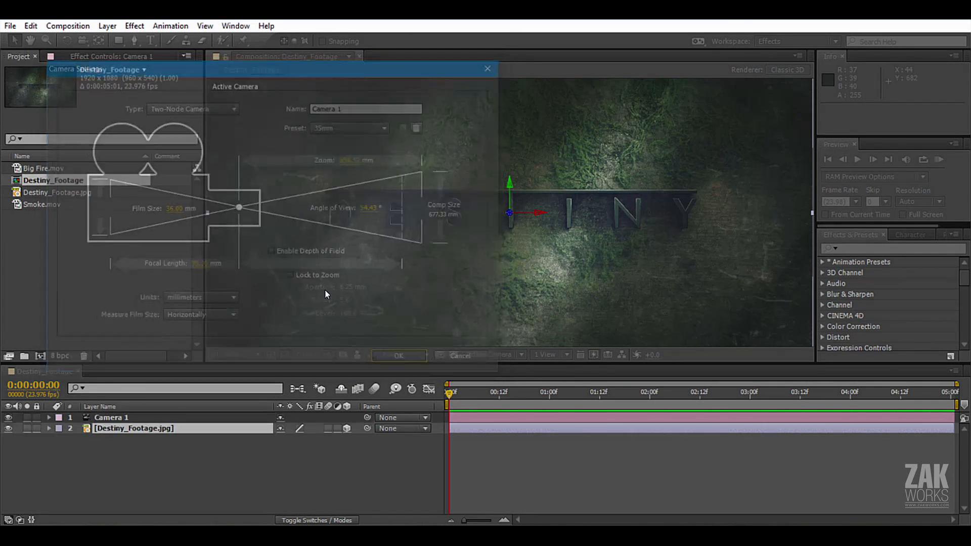
Open Big Fire.mov in the footage viewer, scrub through it and return to the Destiny_Footage composition.
{"action": "left_click", "coordinate": [22, 170]}
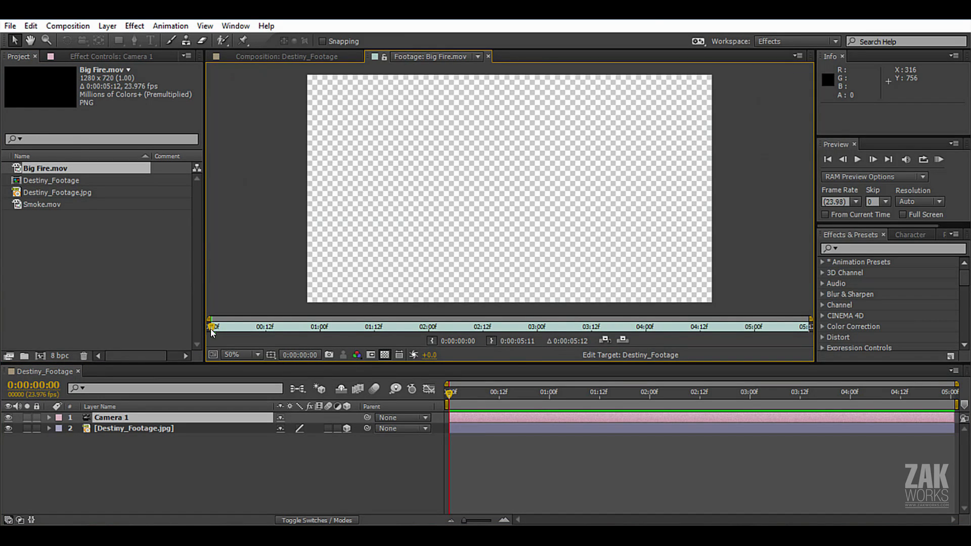
{"action": "left_click_drag", "start_coordinate": [212, 331], "coordinate": [519, 338]}
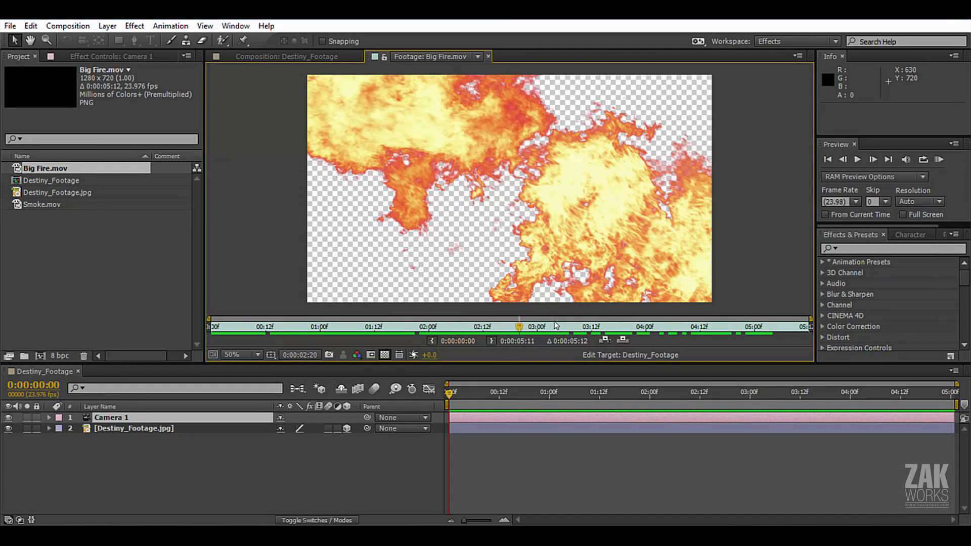
{"action": "left_click", "coordinate": [263, 56]}
Add Big Fire.mov as a 3D layer between Camera 1 and Destiny_Footage.jpg, and set the current time to 0:00:03:03.
{"action": "left_click_drag", "start_coordinate": [45, 168], "coordinate": [149, 428]}
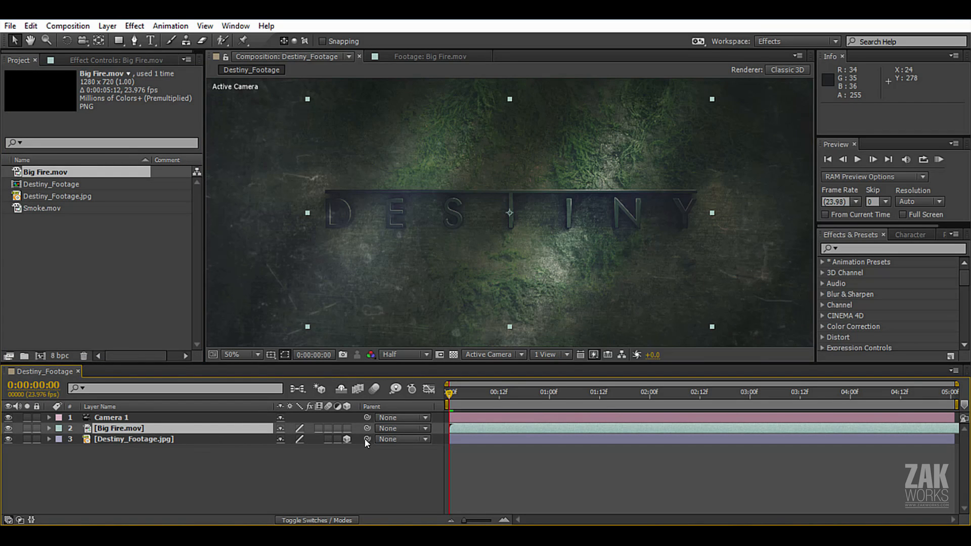
{"action": "left_click", "coordinate": [347, 429]}
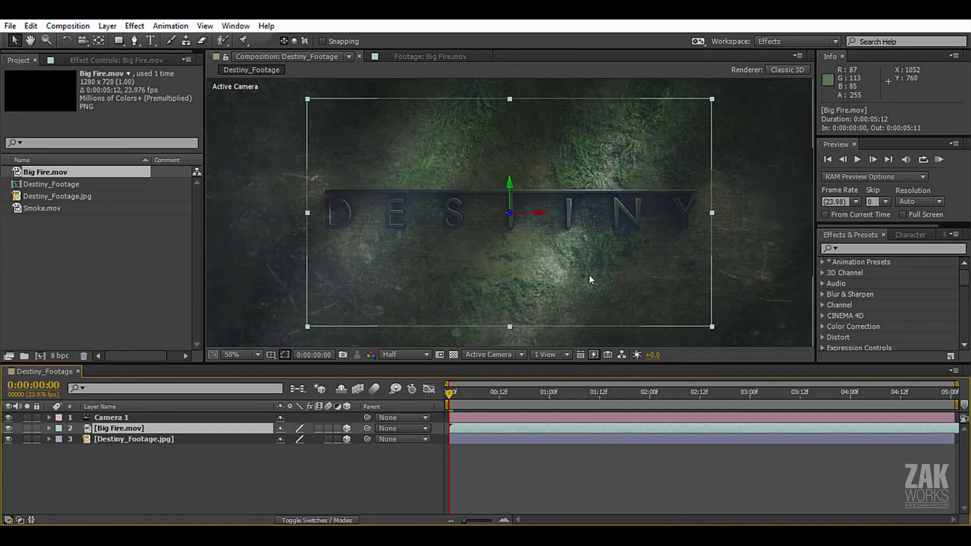
{"action": "left_click_drag", "start_coordinate": [463, 393], "coordinate": [762, 391]}
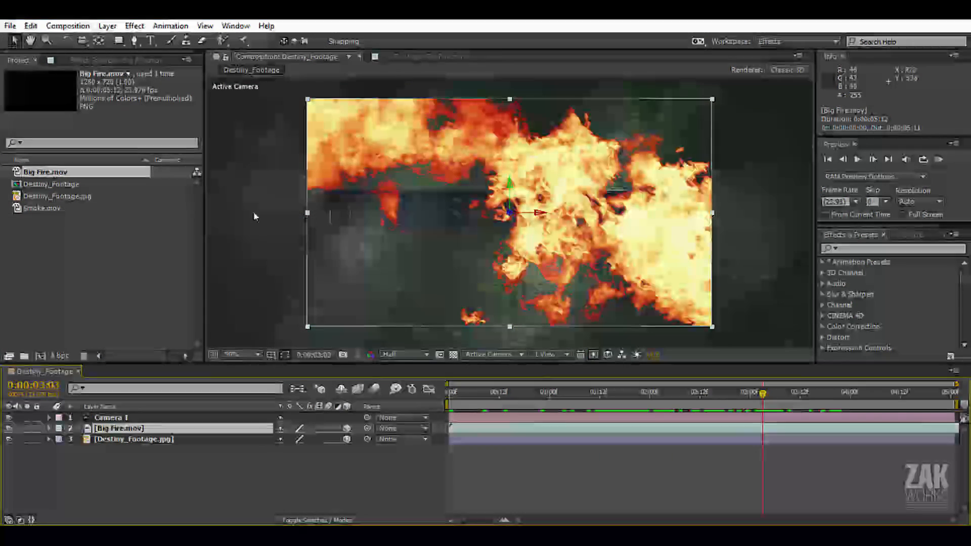
Add Smoke.mov as a 3D layer between the Big Fire.mov and Destiny_Footage.jpg layers.
{"action": "left_click", "coordinate": [26, 209]}
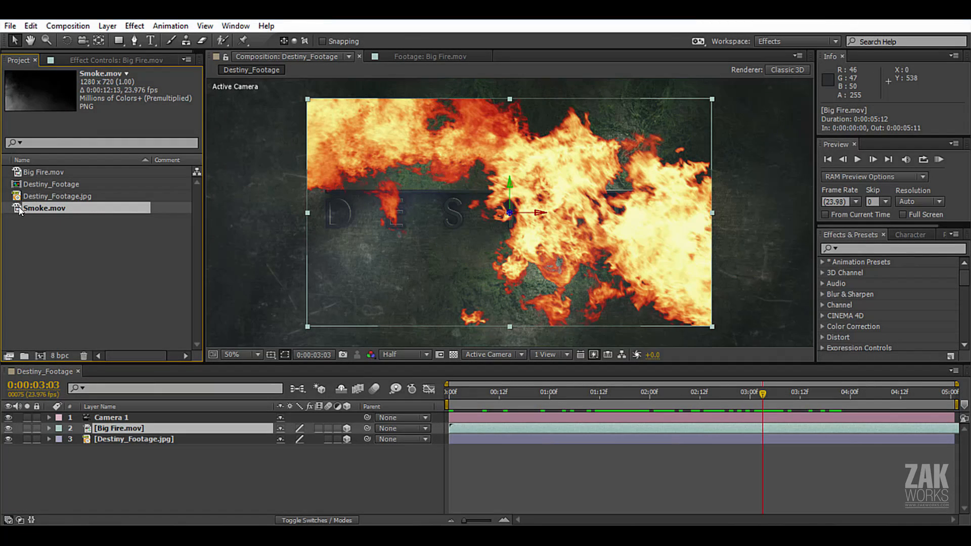
{"action": "left_click_drag", "start_coordinate": [19, 210], "coordinate": [120, 434]}
{"action": "left_click", "coordinate": [347, 439]}
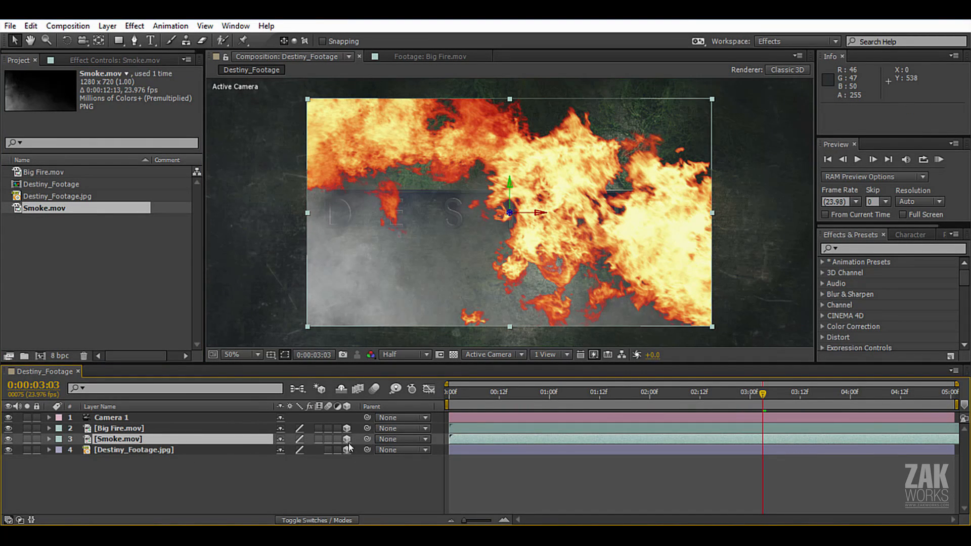
{"action": "left_click", "coordinate": [120, 434]}
{"action": "left_click", "coordinate": [118, 441]}
{"action": "left_click", "coordinate": [119, 431]}
{"action": "left_click", "coordinate": [119, 441]}
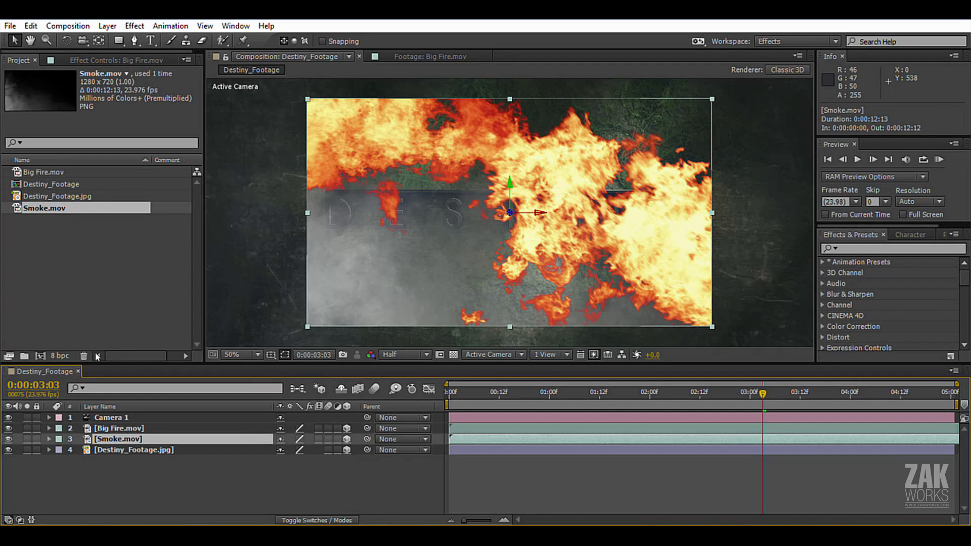
{"action": "left_click", "coordinate": [119, 432]}
{"action": "left_click", "coordinate": [118, 449]}
{"action": "left_click", "coordinate": [117, 430]}
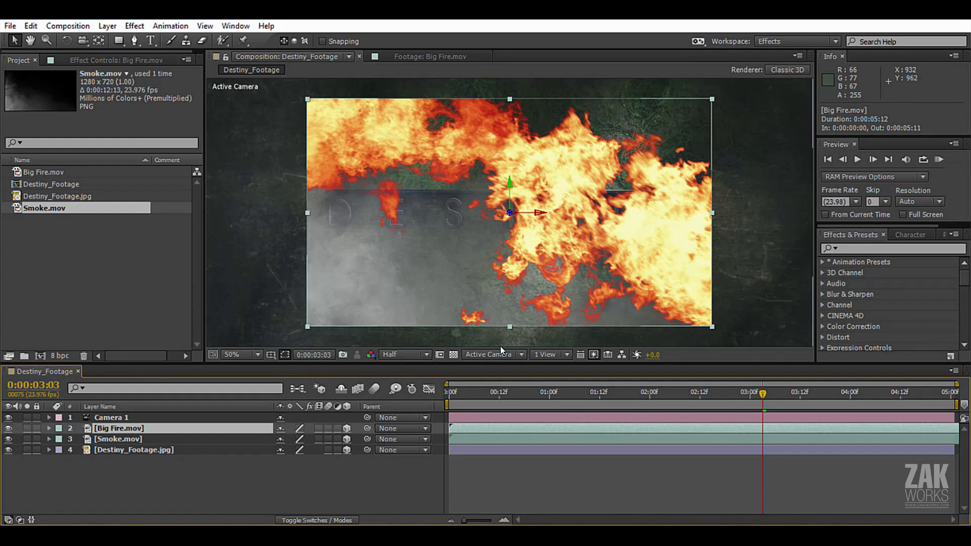
Switch the composition view to Custom View 1 and orbit it for an angled look at the 3D layers and camera.
{"action": "left_click", "coordinate": [523, 352]}
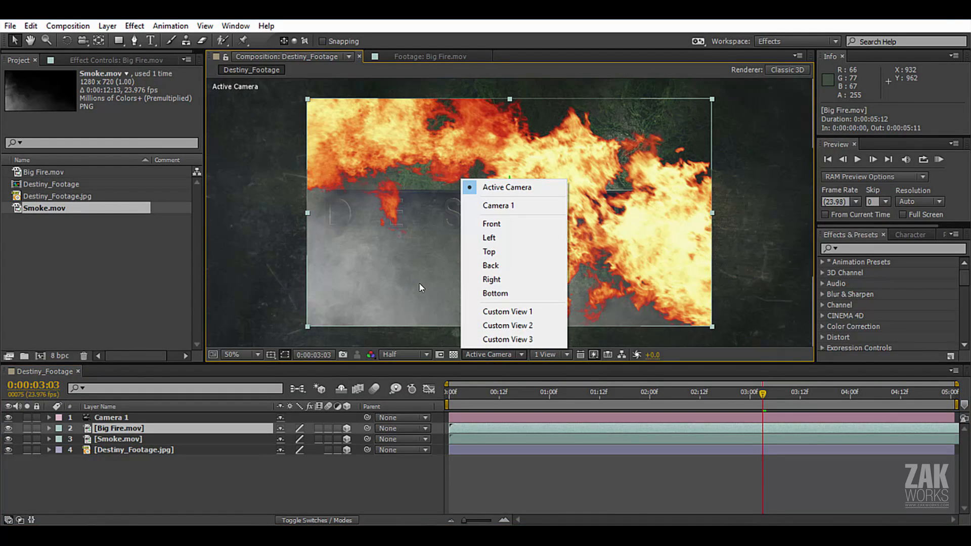
{"action": "left_click", "coordinate": [501, 188]}
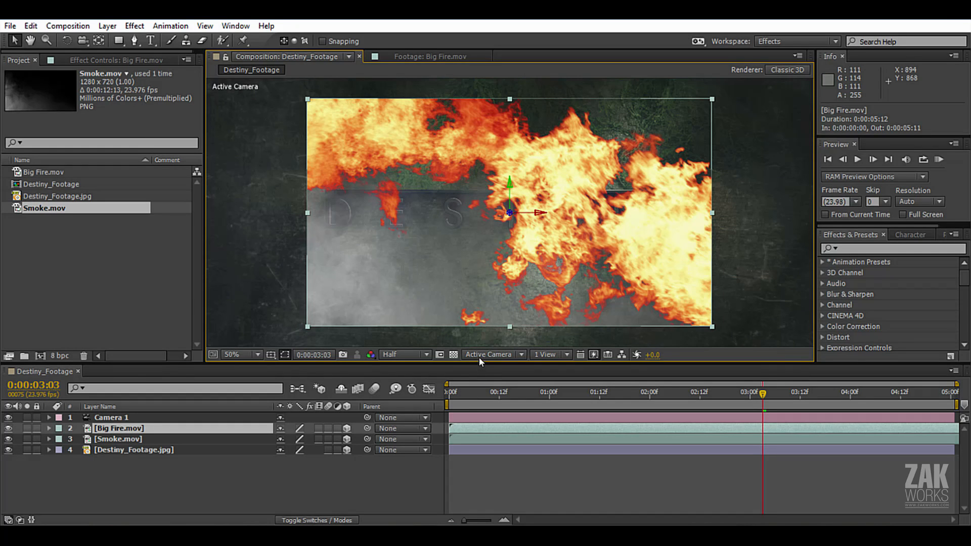
{"action": "left_click", "coordinate": [521, 354]}
{"action": "left_click", "coordinate": [493, 310]}
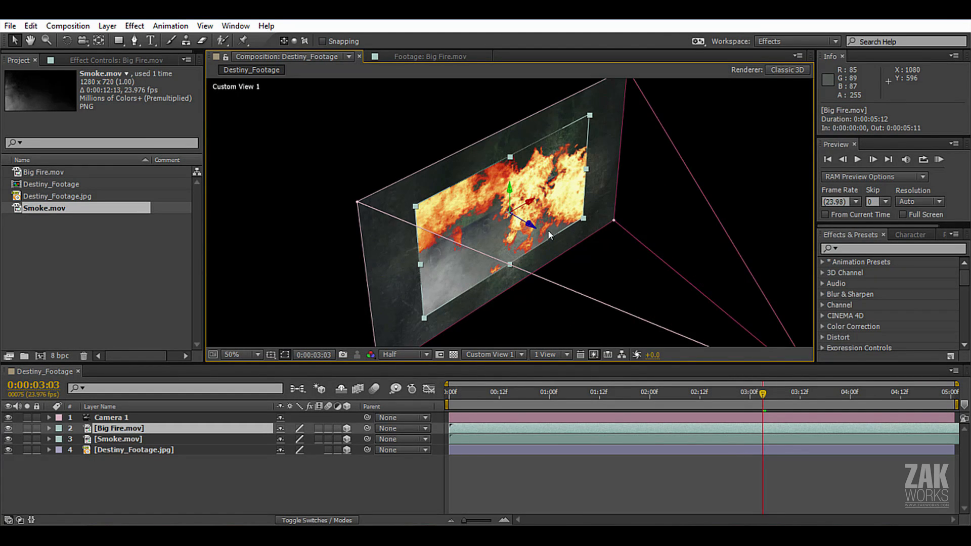
{"action": "key", "text": "c"}
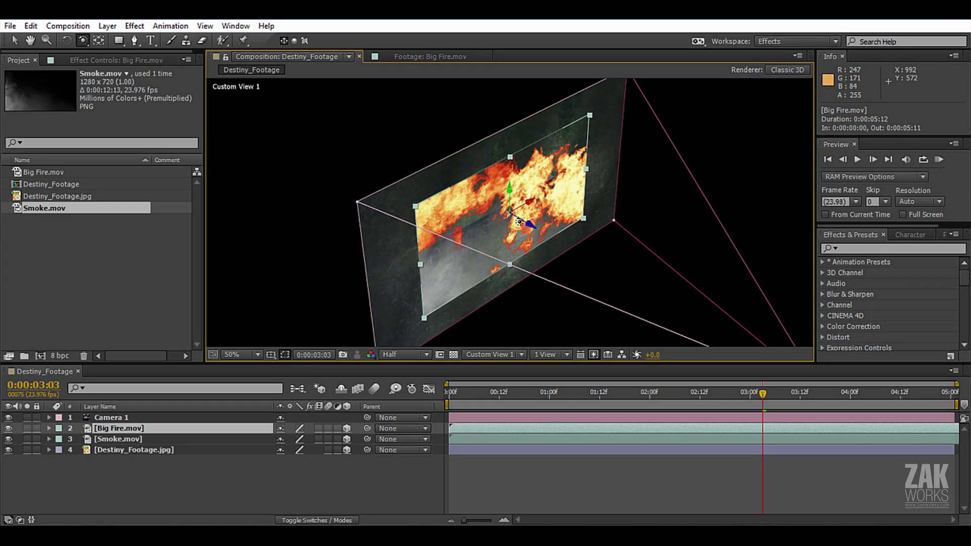
{"action": "left_click", "coordinate": [84, 40]}
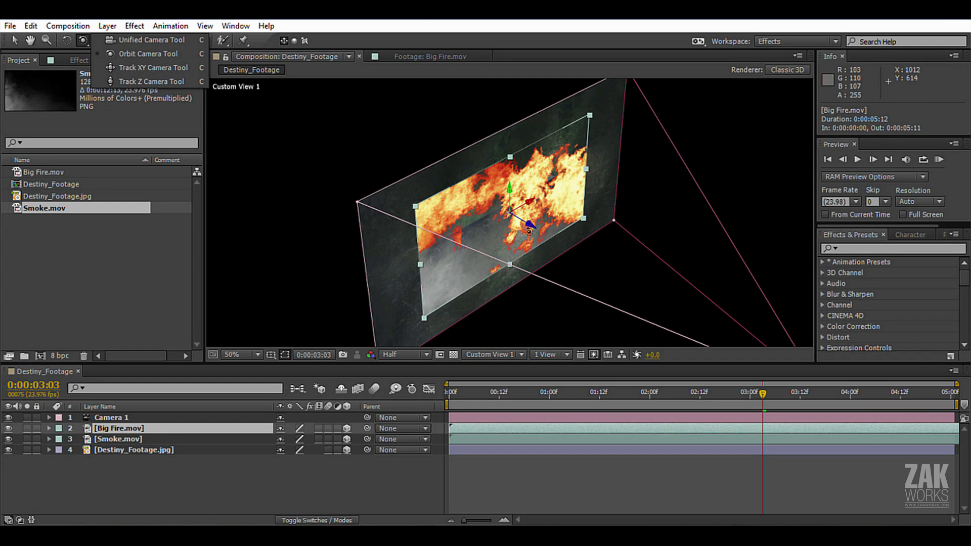
{"action": "left_click_drag", "start_coordinate": [508, 179], "coordinate": [444, 207]}
{"action": "key", "text": "v"}
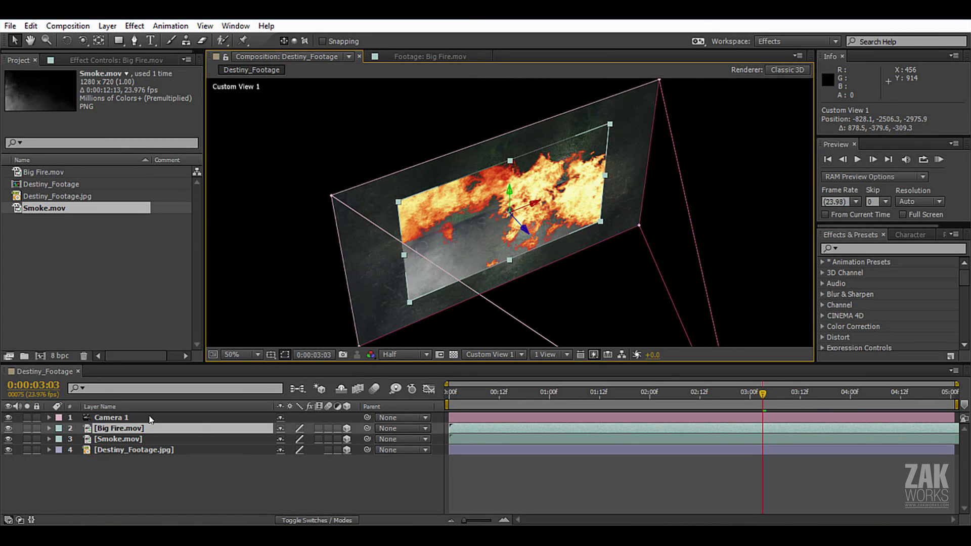
Push the Destiny_Footage.jpg layer back along its Z axis by more than 1000 px, behind the fire and smoke.
{"action": "left_click", "coordinate": [133, 449]}
{"action": "left_click_drag", "start_coordinate": [526, 232], "coordinate": [323, 111]}
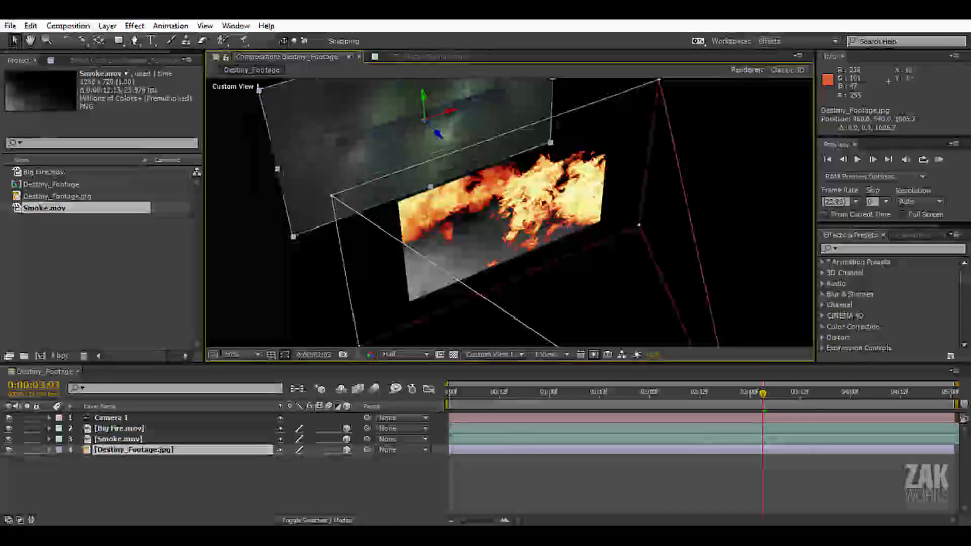
Move the Big Fire.mov layer back along its Z axis, behind the Smoke.mov layer.
{"action": "left_click", "coordinate": [113, 439]}
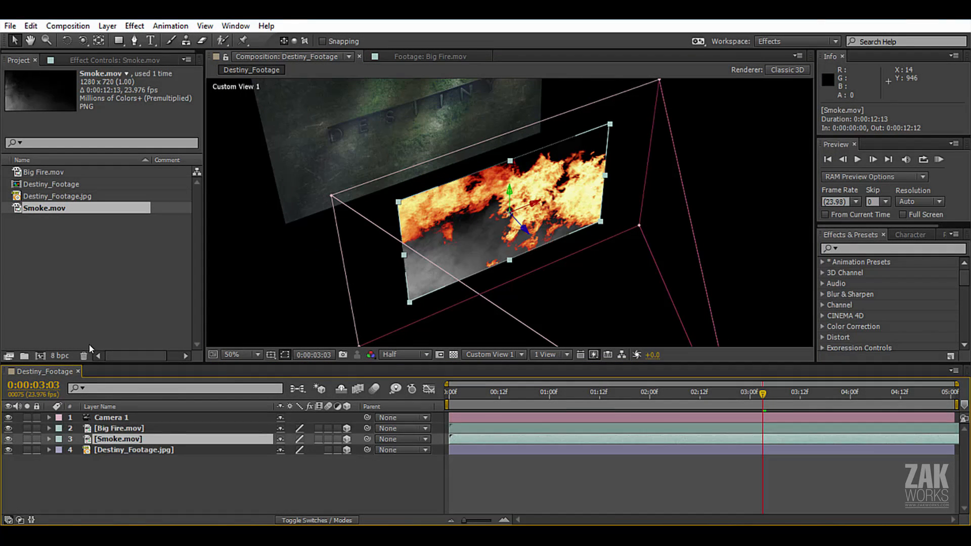
{"action": "left_click", "coordinate": [112, 428]}
{"action": "mouse_move", "coordinate": [526, 231]}
{"action": "left_mouse_down"}
{"action": "mouse_move", "coordinate": [491, 198]}
{"action": "mouse_move", "coordinate": [514, 220]}
{"action": "left_mouse_up"}
Push the Smoke.mov layer back along its Z axis to about 781, between Big Fire.mov and Destiny_Footage.jpg.
{"action": "left_click", "coordinate": [136, 439]}
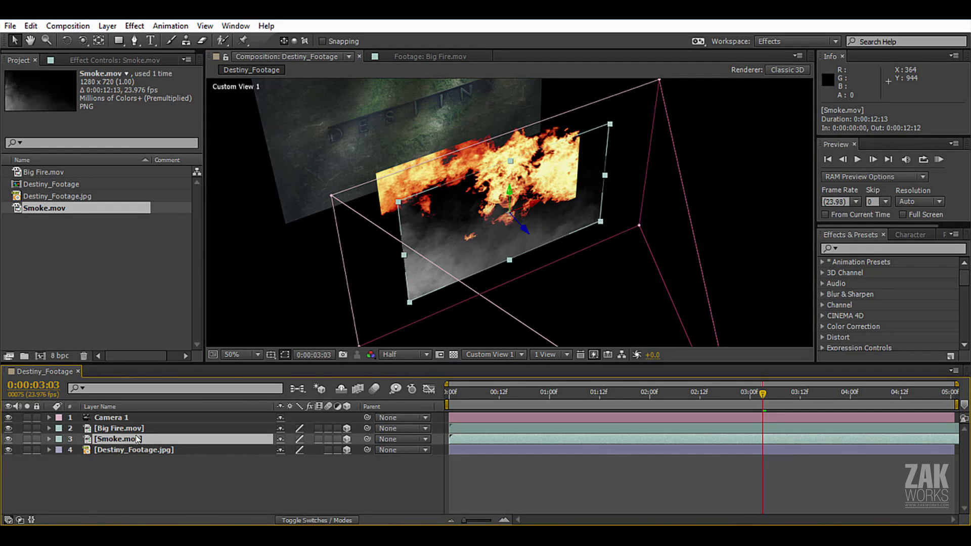
{"action": "key", "text": "c"}
{"action": "left_click_drag", "start_coordinate": [479, 181], "coordinate": [503, 275]}
{"action": "key", "text": "v"}
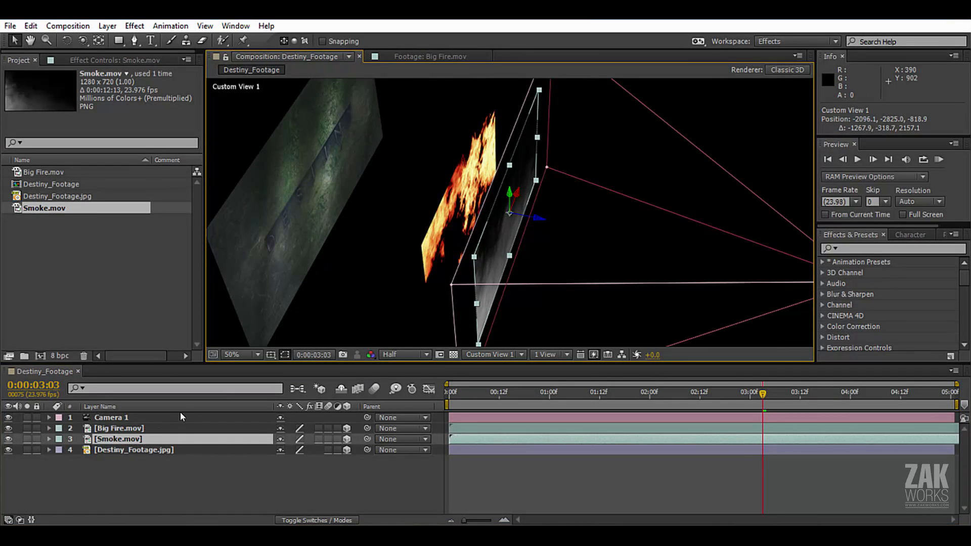
{"action": "left_click", "coordinate": [117, 439]}
{"action": "left_click_drag", "start_coordinate": [435, 180], "coordinate": [294, 193]}
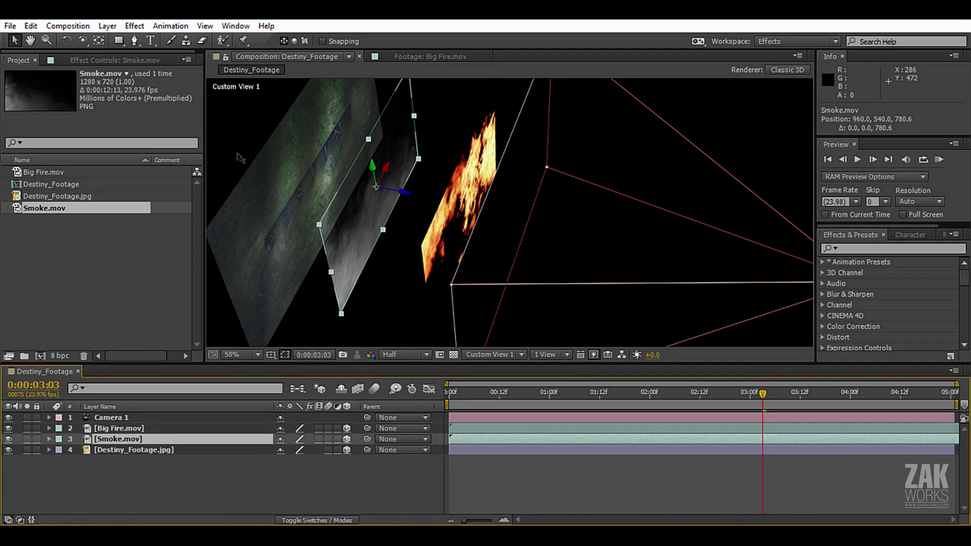
{"action": "key", "text": "c"}
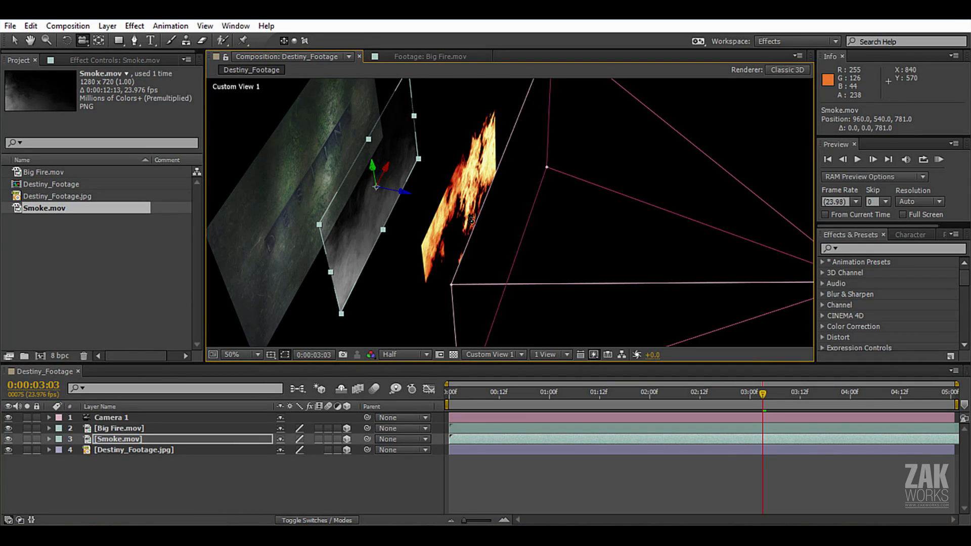
{"action": "left_click_drag", "start_coordinate": [471, 220], "coordinate": [445, 219]}
{"action": "key", "text": "v"}
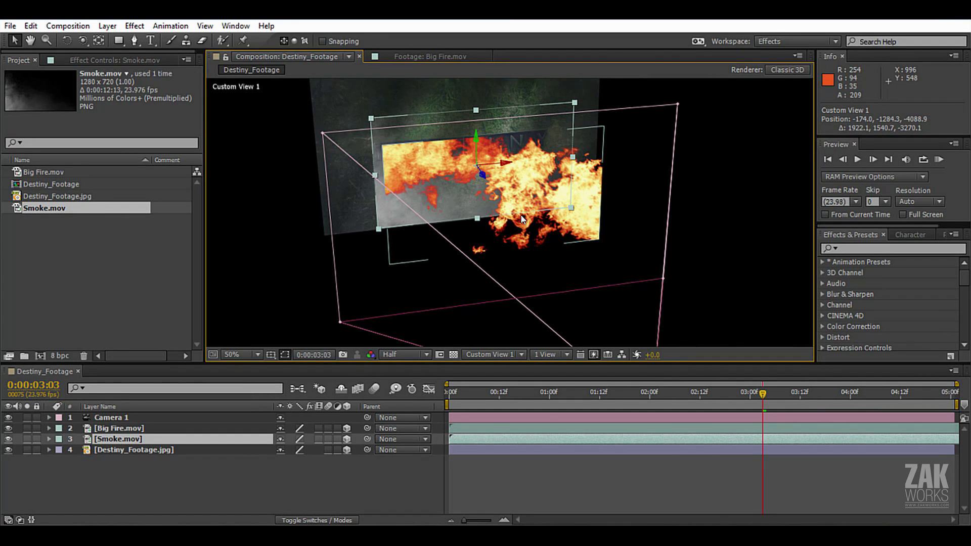
Save the project to the Desktop under the file name tut.
{"action": "key", "text": "ctrl+s"}
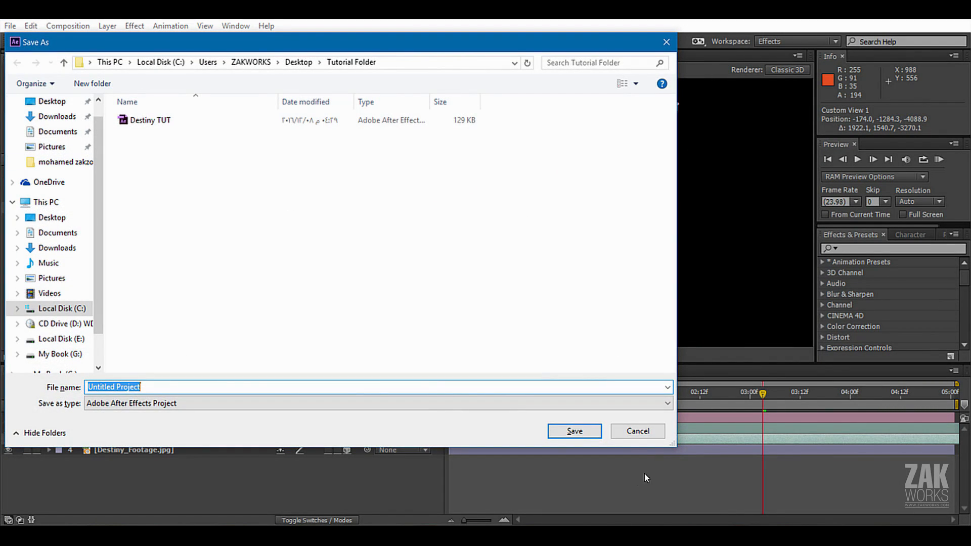
{"action": "left_click", "coordinate": [637, 432]}
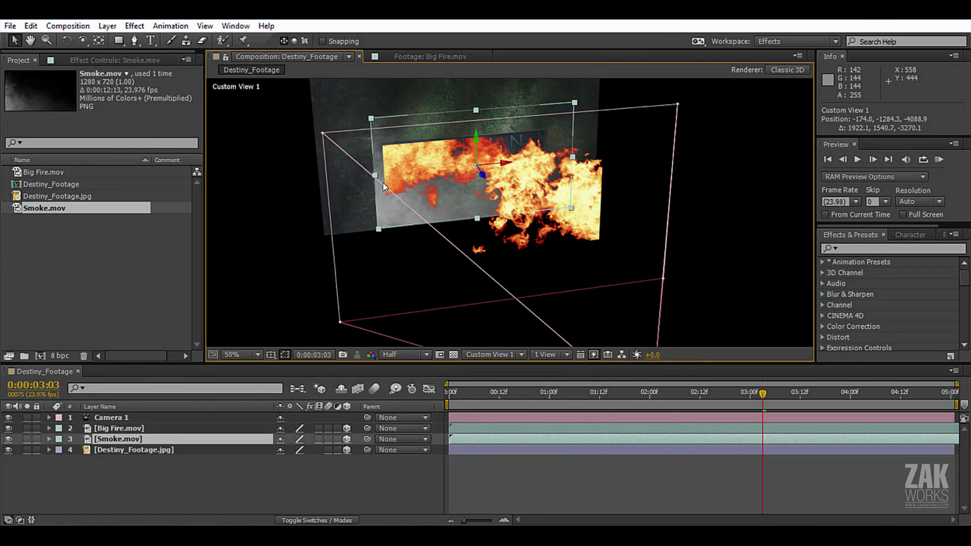
{"action": "key", "text": "ctrl+s"}
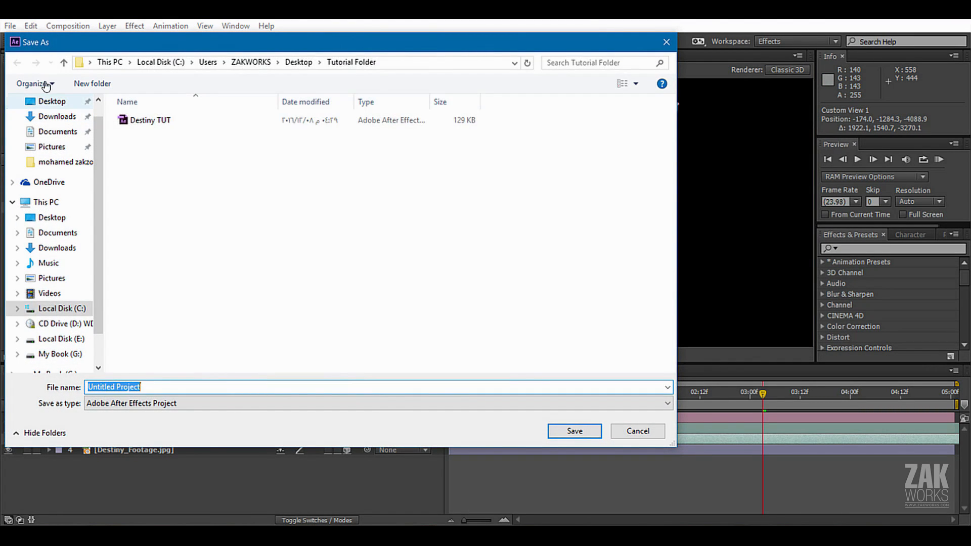
{"action": "left_click", "coordinate": [51, 101]}
{"action": "left_click", "coordinate": [151, 387]}
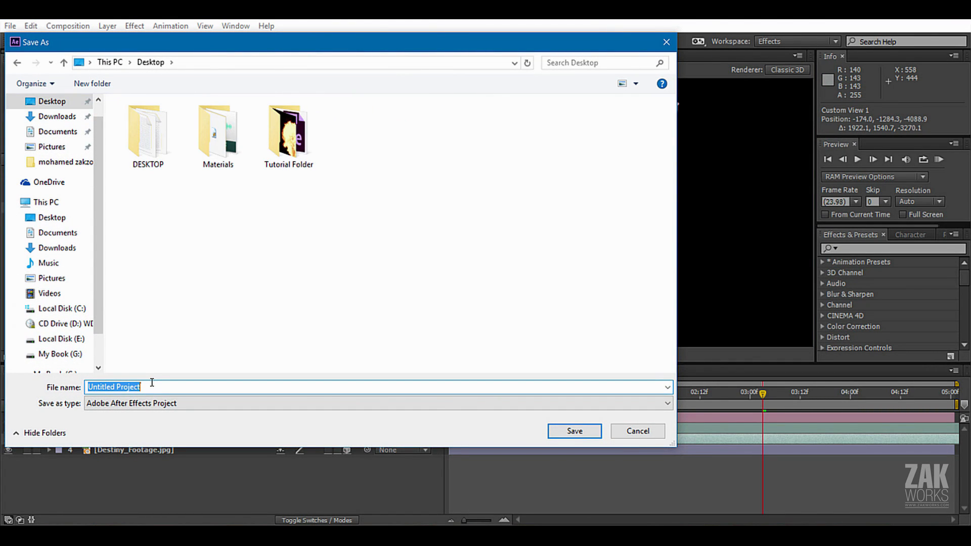
{"action": "type", "text": "tut 001"}
{"action": "key", "text": "Return"}
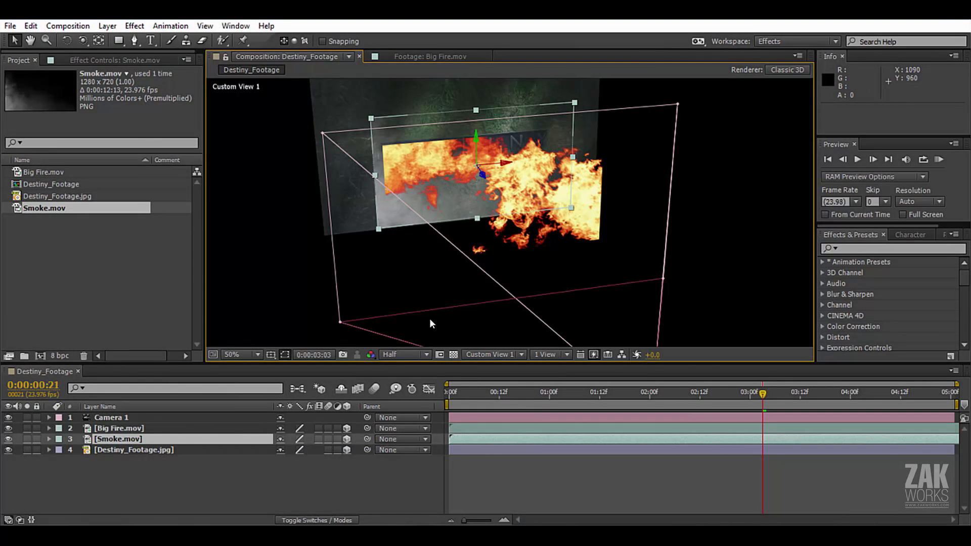
Return the current time to 0:00:00:00 and switch the composition view to Active Camera.
{"action": "left_click_drag", "start_coordinate": [536, 393], "coordinate": [366, 418]}
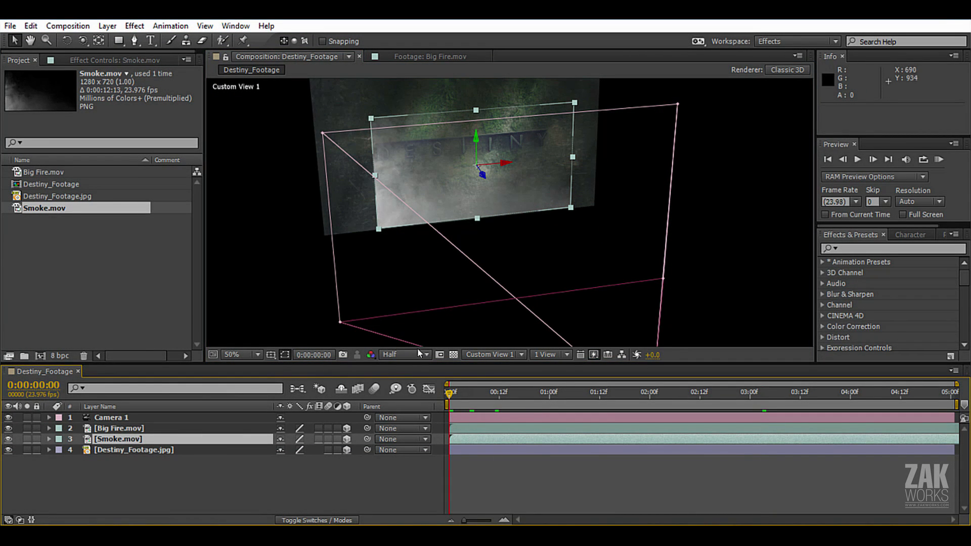
{"action": "left_click", "coordinate": [486, 354]}
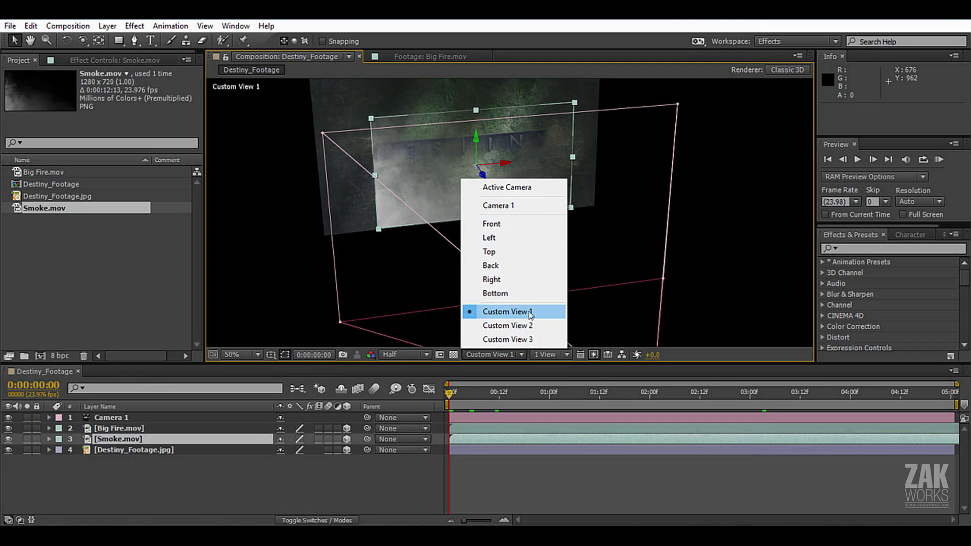
{"action": "left_click", "coordinate": [508, 189]}
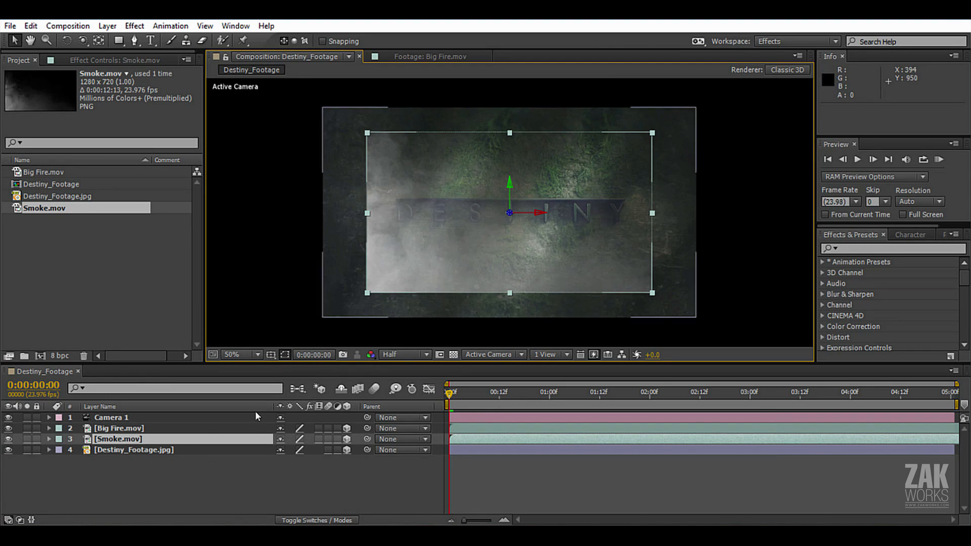
{"action": "scroll", "coordinate": [512, 222], "scroll_direction": "down", "scroll_amount": 2}
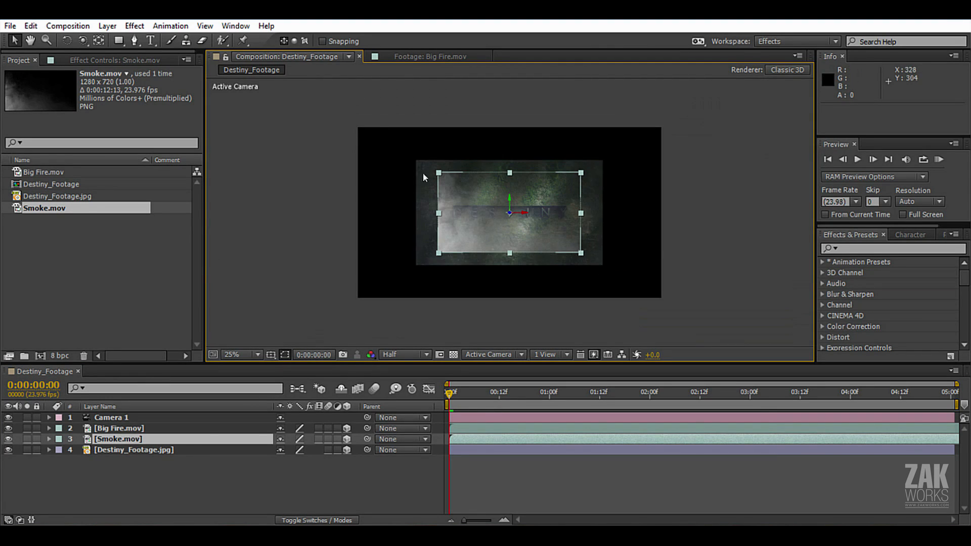
{"action": "scroll", "coordinate": [563, 274], "scroll_direction": "up", "scroll_amount": 1}
{"action": "scroll", "coordinate": [563, 227], "scroll_direction": "down", "scroll_amount": 1}
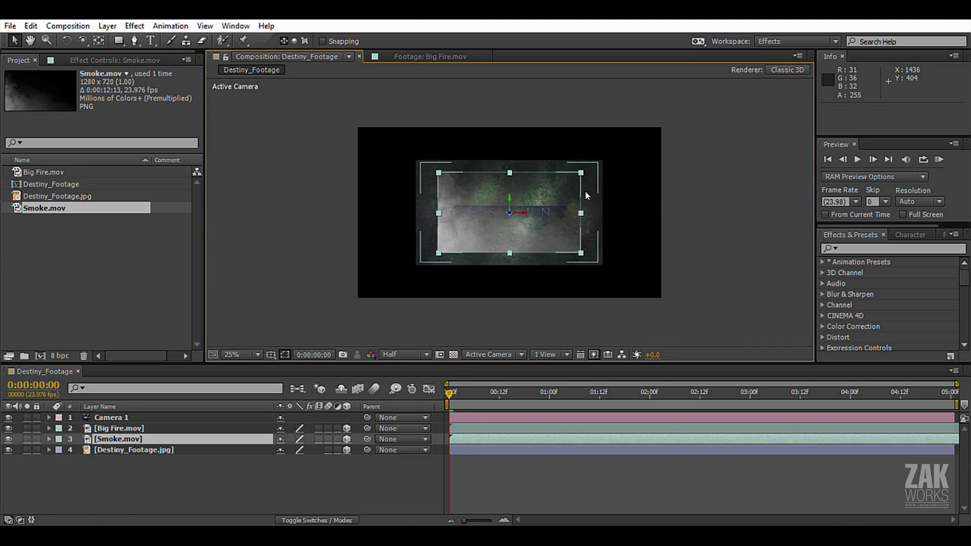
{"action": "scroll", "coordinate": [587, 195], "scroll_direction": "up", "scroll_amount": 1}
Scale the Destiny_Footage.jpg layer up to 163.2% so it fills the composition frame.
{"action": "left_click", "coordinate": [115, 449]}
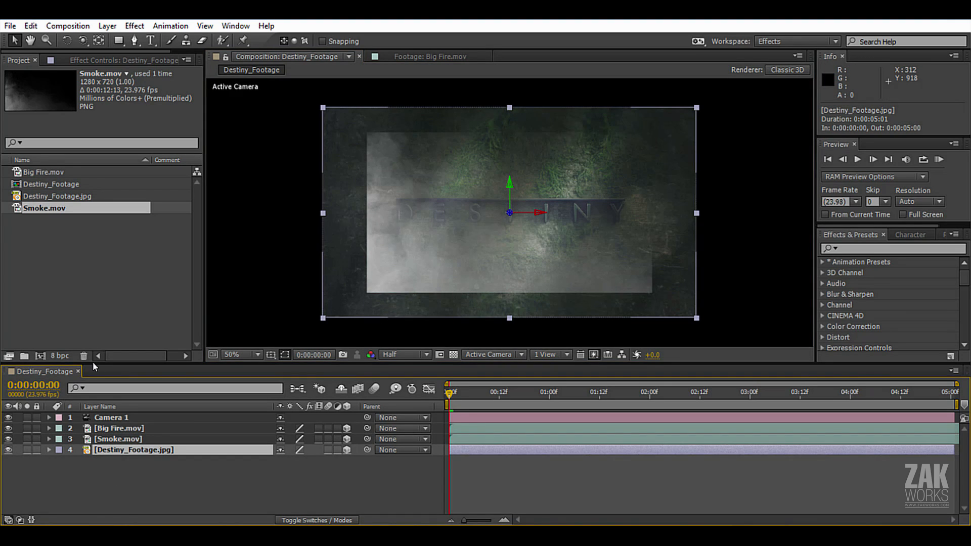
{"action": "key", "text": "s"}
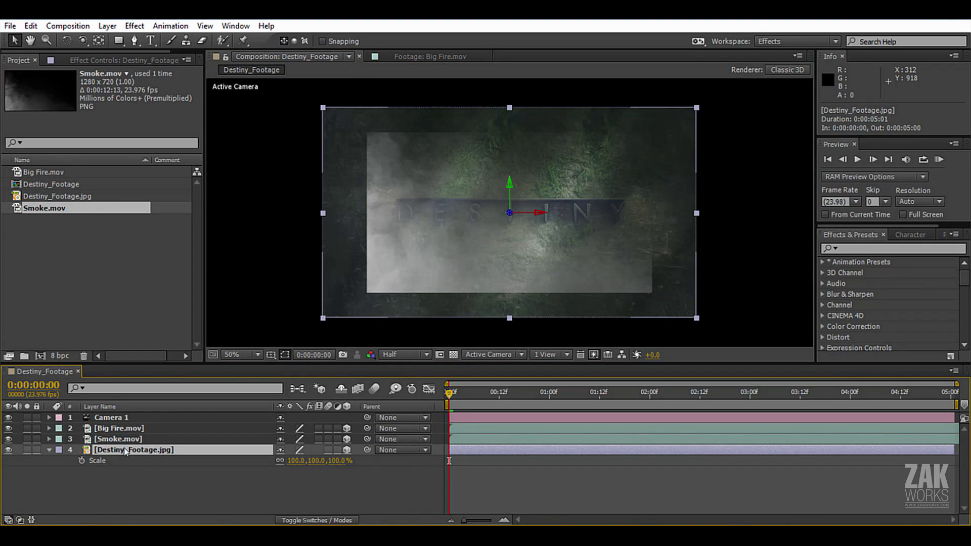
{"action": "scroll", "coordinate": [474, 305], "scroll_direction": "down", "scroll_amount": 1}
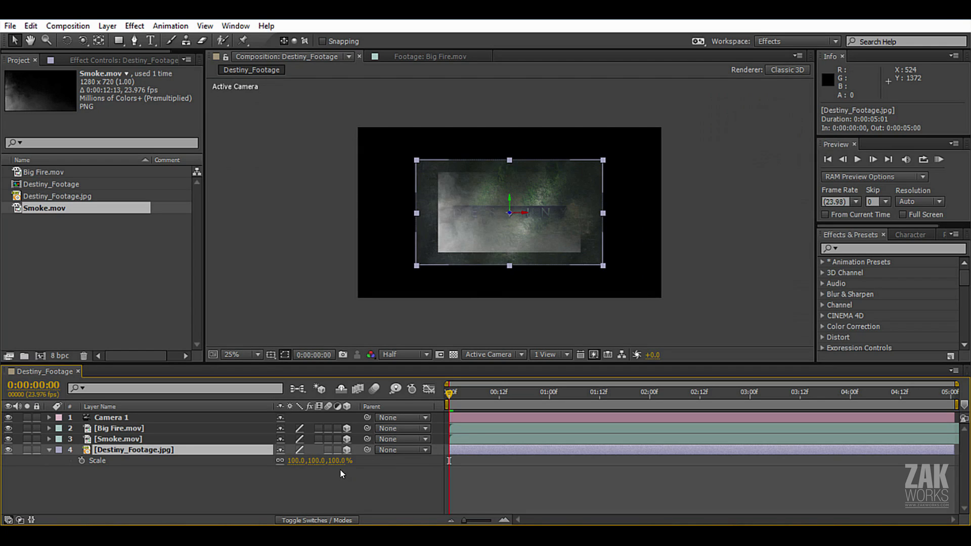
{"action": "left_click_drag", "start_coordinate": [340, 458], "coordinate": [427, 470]}
Scale the Smoke.mov layer up to 223.1% so it covers the whole frame.
{"action": "left_click", "coordinate": [108, 439]}
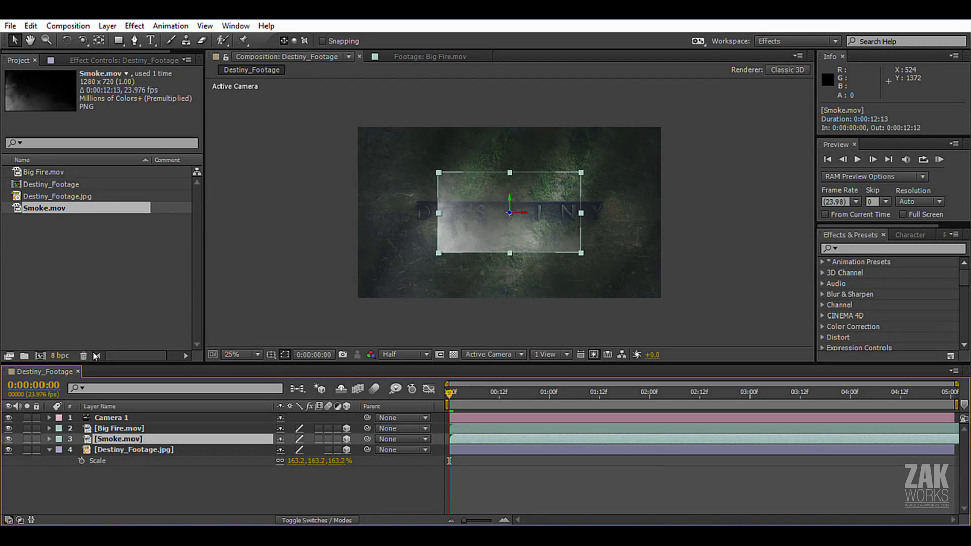
{"action": "key", "text": "s"}
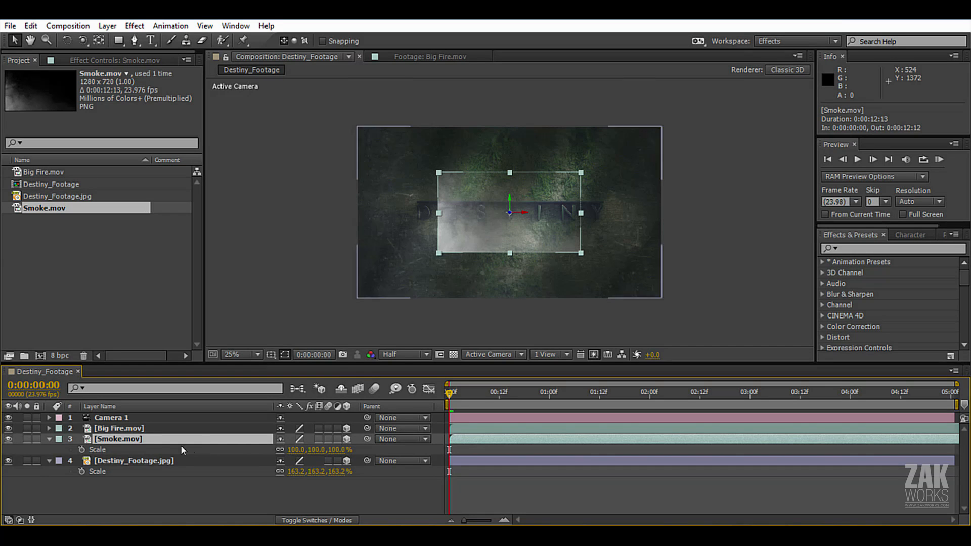
{"action": "left_click_drag", "start_coordinate": [338, 451], "coordinate": [362, 457]}
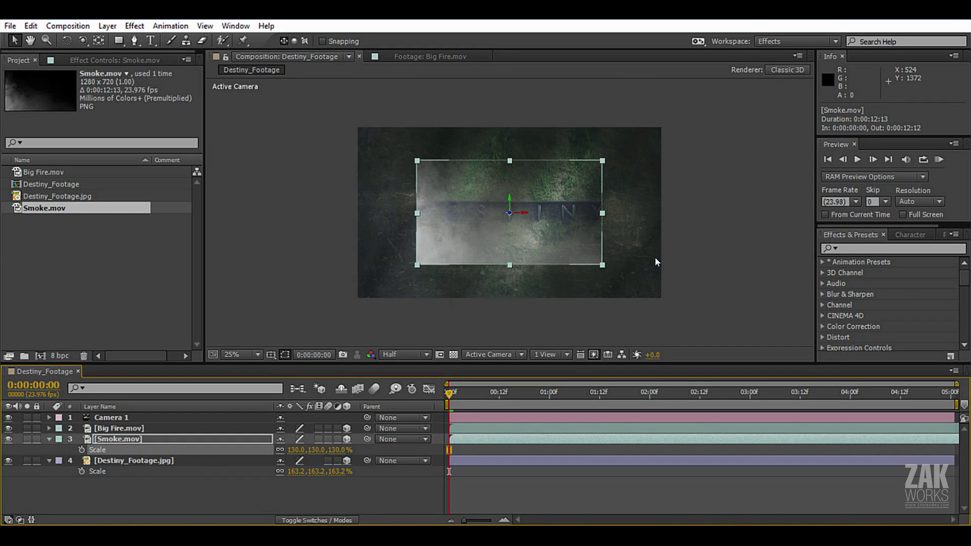
{"action": "left_click_drag", "start_coordinate": [603, 268], "coordinate": [667, 308]}
Scale the Big Fire.mov layer up to 178.9% so it covers the whole frame.
{"action": "left_click", "coordinate": [141, 428]}
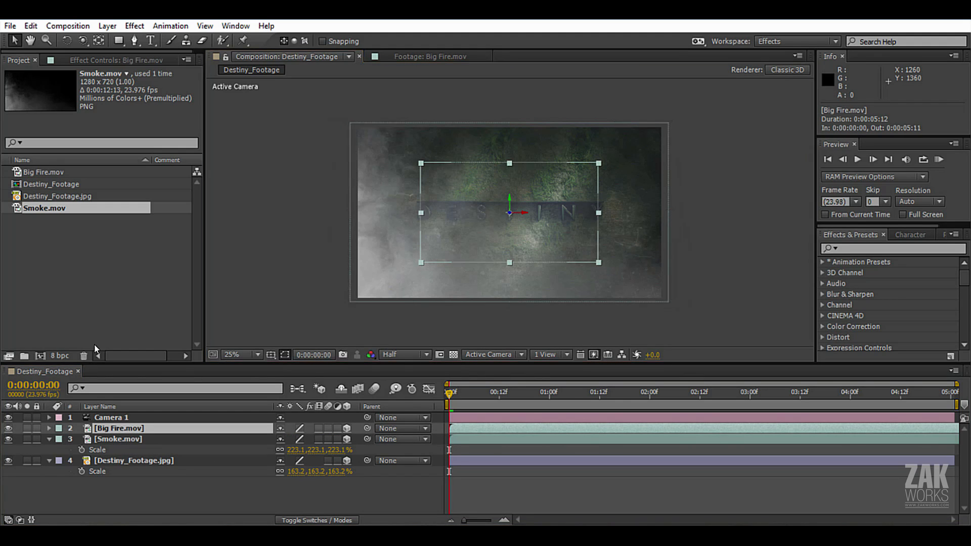
{"action": "key", "text": "s"}
{"action": "left_click_drag", "start_coordinate": [296, 439], "coordinate": [821, 424]}
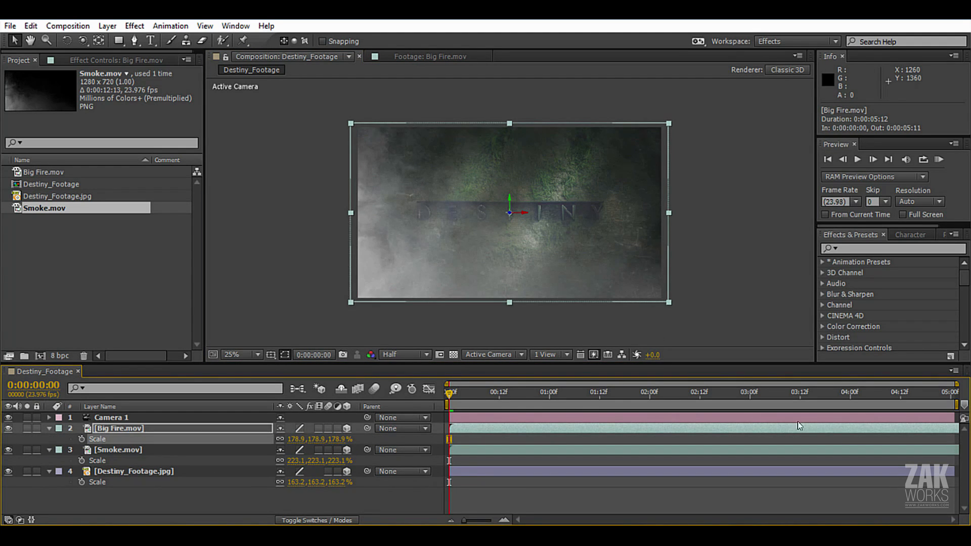
{"action": "left_click_drag", "start_coordinate": [480, 396], "coordinate": [406, 431]}
Add a 3D null object above Camera 1 and parent the camera to it.
{"action": "left_click", "coordinate": [112, 418]}
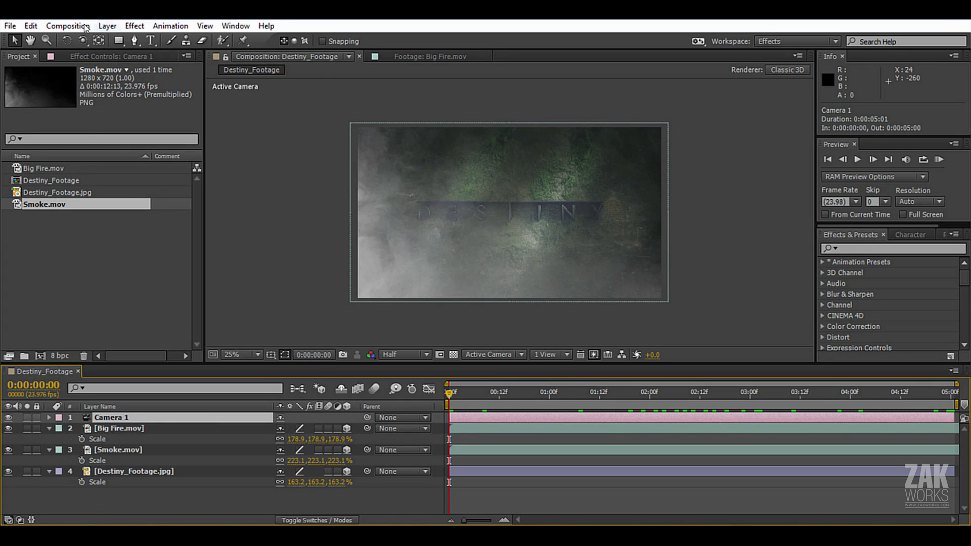
{"action": "left_click", "coordinate": [103, 27]}
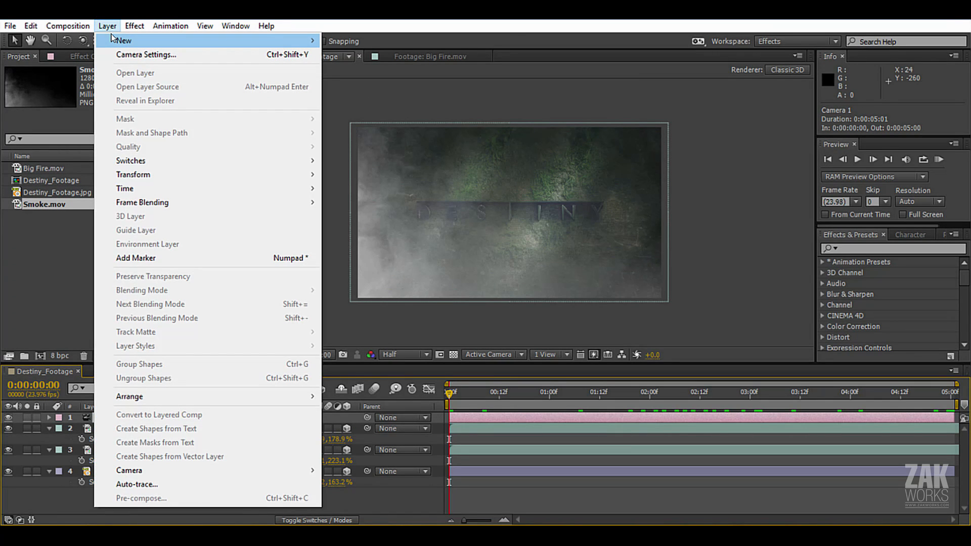
{"action": "mouse_move", "coordinate": [113, 38]}
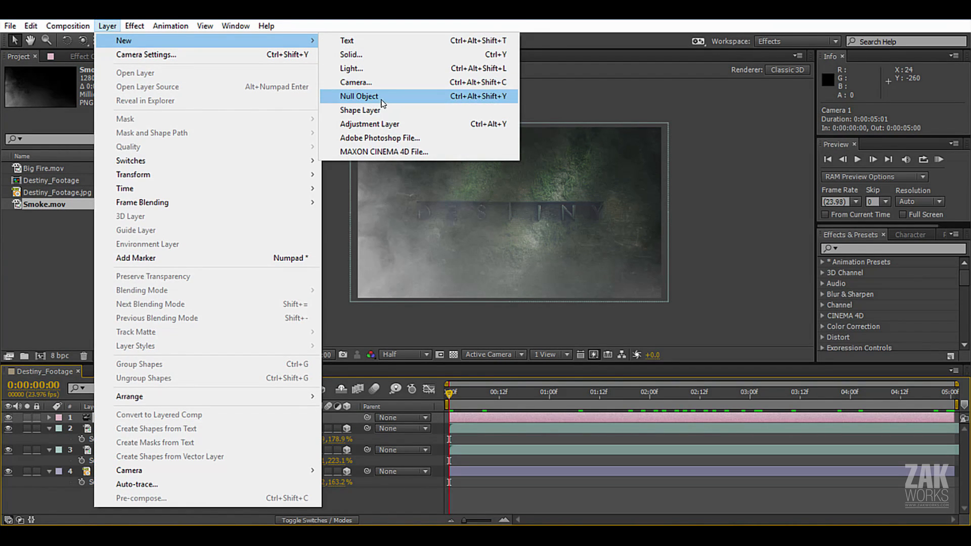
{"action": "left_click", "coordinate": [356, 96]}
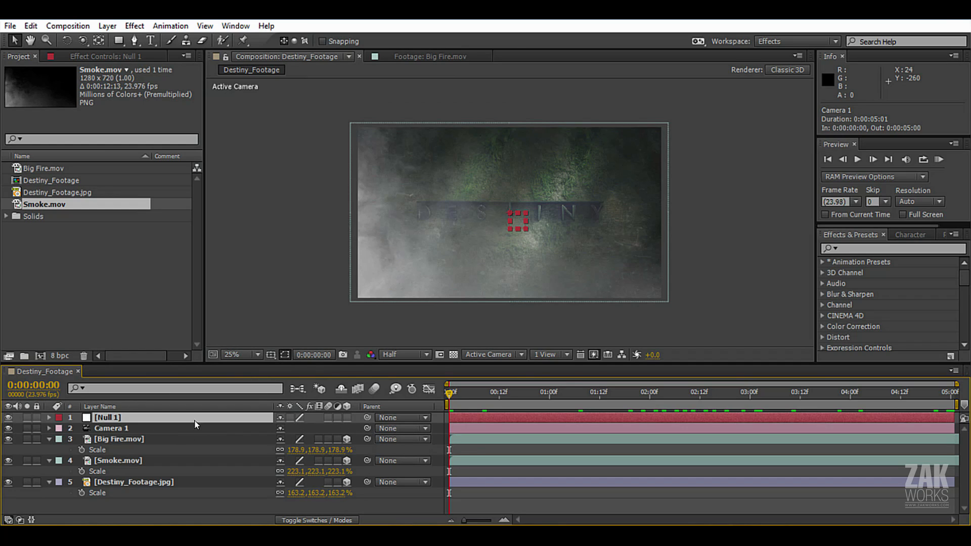
{"action": "left_click", "coordinate": [227, 428]}
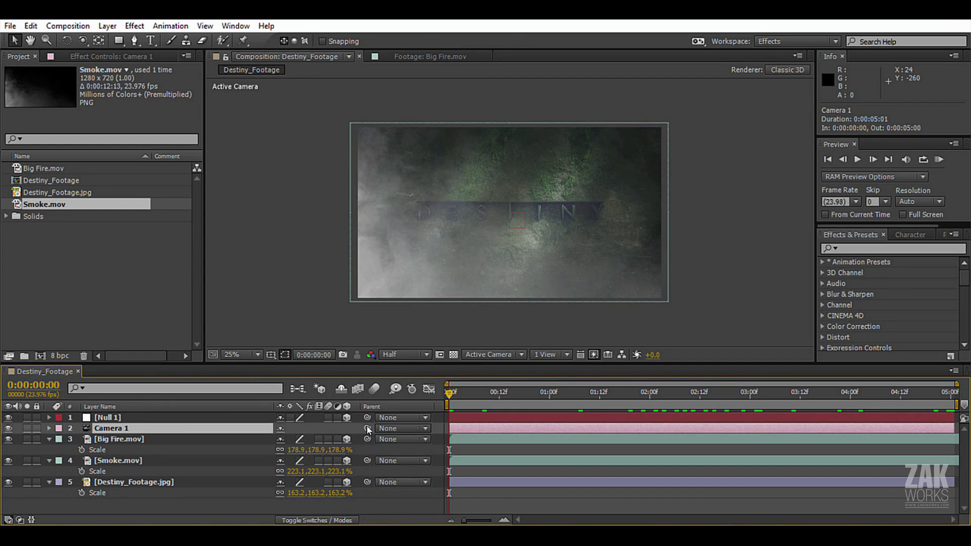
{"action": "left_click_drag", "start_coordinate": [367, 429], "coordinate": [120, 423]}
Set a Position keyframe on the null at 0:00:05:00 with the value 960, 540, 0.
{"action": "left_click_drag", "start_coordinate": [544, 398], "coordinate": [951, 392]}
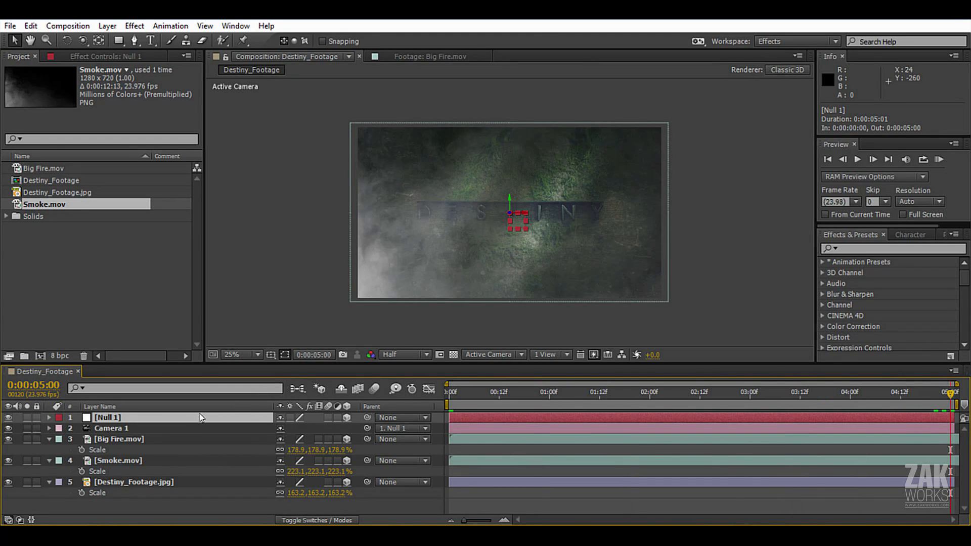
{"action": "key", "text": "p"}
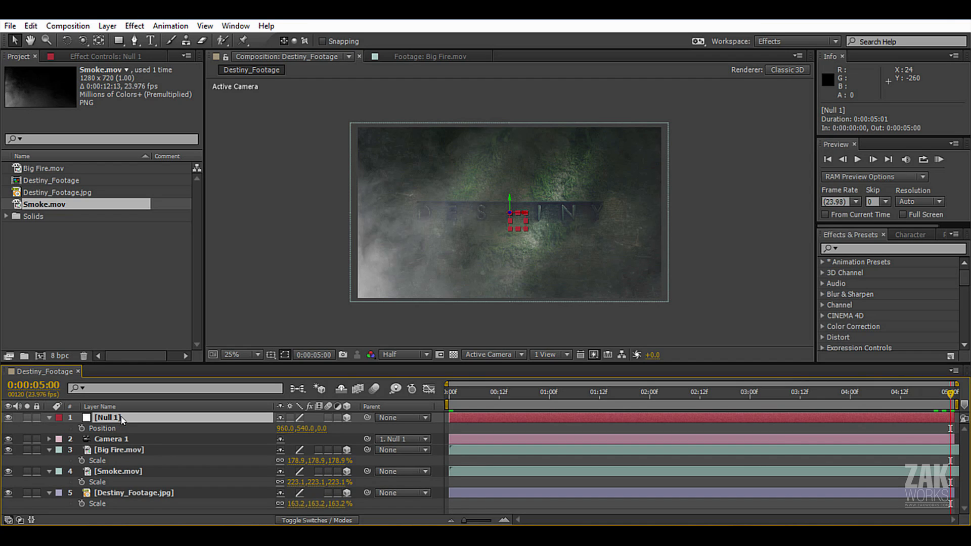
{"action": "left_click", "coordinate": [82, 428]}
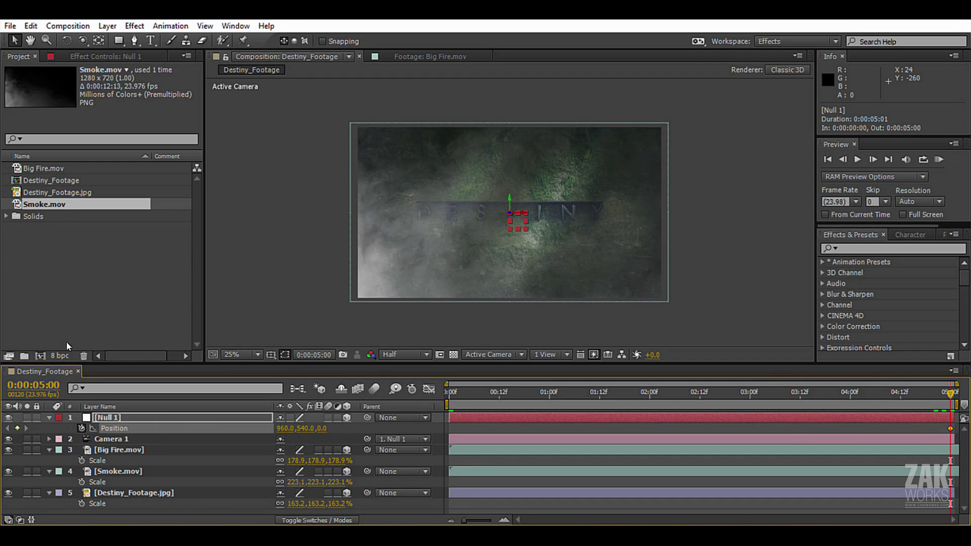
Keyframe the null's Position at 0:00:00:00 to 966, 521, 2547 for a close-up start on the title.
{"action": "left_click_drag", "start_coordinate": [950, 395], "coordinate": [449, 393]}
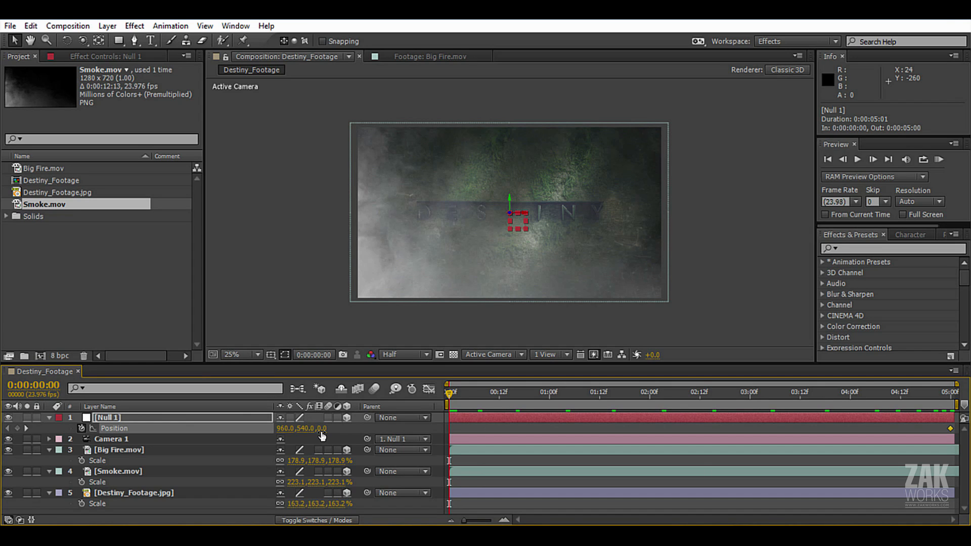
{"action": "left_click_drag", "start_coordinate": [321, 429], "coordinate": [485, 438]}
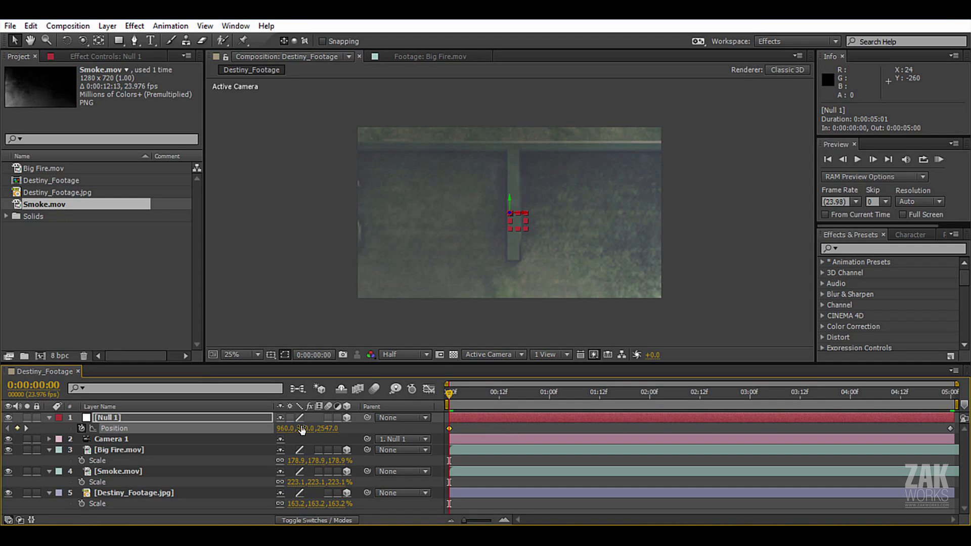
{"action": "left_click_drag", "start_coordinate": [302, 430], "coordinate": [292, 431]}
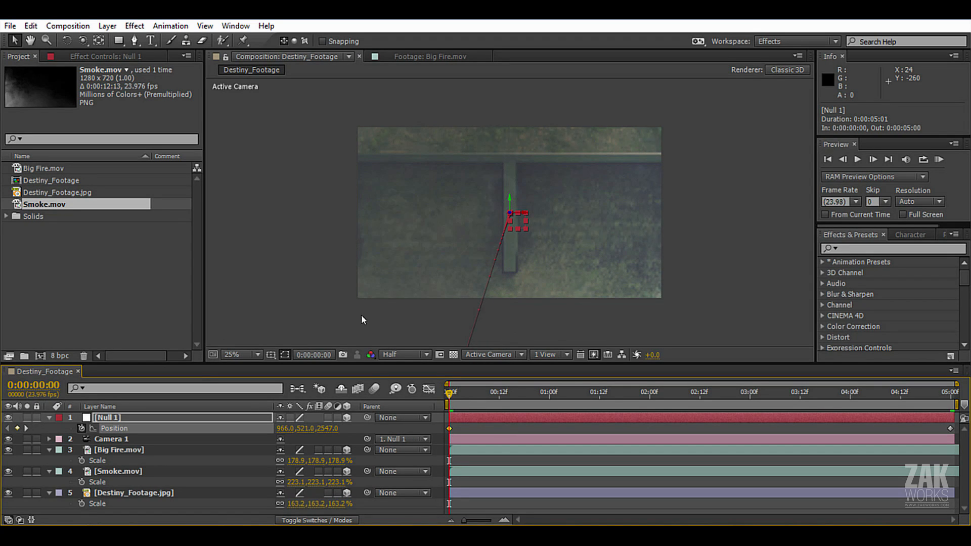
Preview the camera pull-back from 0:00:00:00 and go to the frame at 0:00:03:15.
{"action": "left_click_drag", "start_coordinate": [449, 393], "coordinate": [716, 394]}
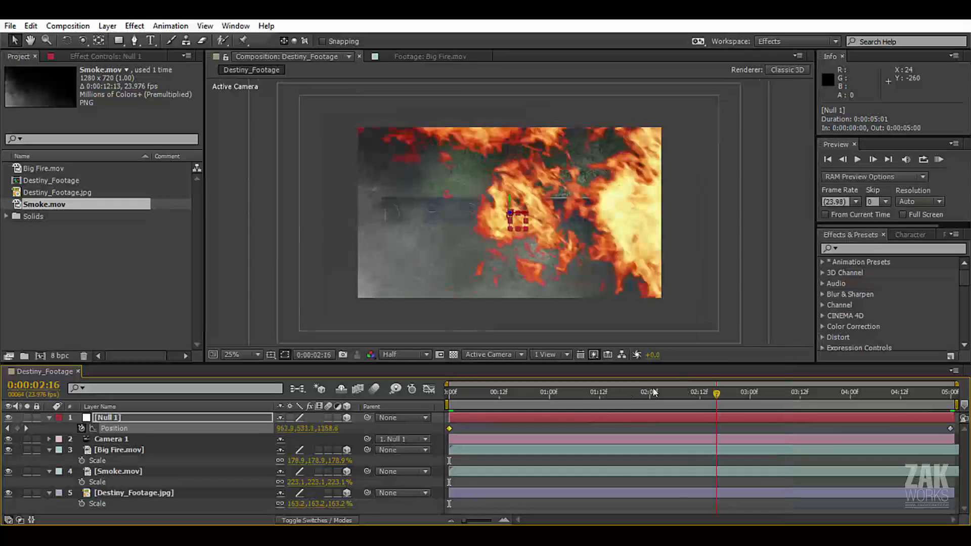
{"action": "left_click_drag", "start_coordinate": [654, 392], "coordinate": [405, 406]}
{"action": "key", "text": "space"}
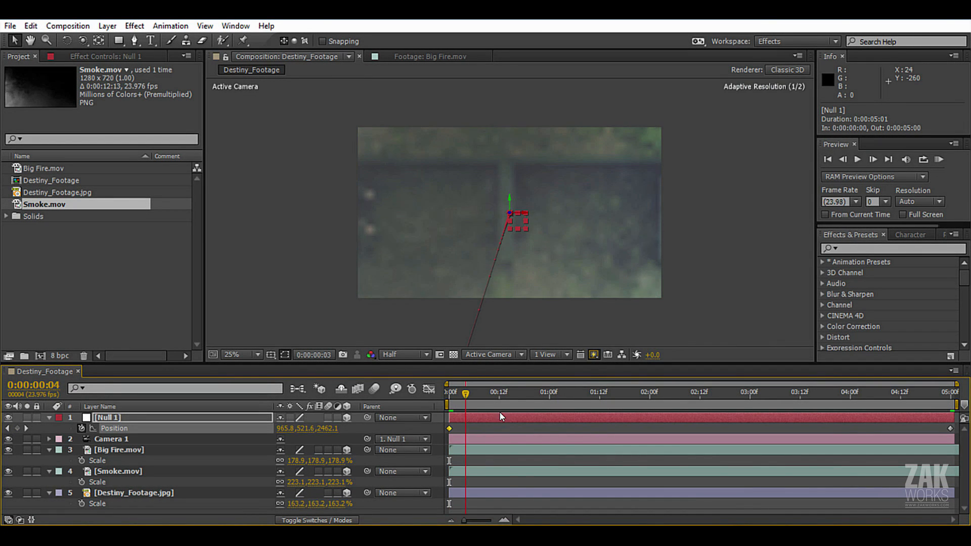
{"action": "left_click_drag", "start_coordinate": [652, 413], "coordinate": [812, 455]}
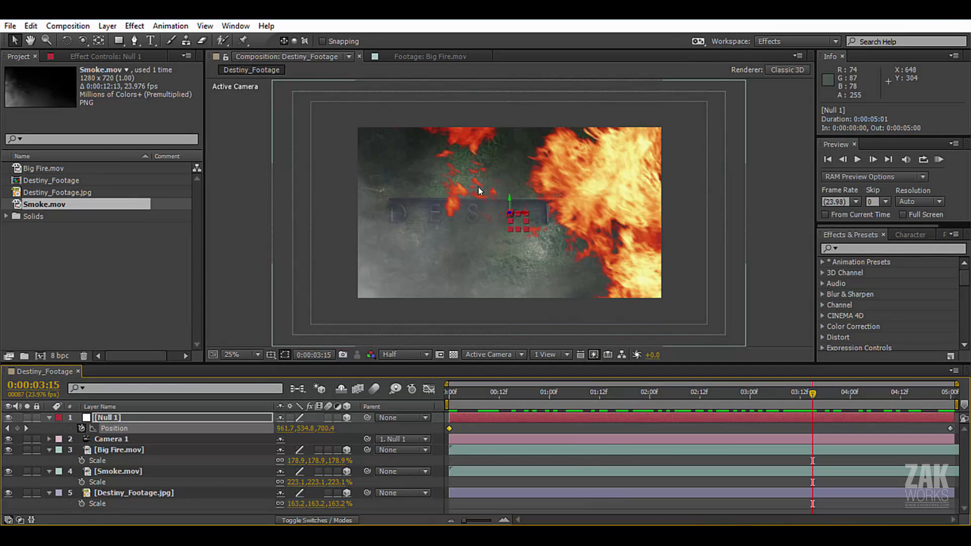
Collapse the expanded properties of the Null 1, Big Fire.mov, Smoke.mov and Destiny_Footage.jpg layers.
{"action": "left_click", "coordinate": [49, 417]}
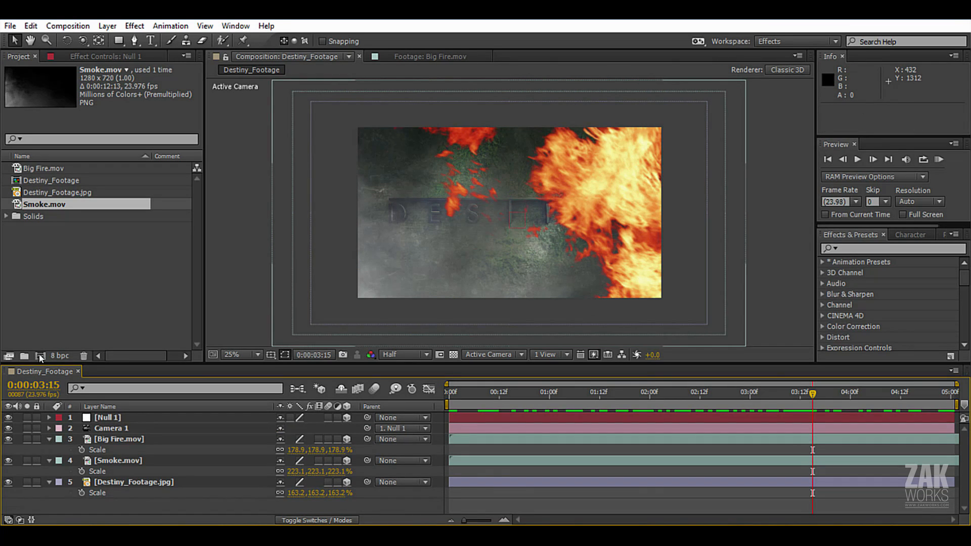
{"action": "left_click", "coordinate": [49, 439]}
{"action": "left_click", "coordinate": [49, 450]}
{"action": "left_click", "coordinate": [49, 460]}
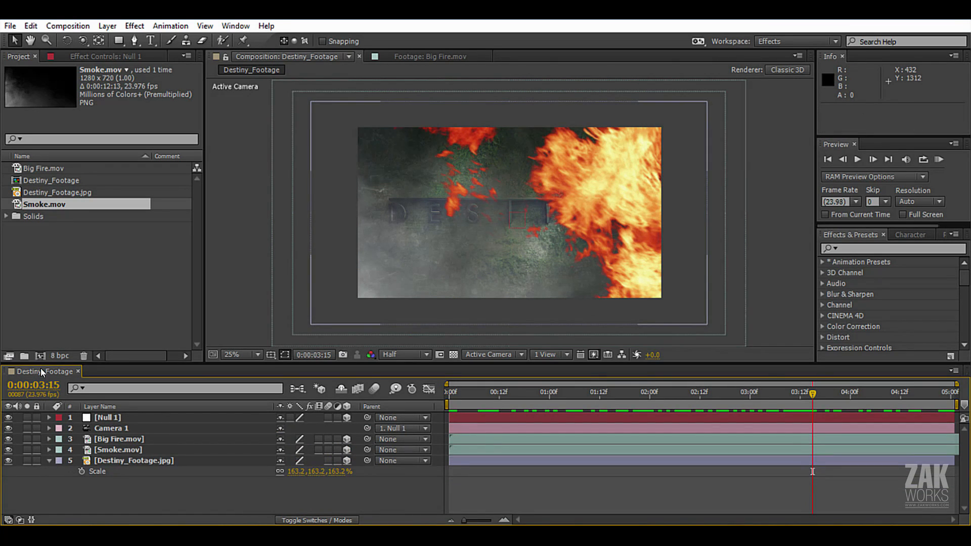
Duplicate the Big Fire.mov layer, move the copy along Z to about 1104.5 and scale it up past the frame edges.
{"action": "left_click", "coordinate": [87, 439]}
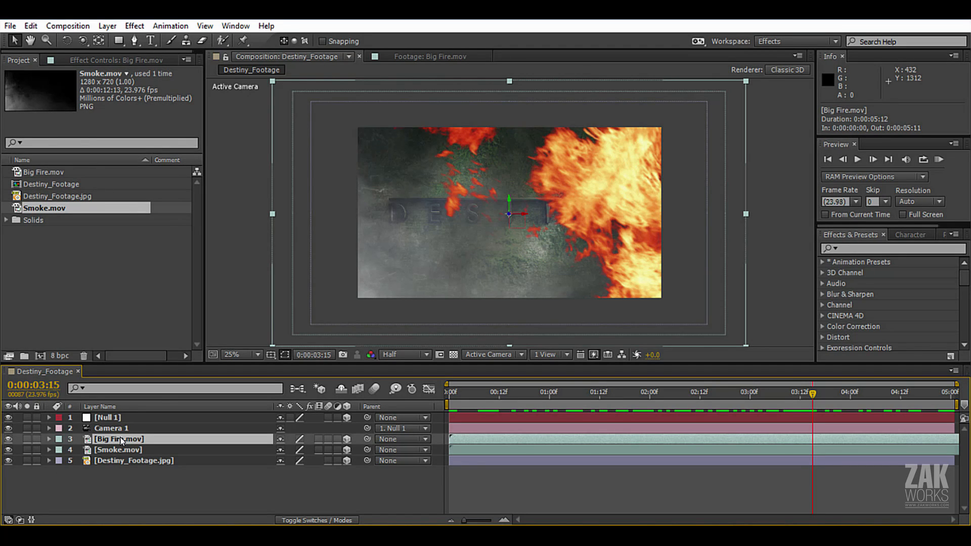
{"action": "key", "text": "ctrl+d"}
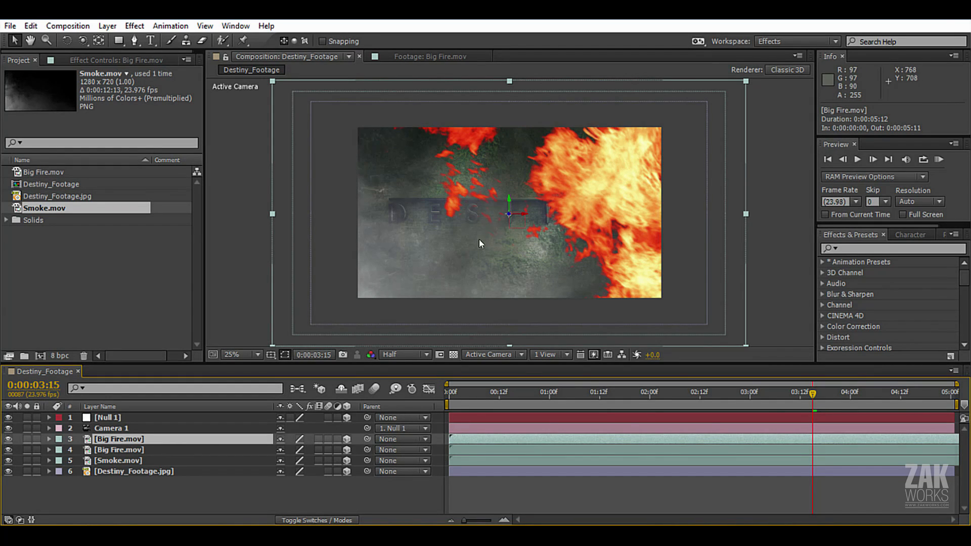
{"action": "left_click_drag", "start_coordinate": [507, 216], "coordinate": [396, 235]}
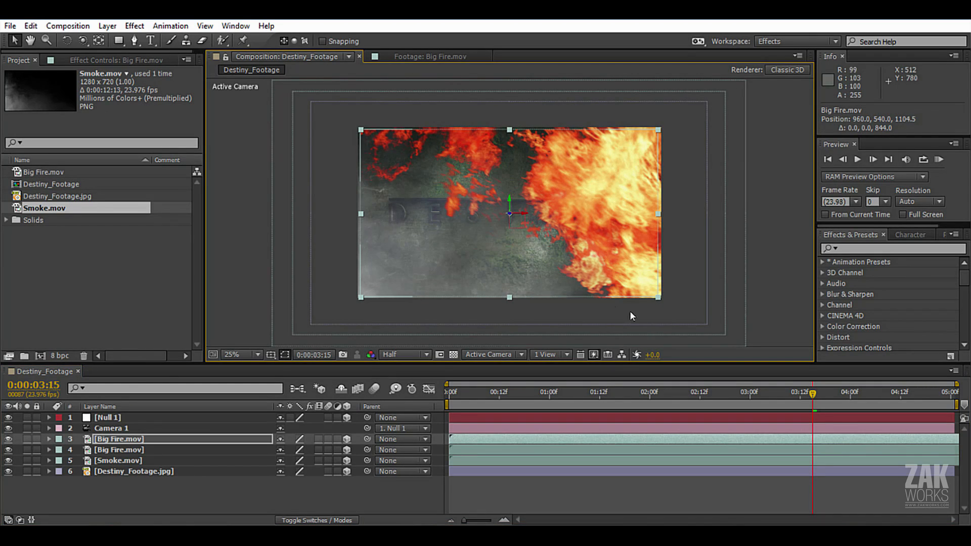
{"action": "left_click_drag", "start_coordinate": [659, 298], "coordinate": [690, 315]}
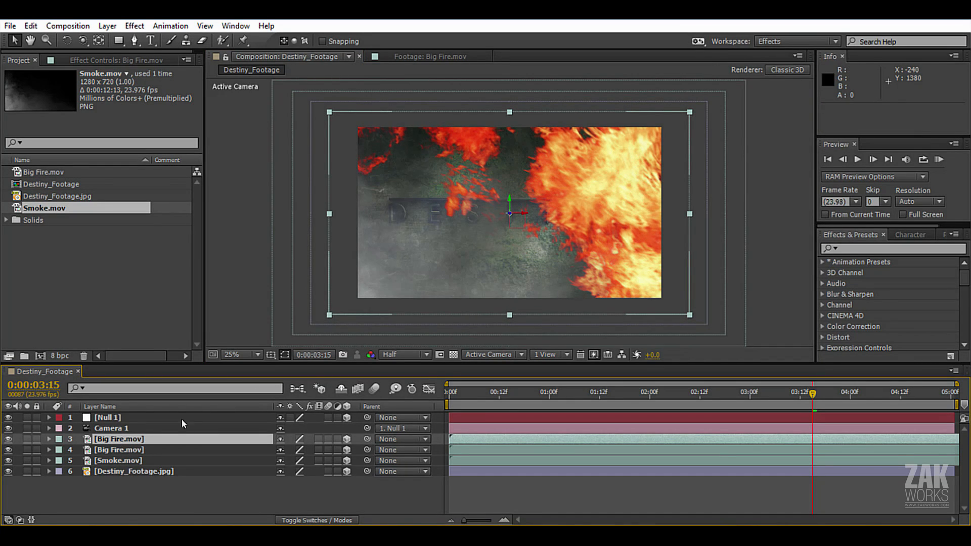
Apply Fast Blur to the upper Big Fire.mov layer with a Blurriness of 55.
{"action": "left_click", "coordinate": [134, 25]}
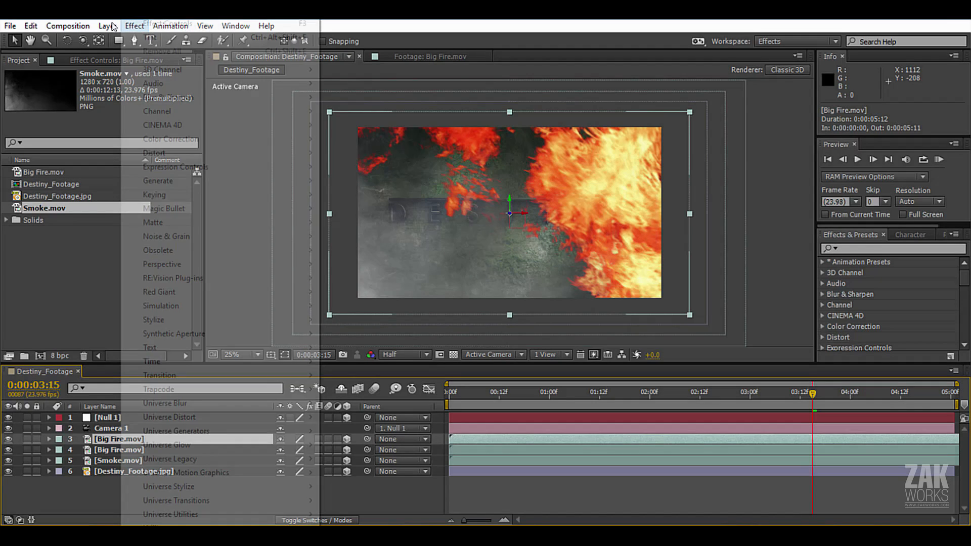
{"action": "mouse_move", "coordinate": [196, 97]}
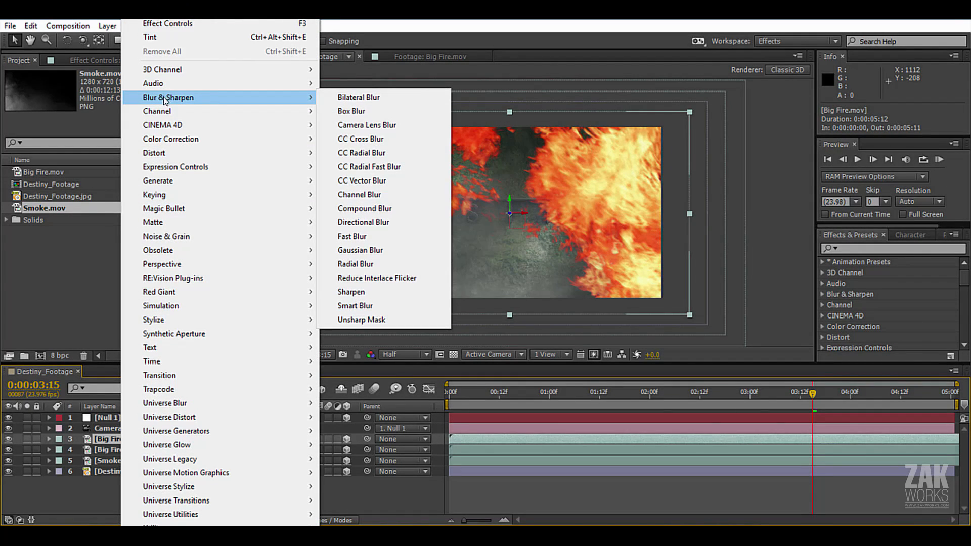
{"action": "left_click", "coordinate": [380, 237]}
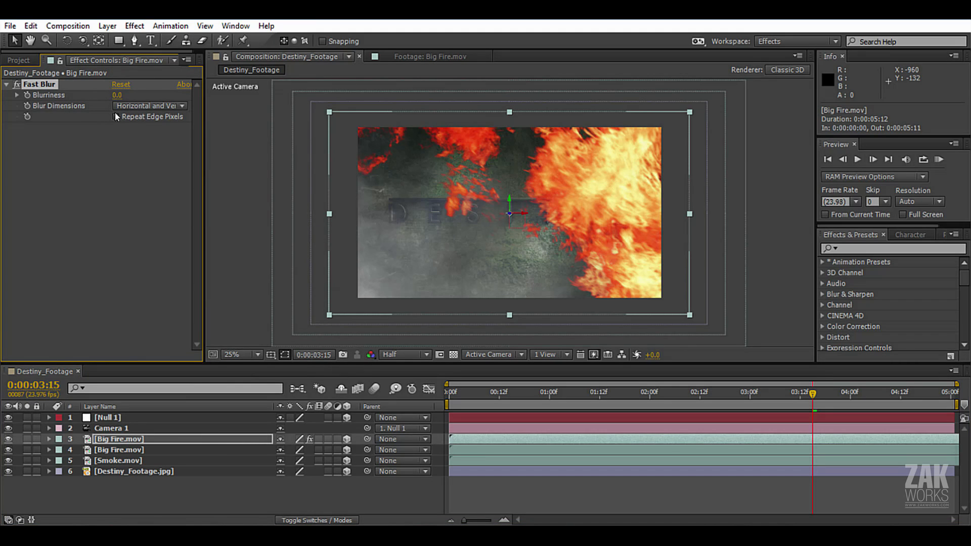
{"action": "left_click", "coordinate": [116, 96]}
{"action": "type", "text": "55"}
{"action": "key", "text": "Return"}
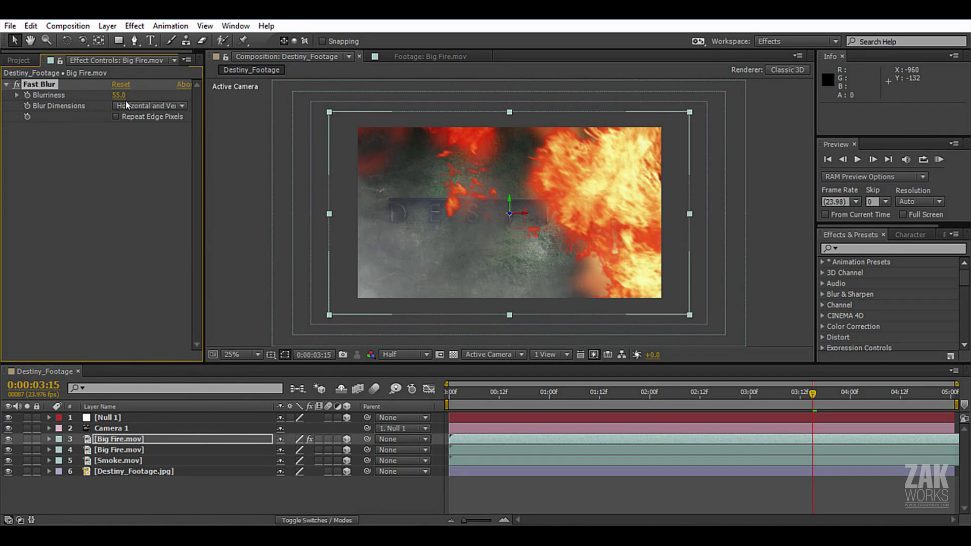
Solo the blurred Big Fire.mov layer to examine it, try a lower Blurriness, restore 55 and unsolo the layer.
{"action": "left_click", "coordinate": [27, 439]}
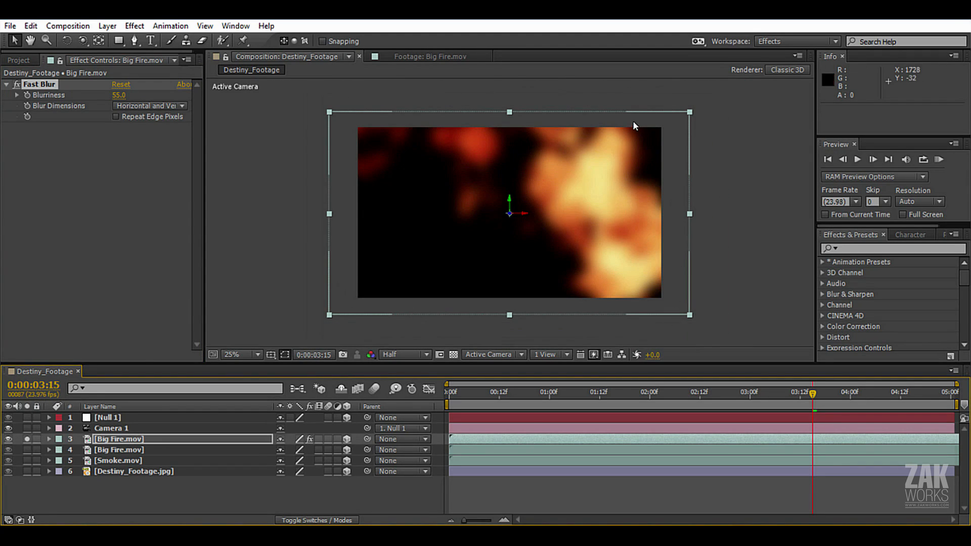
{"action": "left_click", "coordinate": [133, 442]}
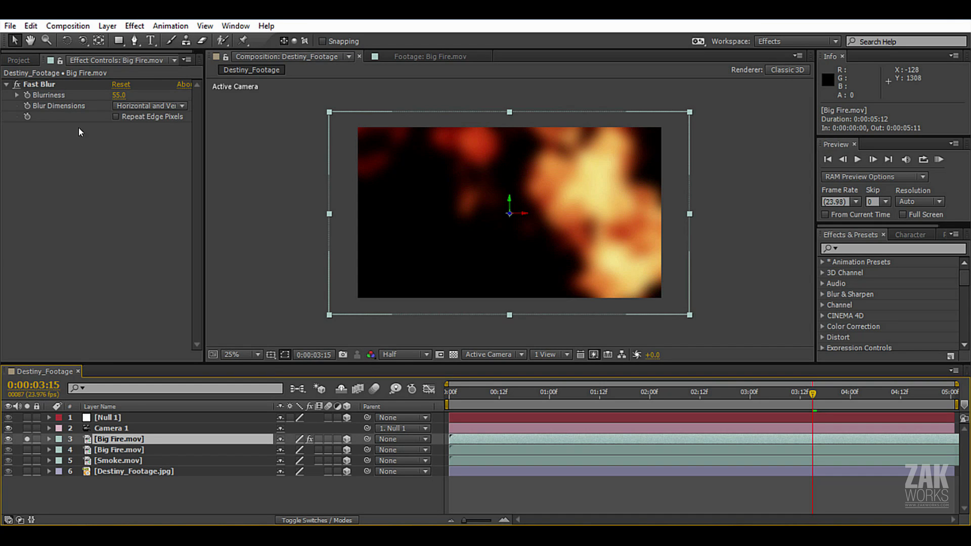
{"action": "left_click", "coordinate": [43, 86]}
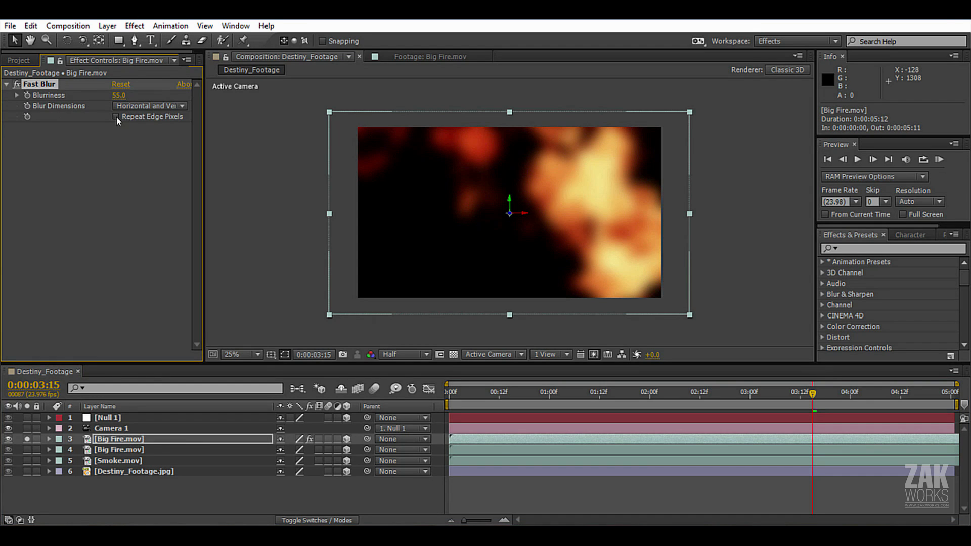
{"action": "mouse_move", "coordinate": [104, 95]}
{"action": "left_mouse_down"}
{"action": "mouse_move", "coordinate": [89, 95]}
{"action": "mouse_move", "coordinate": [104, 96]}
{"action": "left_mouse_up"}
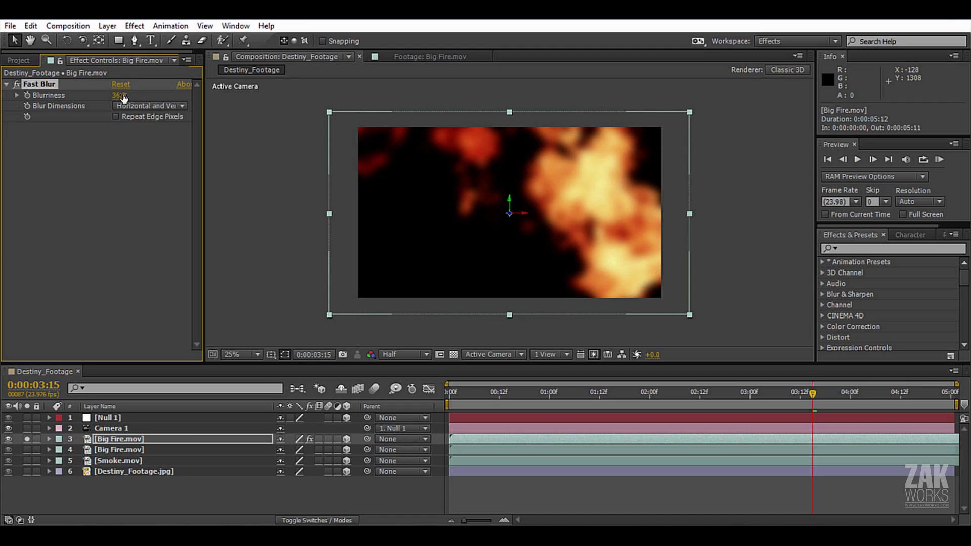
{"action": "left_click", "coordinate": [121, 95]}
{"action": "key", "text": "Return"}
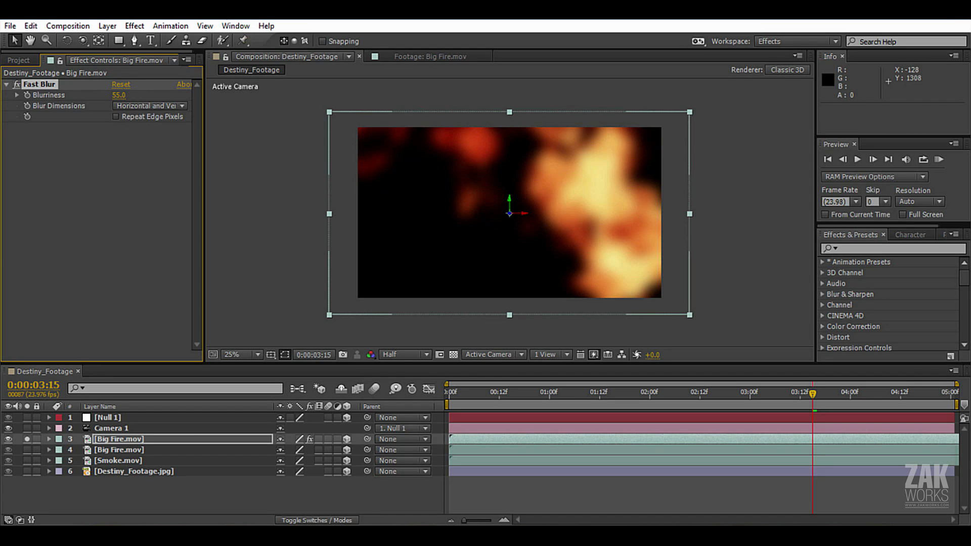
{"action": "left_click", "coordinate": [116, 439]}
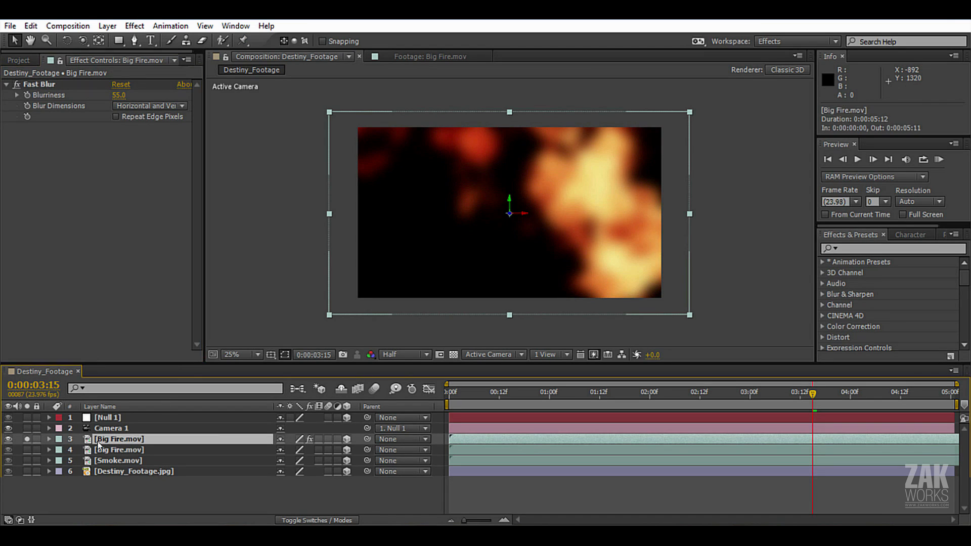
{"action": "left_click", "coordinate": [27, 439]}
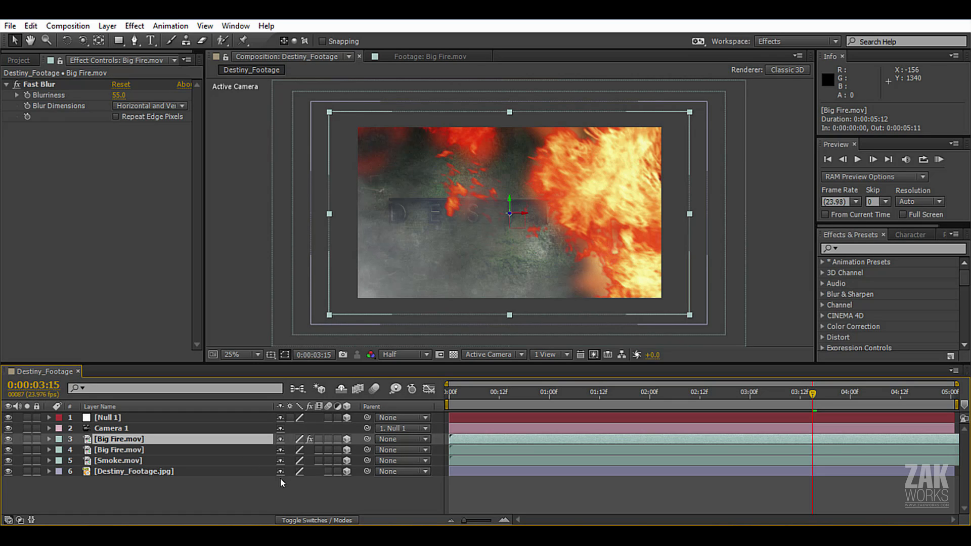
Set the blending mode of the blurred Big Fire.mov layer to Add.
{"action": "key", "text": "F4"}
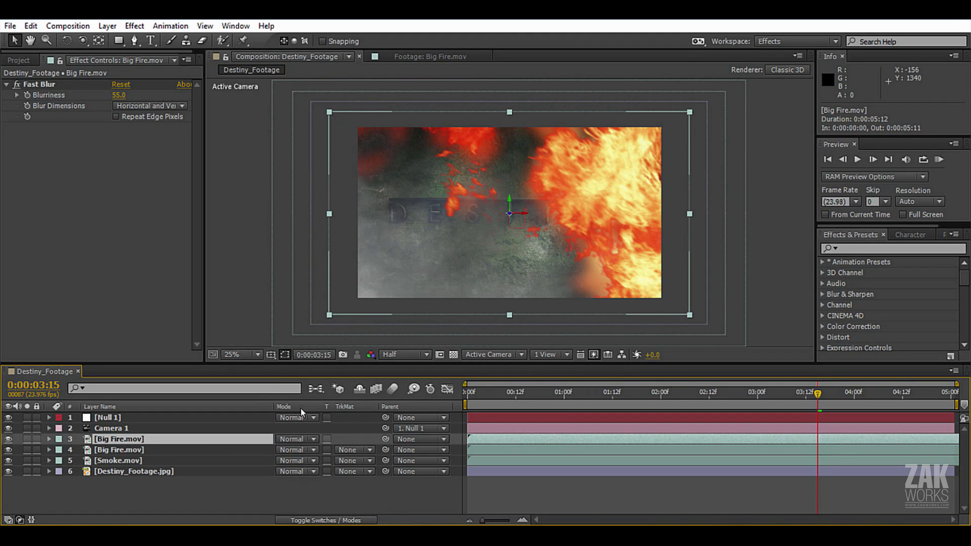
{"action": "left_click", "coordinate": [312, 521]}
{"action": "key", "text": "F4"}
{"action": "key", "text": "F4"}
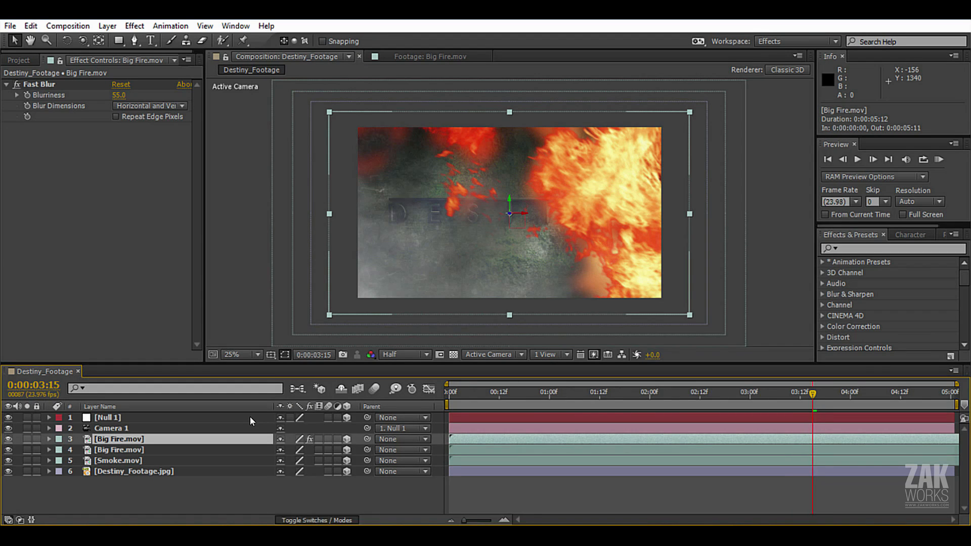
{"action": "key", "text": "F4"}
{"action": "key", "text": "F4"}
{"action": "key", "text": "F4"}
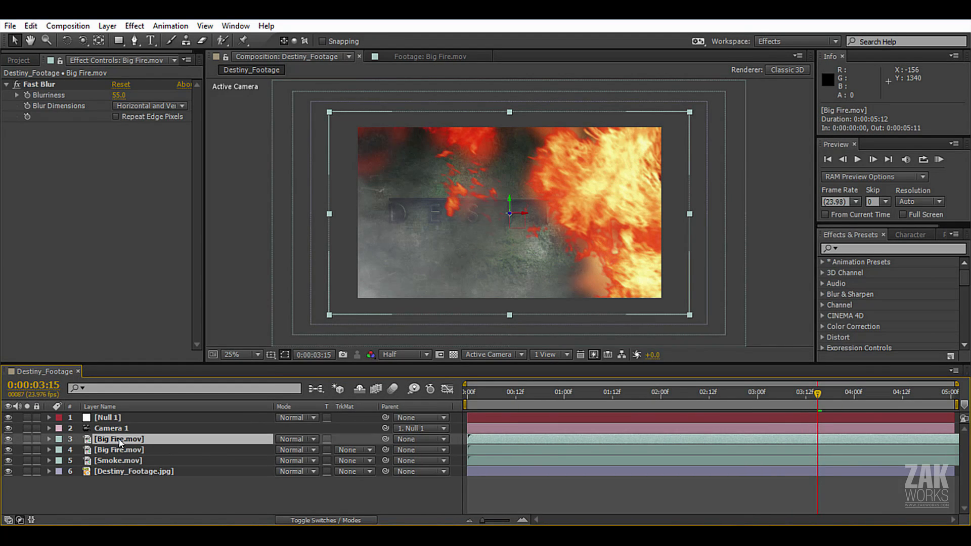
{"action": "left_click", "coordinate": [308, 439]}
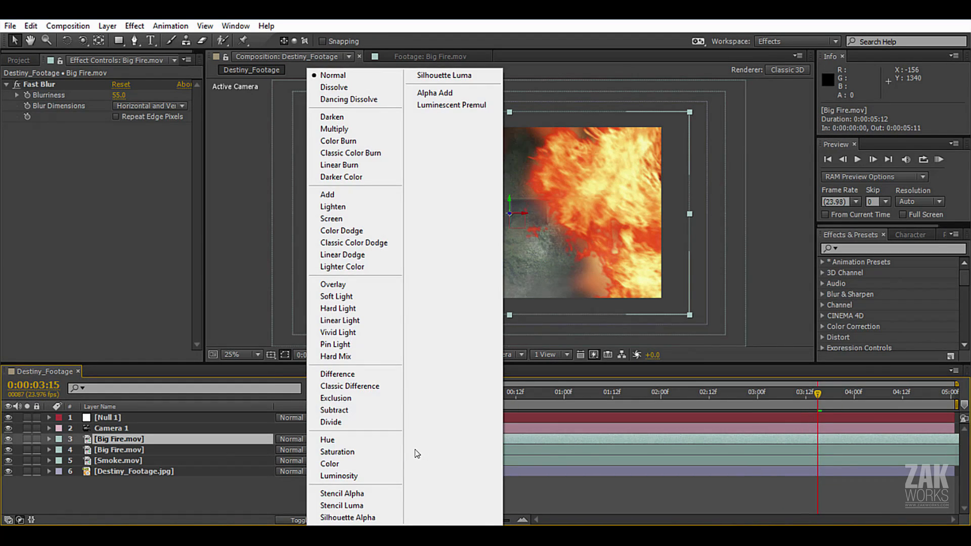
{"action": "left_click", "coordinate": [349, 195]}
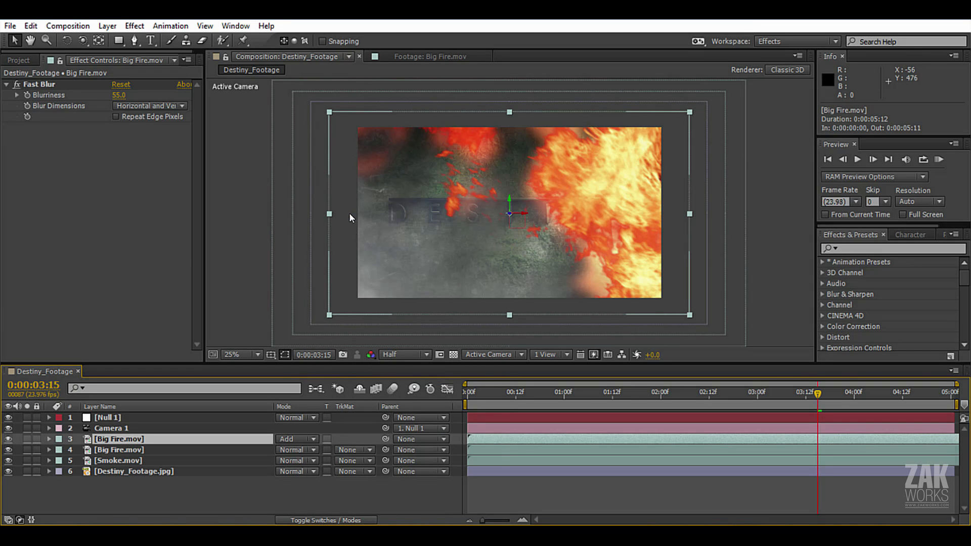
At 0:00:03:08, lower the Opacity of the blurred Big Fire.mov layer to 75% and collapse its properties.
{"action": "scroll", "coordinate": [576, 278], "scroll_direction": "up", "scroll_amount": 2}
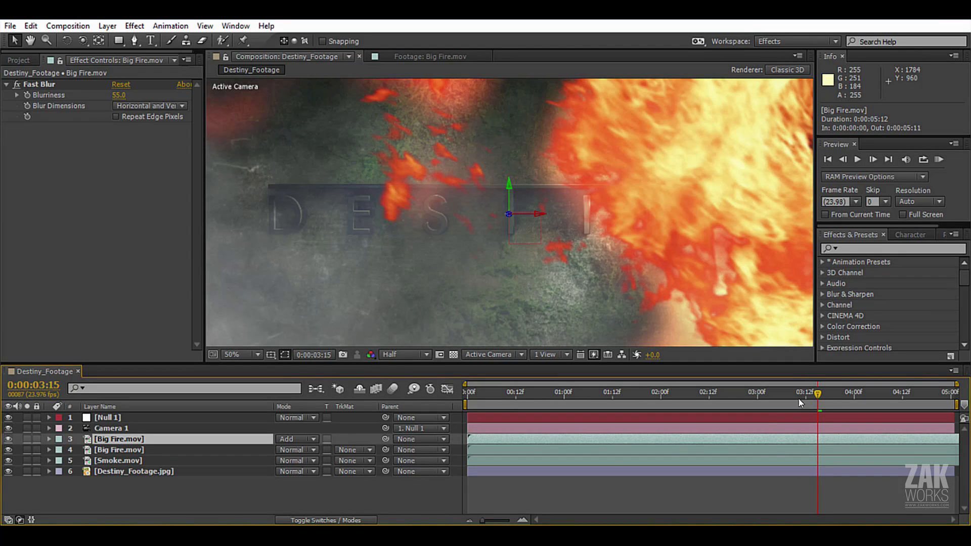
{"action": "left_click_drag", "start_coordinate": [798, 397], "coordinate": [790, 442]}
{"action": "scroll", "coordinate": [553, 280], "scroll_direction": "down", "scroll_amount": 2}
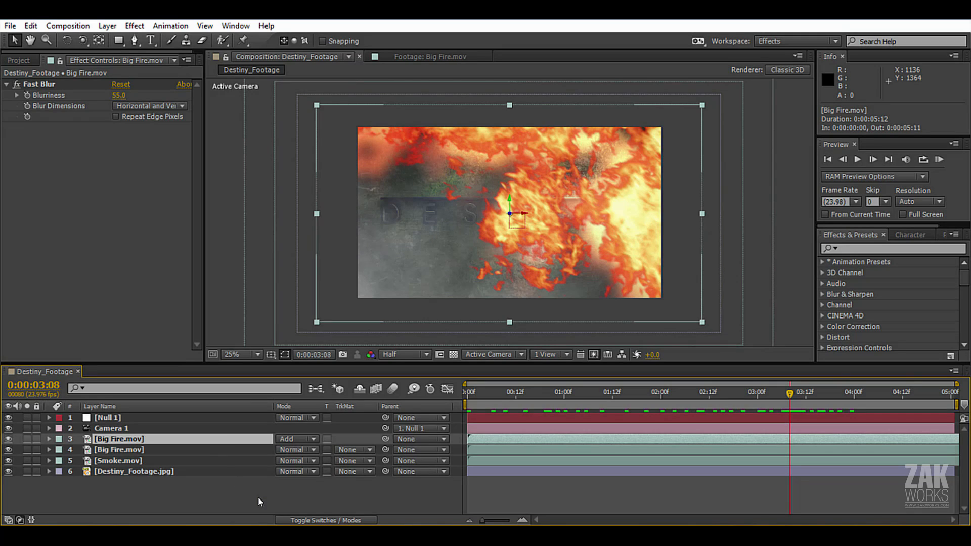
{"action": "key", "text": "t"}
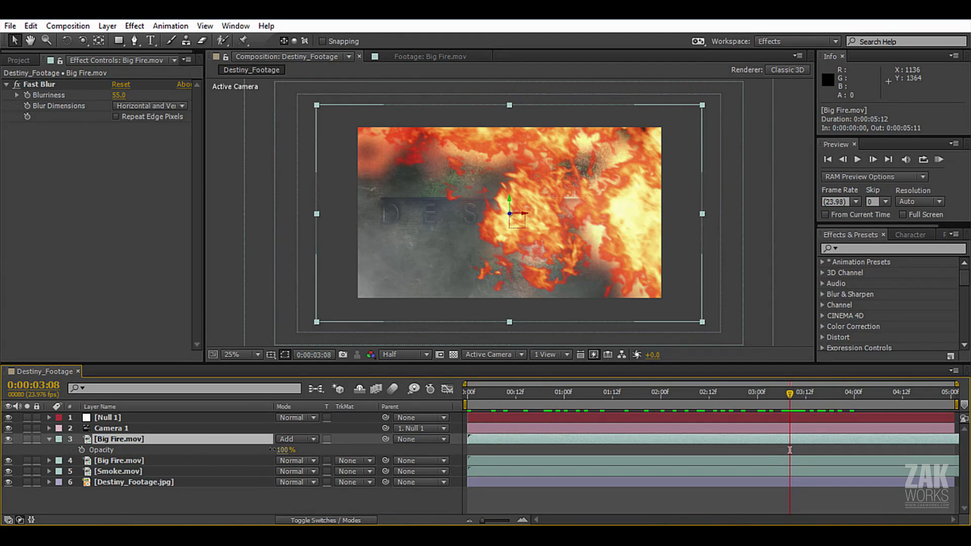
{"action": "left_click_drag", "start_coordinate": [271, 450], "coordinate": [147, 443]}
{"action": "left_click_drag", "start_coordinate": [160, 443], "coordinate": [375, 439]}
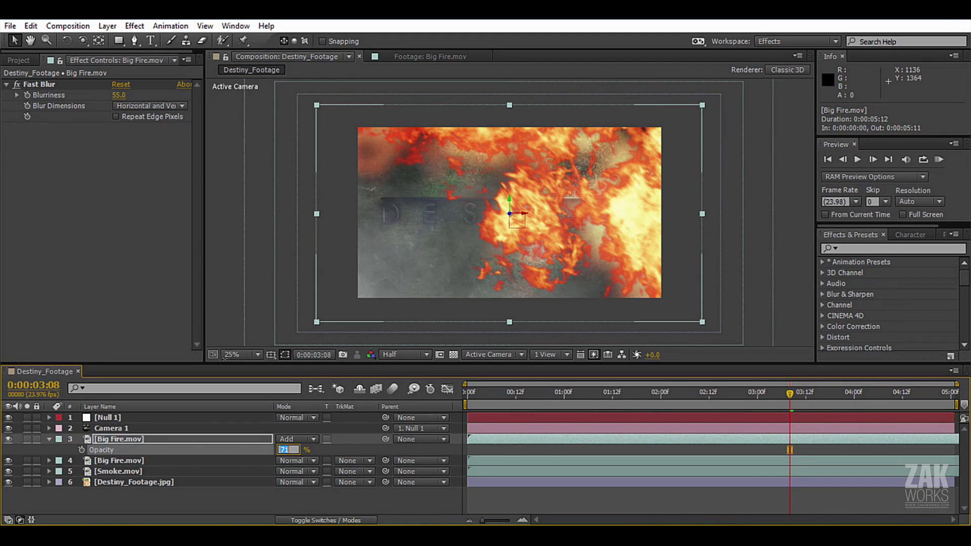
{"action": "key", "text": "Return"}
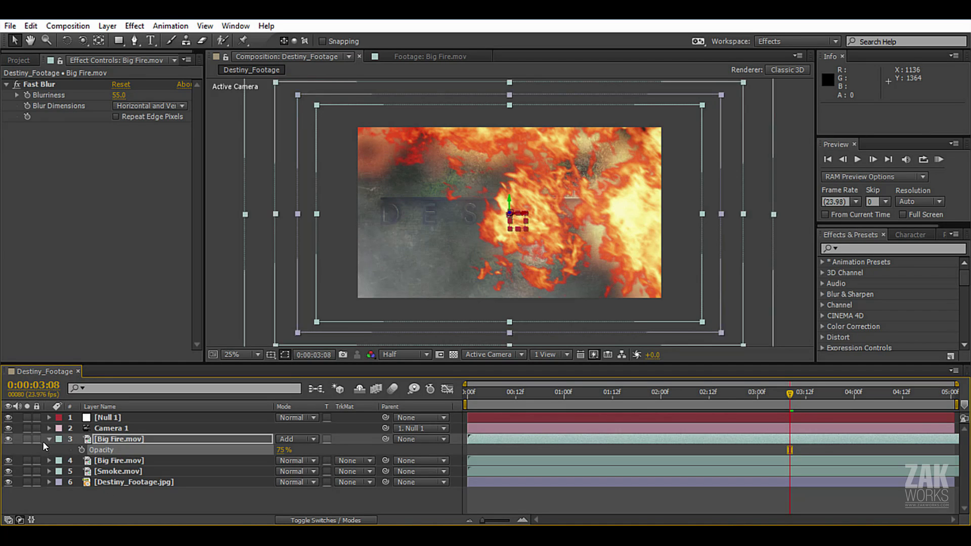
{"action": "left_click", "coordinate": [48, 439]}
{"action": "left_click", "coordinate": [104, 487]}
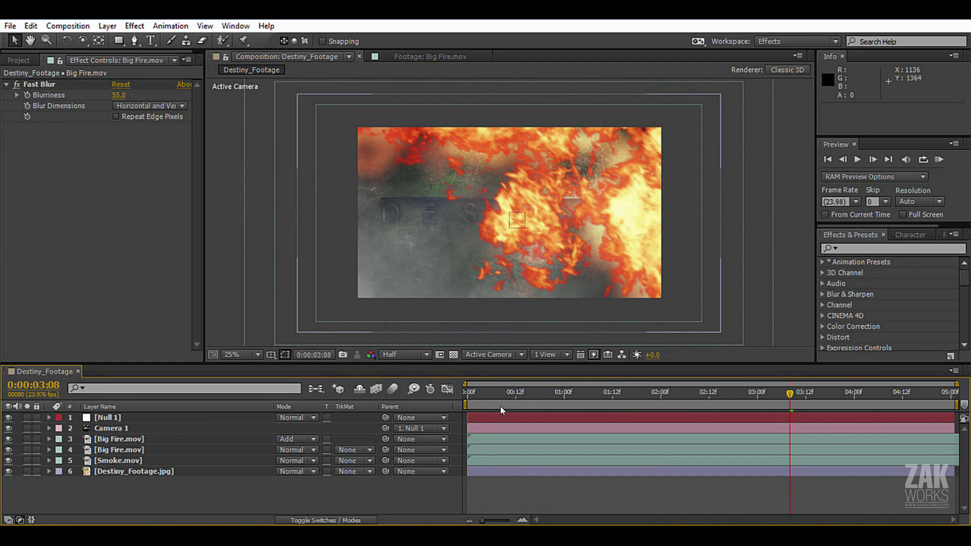
RAM-preview the whole composition from 0:00:00:00 and check the frame at 0:00:03:15.
{"action": "left_click_drag", "start_coordinate": [758, 398], "coordinate": [433, 420]}
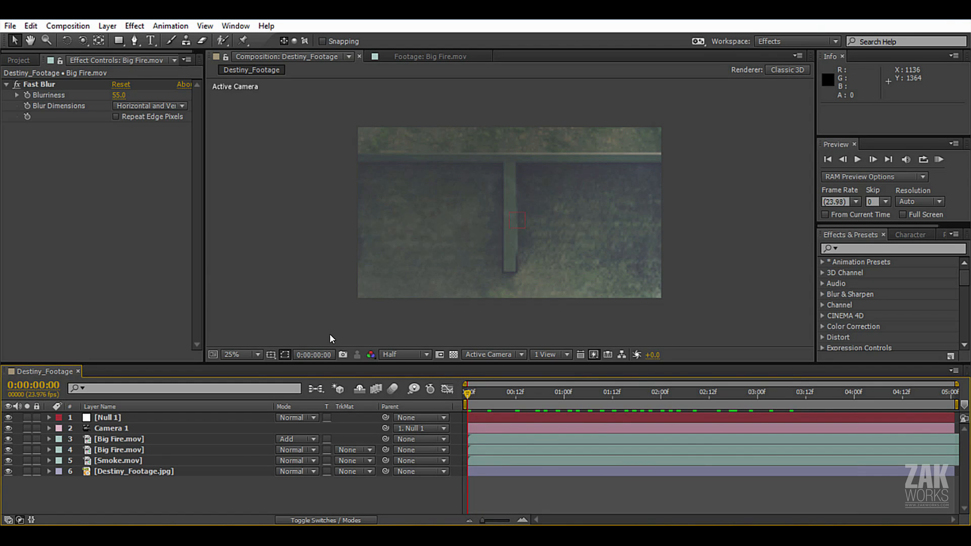
{"action": "key", "text": "KP_0"}
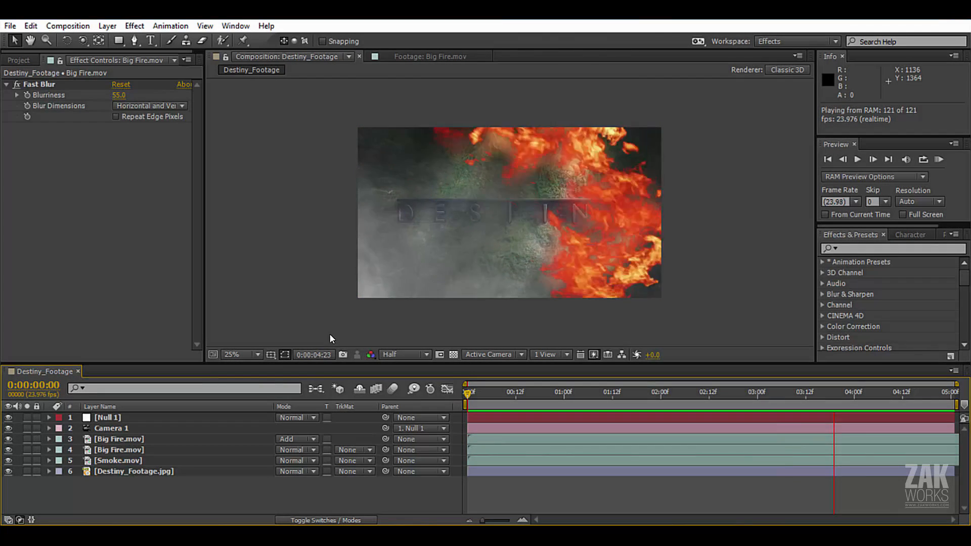
{"action": "key", "text": "space"}
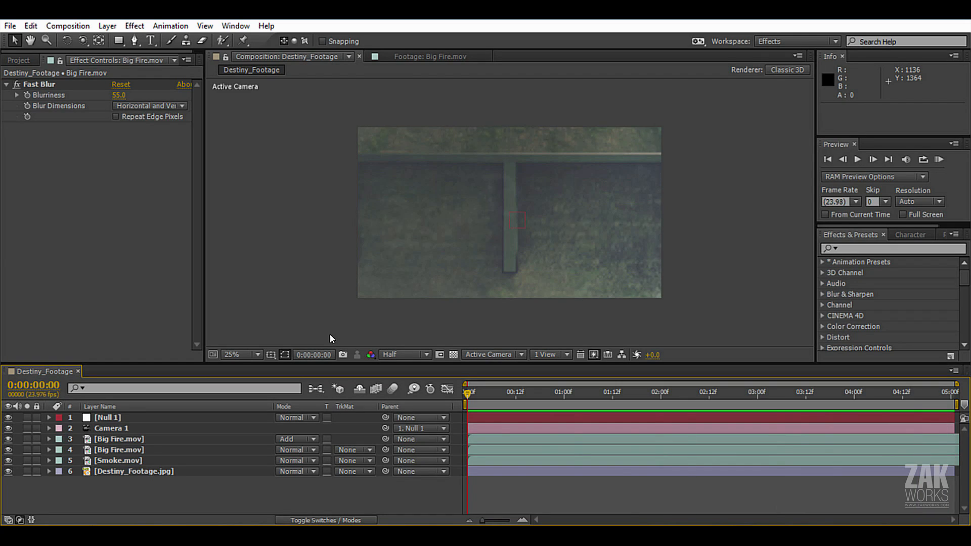
{"action": "left_click_drag", "start_coordinate": [612, 395], "coordinate": [817, 394]}
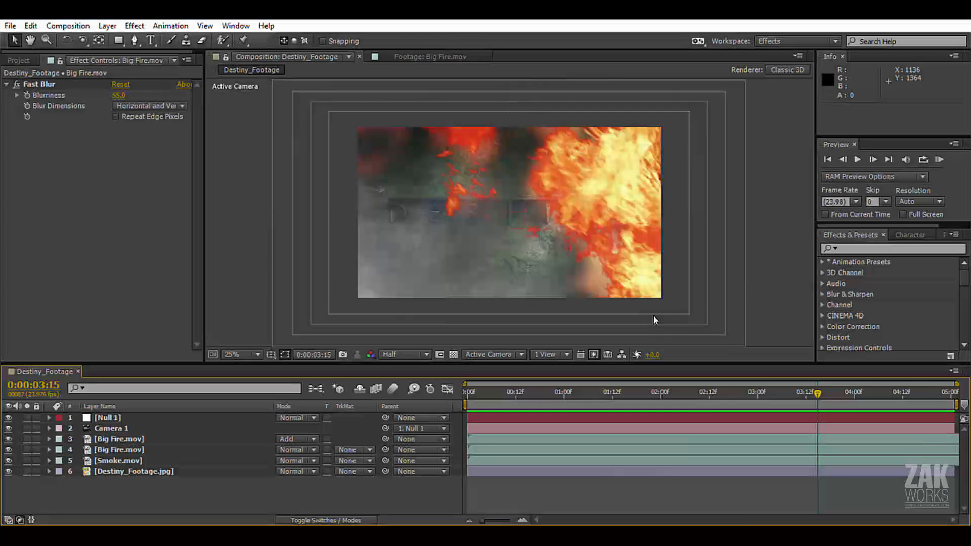
Set the blending mode of the sharp Big Fire.mov layer to Screen and check the composition up to 0:00:04:08.
{"action": "left_click", "coordinate": [119, 449]}
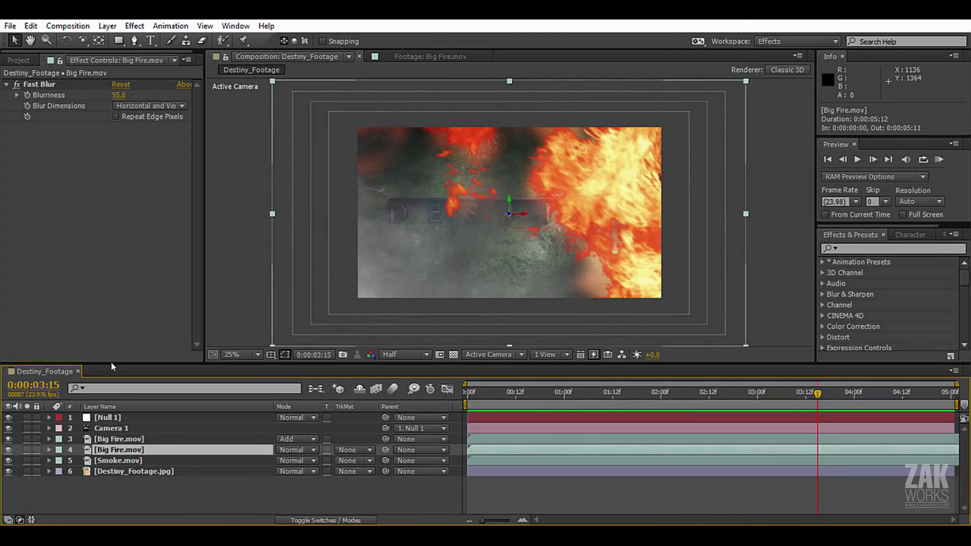
{"action": "left_click", "coordinate": [9, 449]}
{"action": "left_click", "coordinate": [8, 449]}
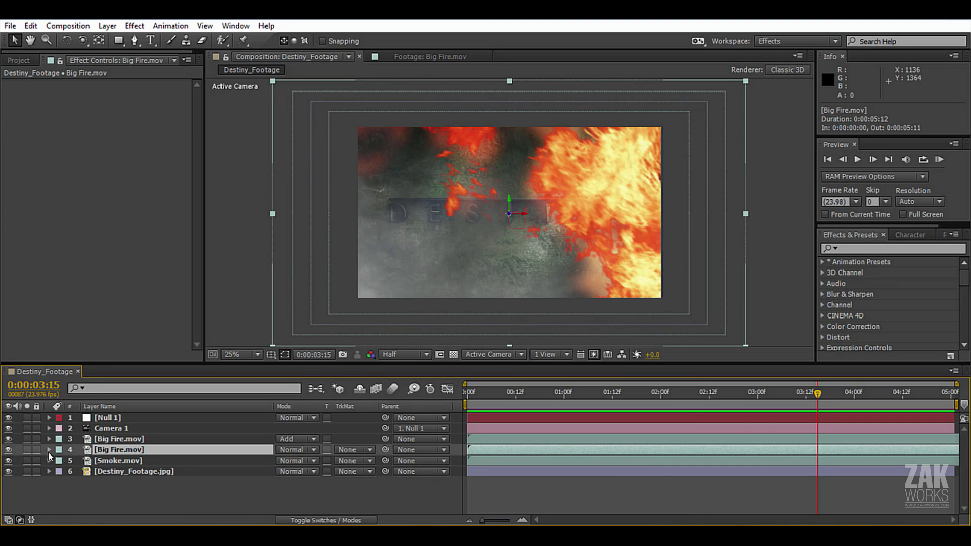
{"action": "left_click", "coordinate": [314, 450]}
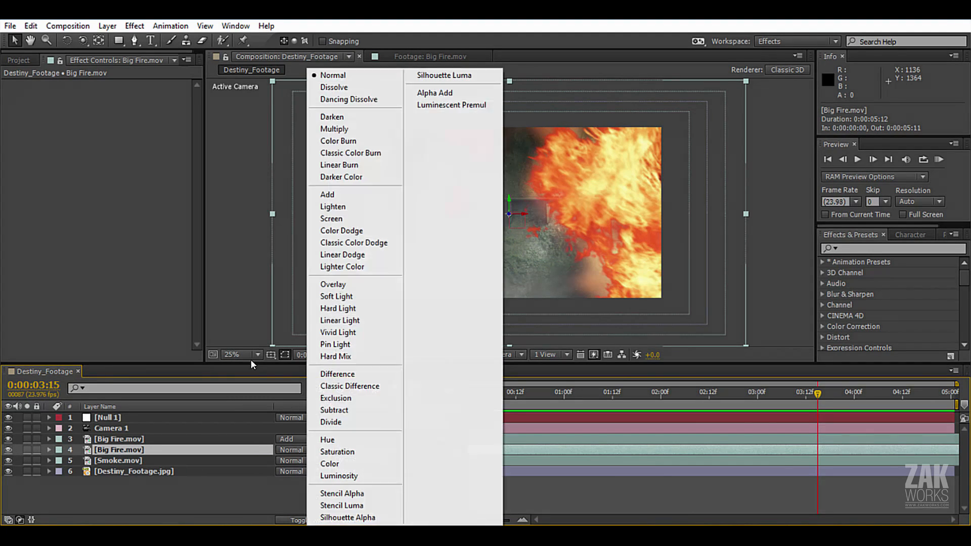
{"action": "left_click", "coordinate": [352, 219]}
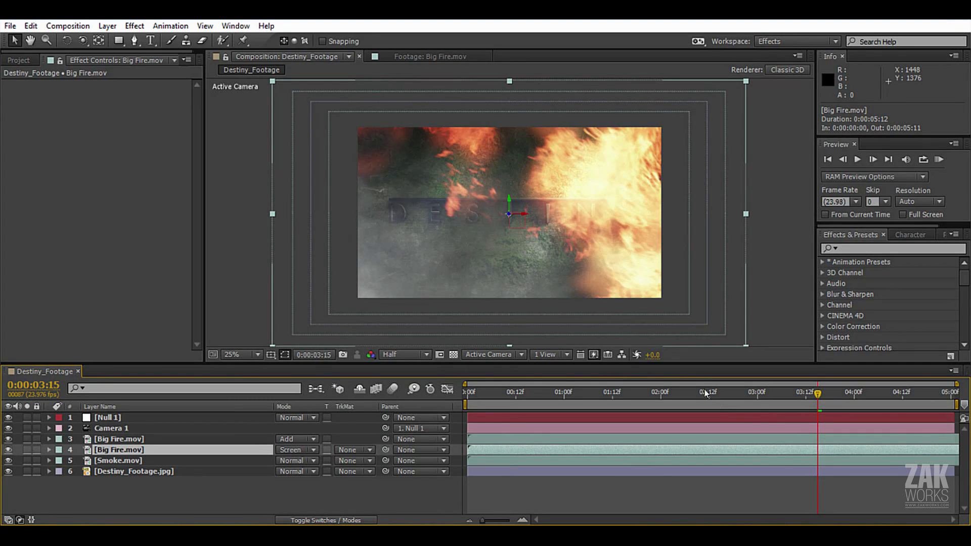
{"action": "left_click_drag", "start_coordinate": [794, 396], "coordinate": [886, 401]}
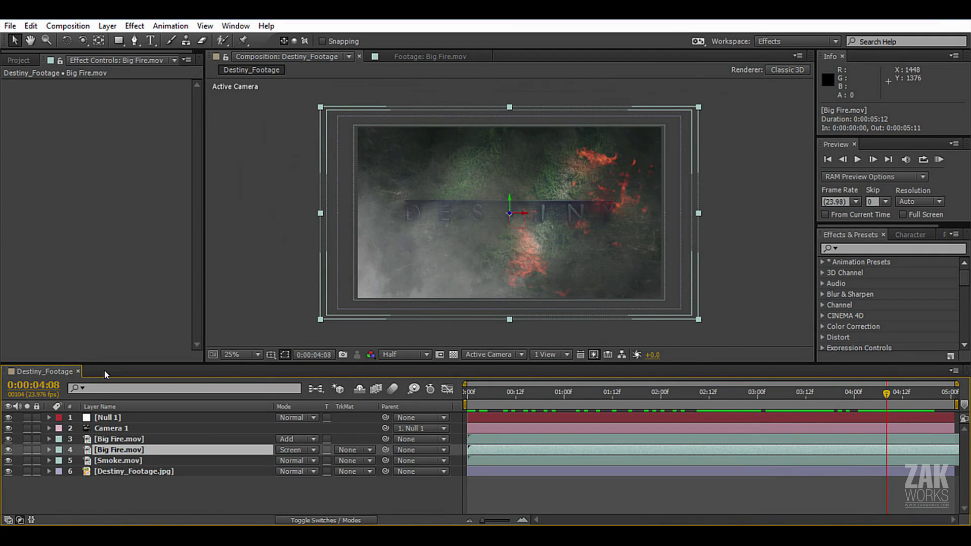
Flip the Smoke.mov layer horizontally and scrub through the animation to 0:00:03:22 to check the smoke.
{"action": "left_click", "coordinate": [132, 460]}
{"action": "right_click", "coordinate": [121, 465]}
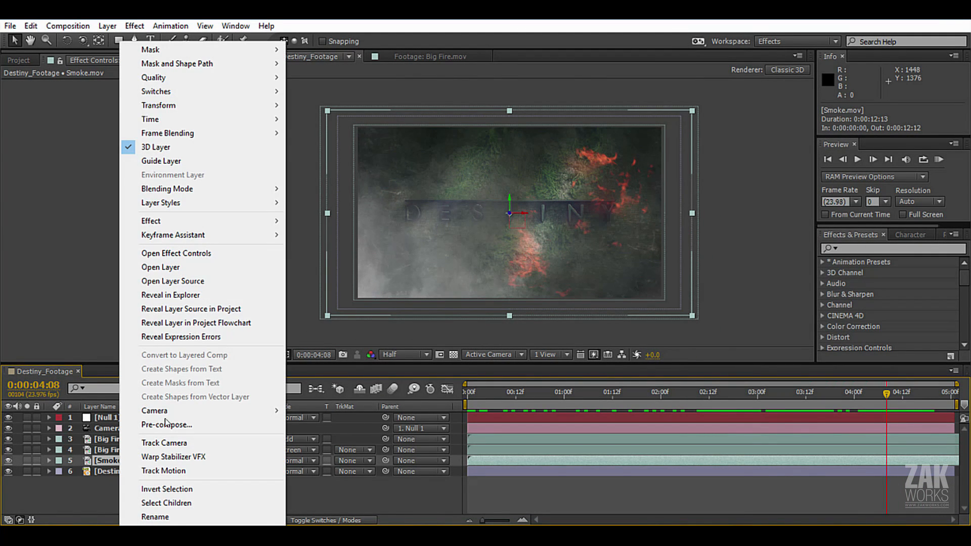
{"action": "mouse_move", "coordinate": [263, 105]}
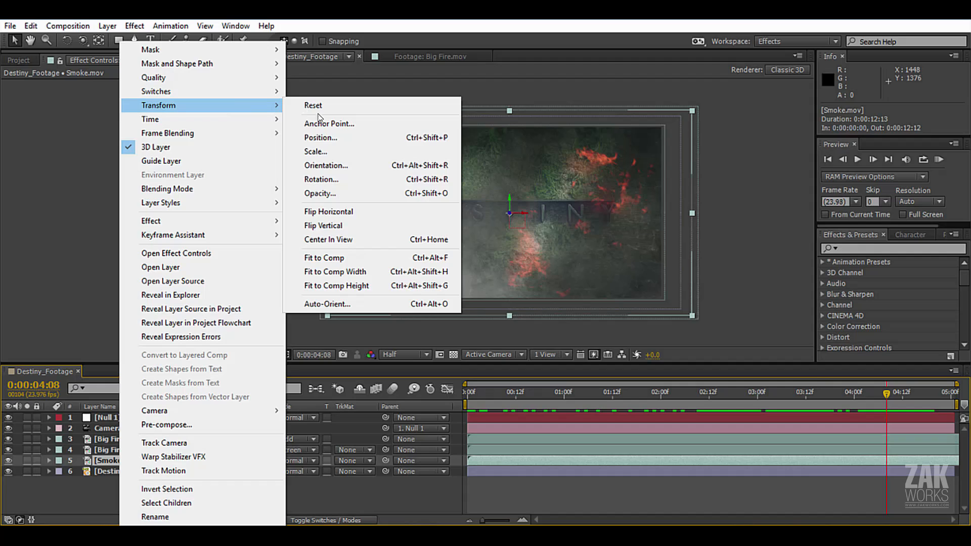
{"action": "left_click", "coordinate": [352, 213]}
{"action": "left_click_drag", "start_coordinate": [678, 395], "coordinate": [473, 403]}
{"action": "left_click_drag", "start_coordinate": [541, 399], "coordinate": [846, 394]}
Add an adjustment layer above Null 1 and rename it Color Correction.
{"action": "left_click", "coordinate": [129, 419]}
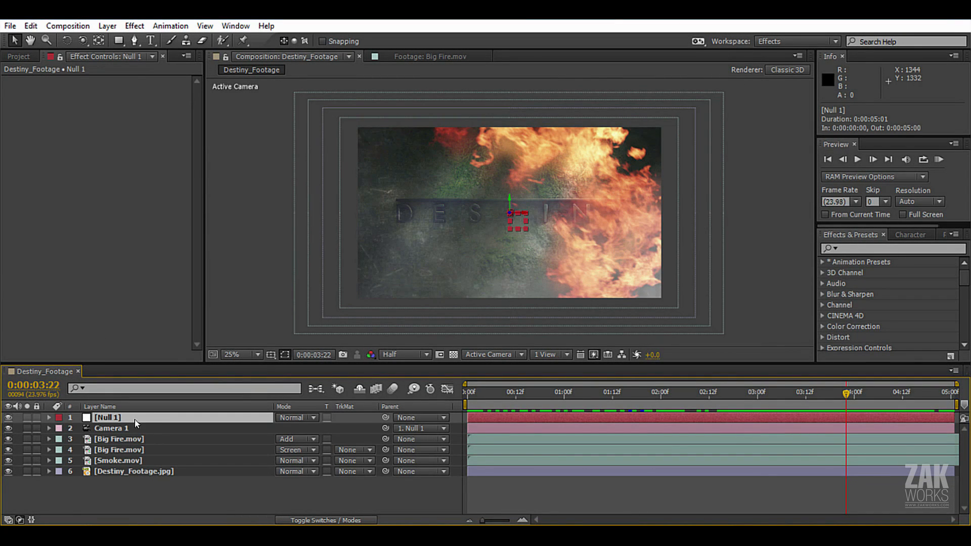
{"action": "left_click", "coordinate": [107, 26]}
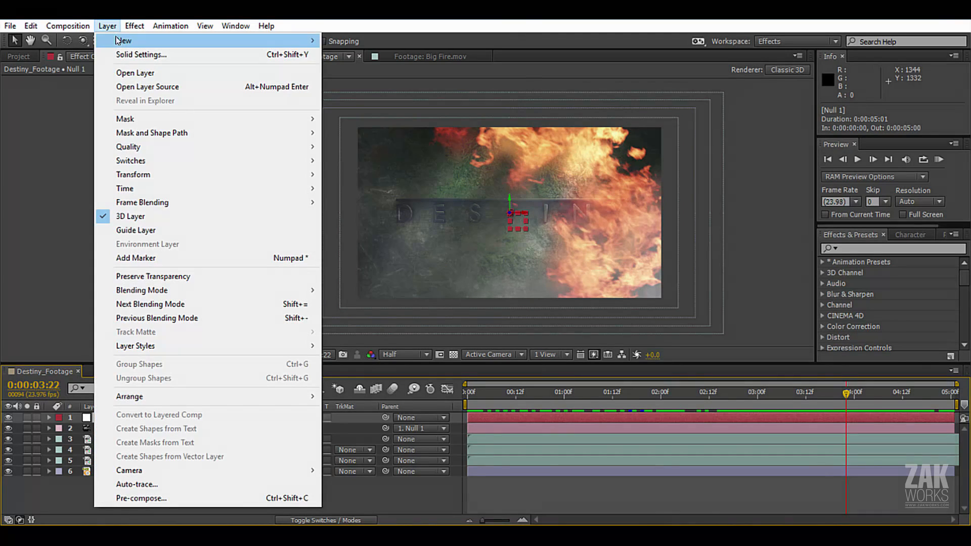
{"action": "mouse_move", "coordinate": [131, 37]}
{"action": "left_click", "coordinate": [395, 123]}
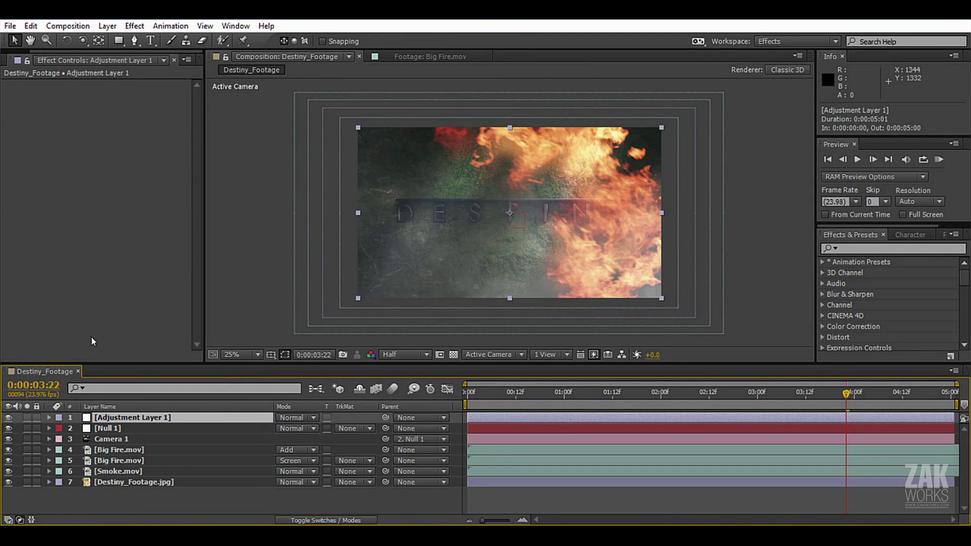
{"action": "key", "text": "Return"}
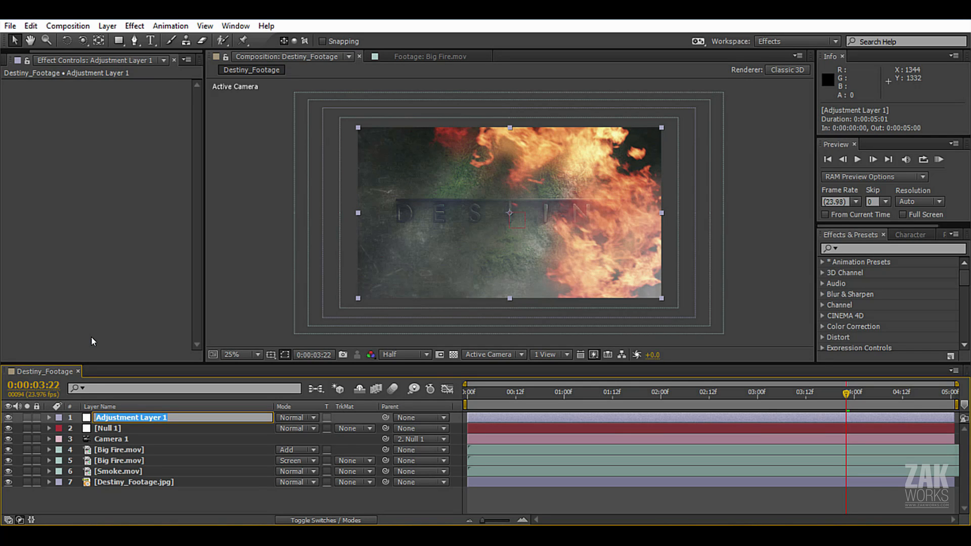
{"action": "type", "text": "Color Co"}
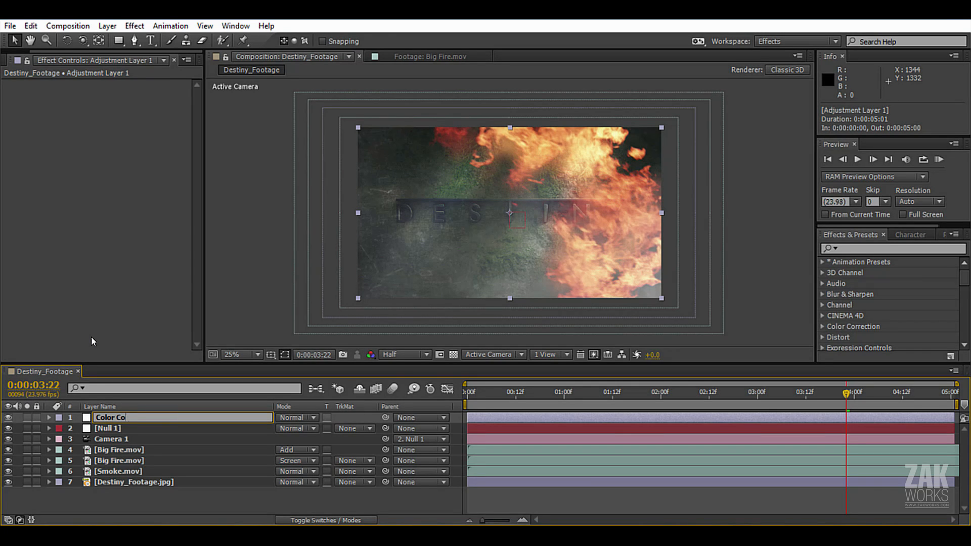
{"action": "type", "text": "rrection"}
{"action": "key", "text": "Return"}
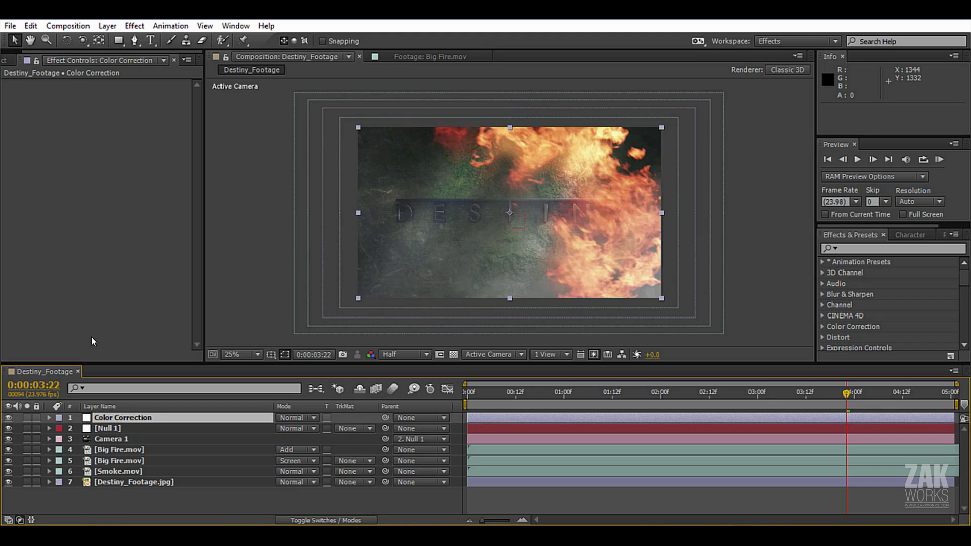
Apply Curves to the Color Correction layer and shape the RGB curve into a gentle S that darkens the shadows.
{"action": "left_click", "coordinate": [134, 26]}
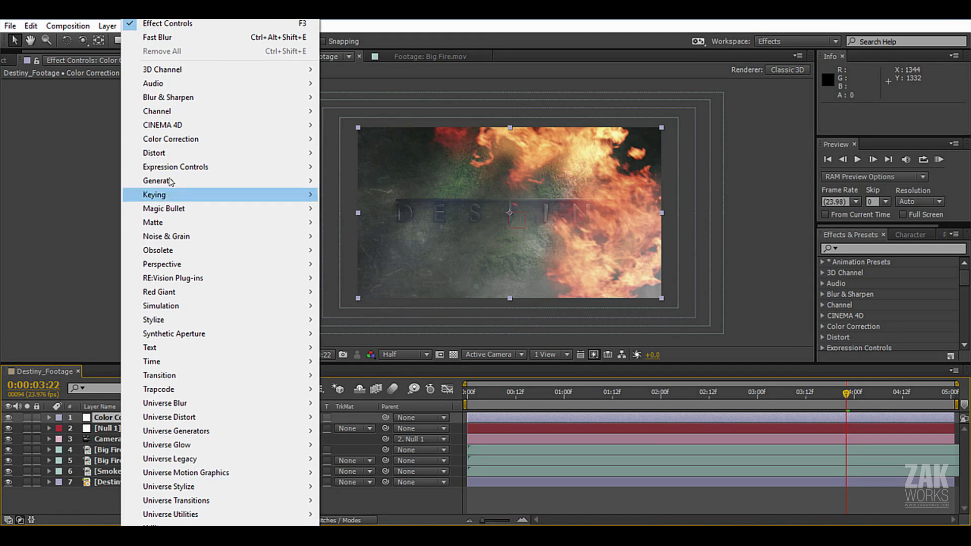
{"action": "mouse_move", "coordinate": [170, 138]}
{"action": "left_click", "coordinate": [349, 347]}
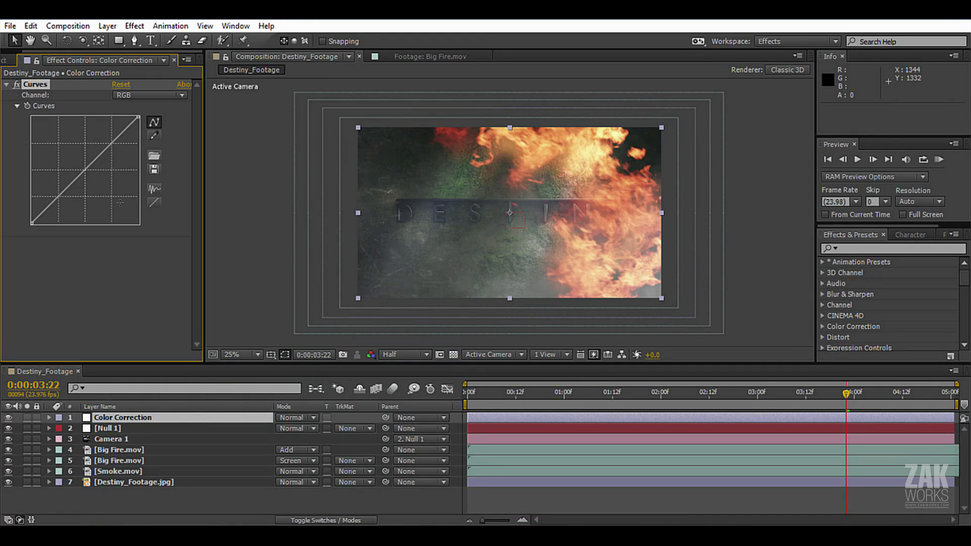
{"action": "left_click_drag", "start_coordinate": [63, 191], "coordinate": [65, 204]}
{"action": "left_click_drag", "start_coordinate": [114, 147], "coordinate": [98, 162]}
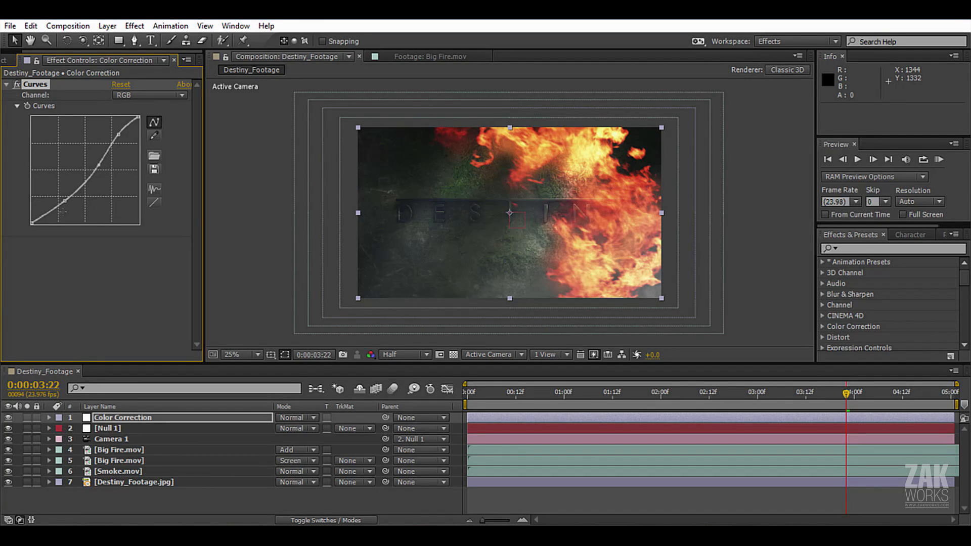
{"action": "left_click_drag", "start_coordinate": [64, 201], "coordinate": [64, 198]}
{"action": "left_click_drag", "start_coordinate": [100, 166], "coordinate": [97, 160]}
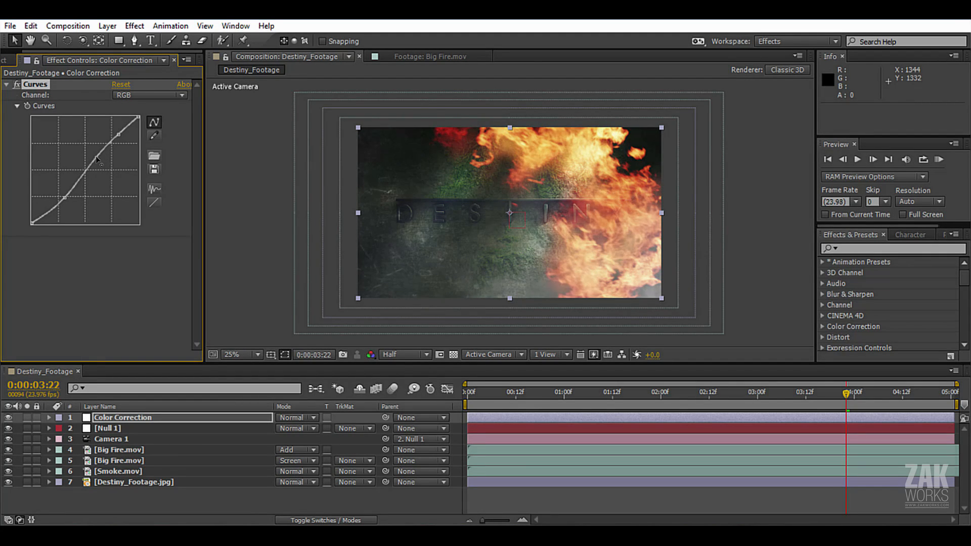
Lower the highlight end point of the Blue channel curve to warm the image.
{"action": "left_click", "coordinate": [127, 96]}
{"action": "left_click", "coordinate": [151, 149]}
{"action": "left_click_drag", "start_coordinate": [139, 117], "coordinate": [153, 139]}
Raise the upper midtones of the Red channel curve and add a second point in its lower midtones.
{"action": "left_click", "coordinate": [144, 95]}
{"action": "left_click", "coordinate": [147, 118]}
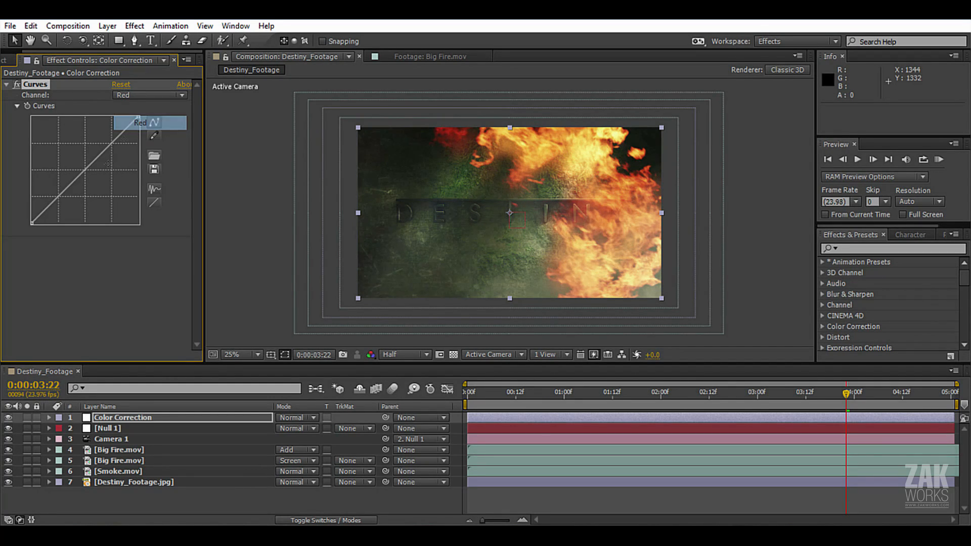
{"action": "left_click_drag", "start_coordinate": [94, 163], "coordinate": [94, 150]}
{"action": "left_click_drag", "start_coordinate": [65, 186], "coordinate": [64, 186]}
Pull the midtones and shadows of the Green channel curve slightly down with two points.
{"action": "left_click", "coordinate": [152, 95]}
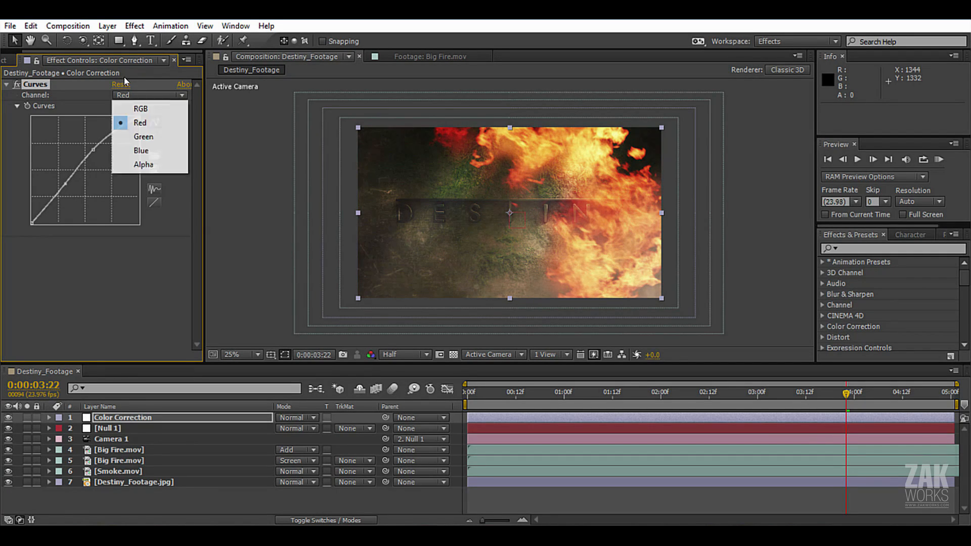
{"action": "left_click", "coordinate": [144, 137]}
{"action": "left_click_drag", "start_coordinate": [87, 169], "coordinate": [95, 167]}
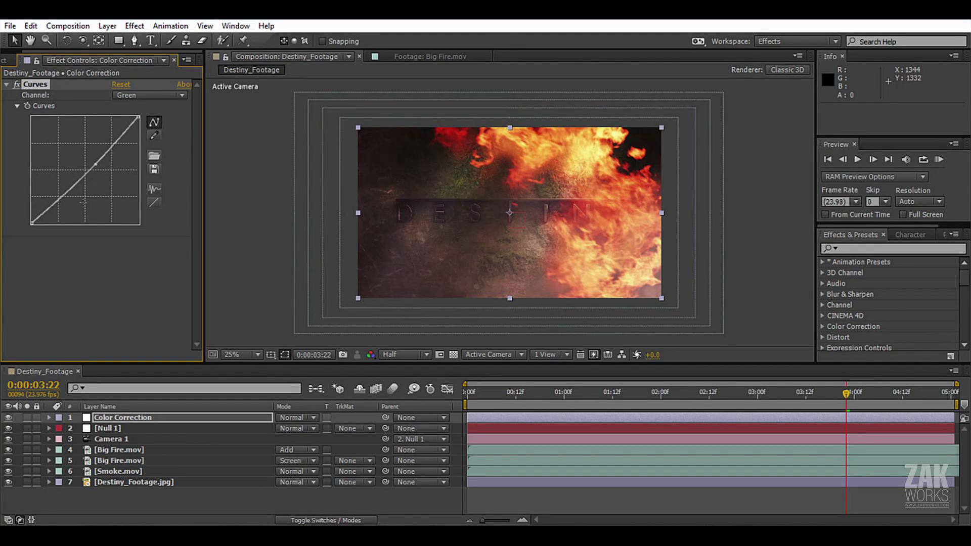
{"action": "left_click_drag", "start_coordinate": [61, 194], "coordinate": [69, 194]}
Apply the Tint effect to the Color Correction layer and set Amount to Tint to 25%.
{"action": "left_click", "coordinate": [134, 25]}
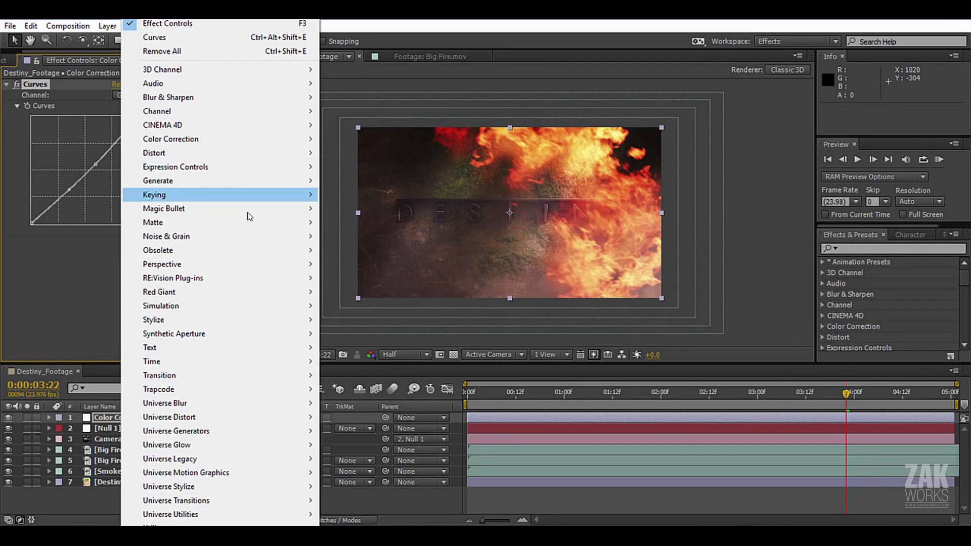
{"action": "mouse_move", "coordinate": [172, 139]}
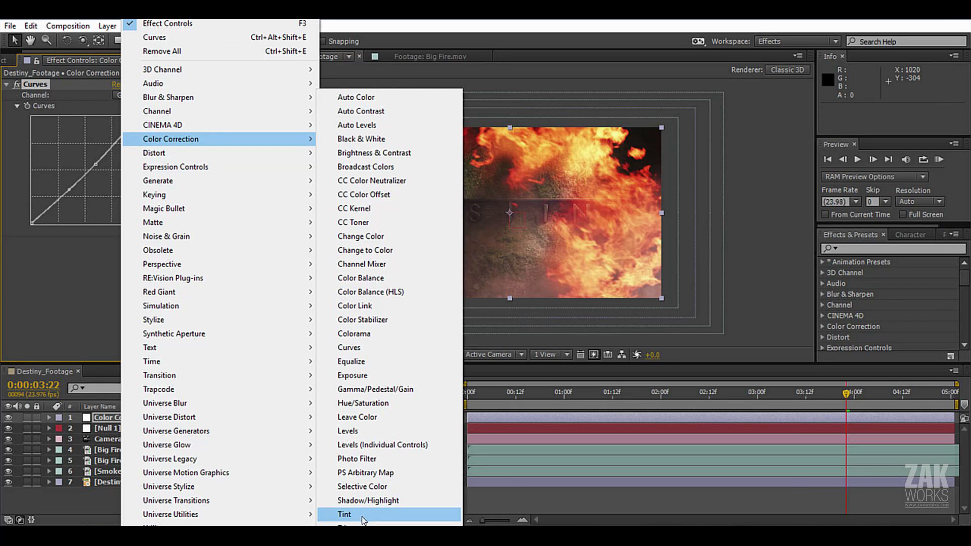
{"action": "left_click", "coordinate": [344, 514]}
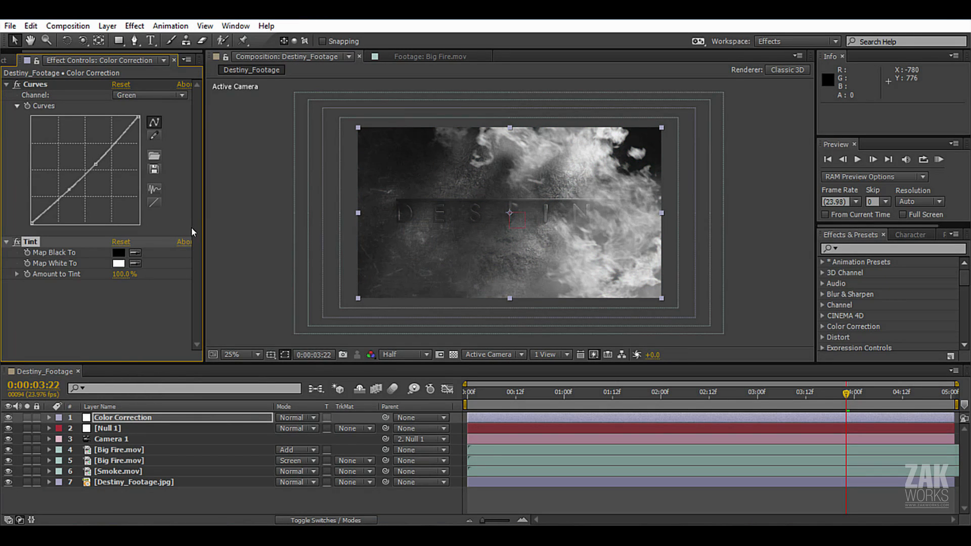
{"action": "left_click", "coordinate": [122, 276]}
{"action": "key", "text": "Return"}
Examine the title frame closely with the Tint effect switched off and on, leaving the effect enabled.
{"action": "key", "text": "period"}
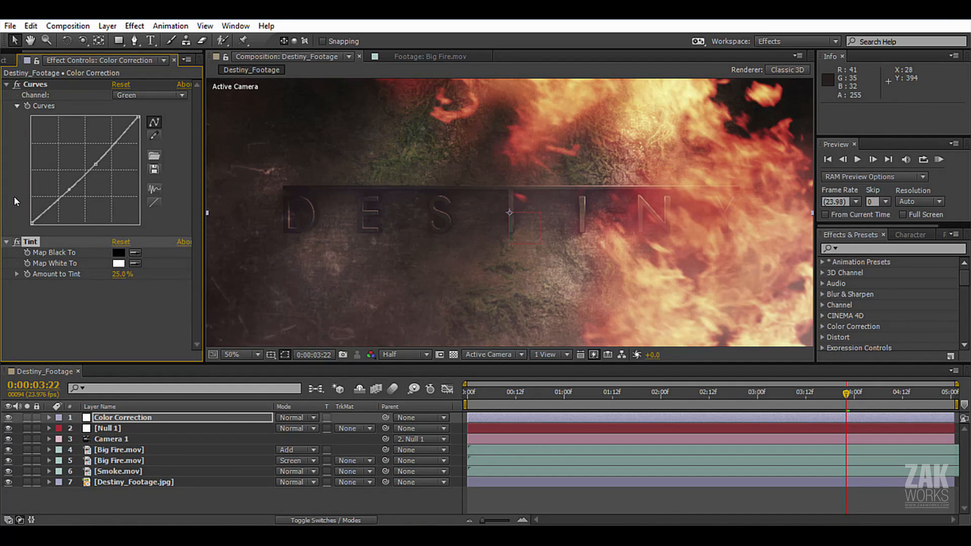
{"action": "left_click", "coordinate": [17, 242]}
{"action": "left_click", "coordinate": [17, 242]}
{"action": "left_click", "coordinate": [17, 243]}
{"action": "left_click", "coordinate": [17, 242]}
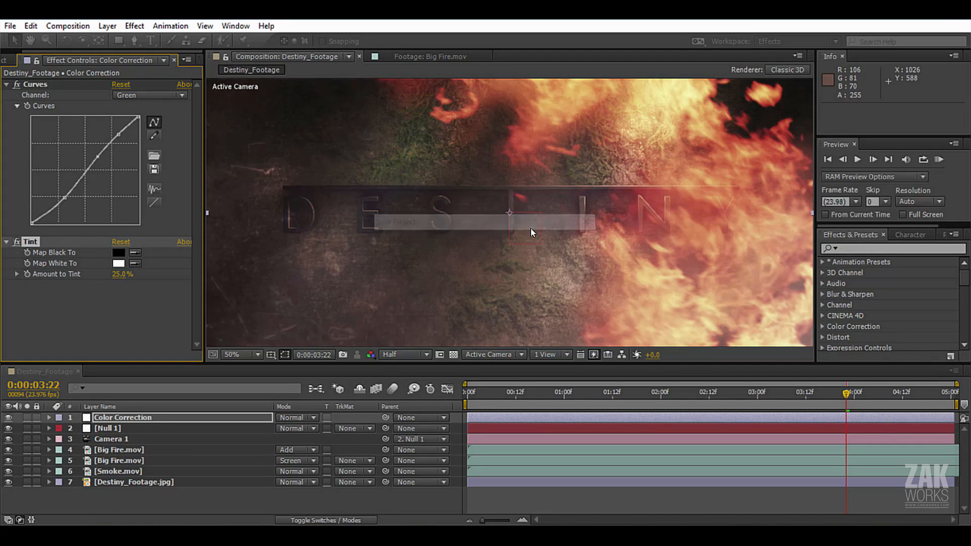
{"action": "key", "text": "comma"}
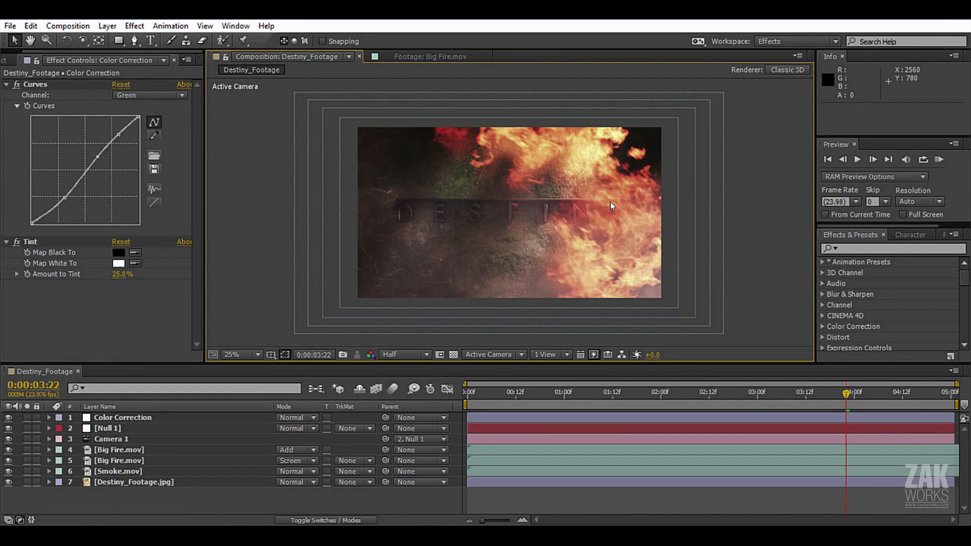
RAM-preview the color-corrected composition, and inspect the fire and smoke layers at 0:00:03:12.
{"action": "key", "text": "KP_0"}
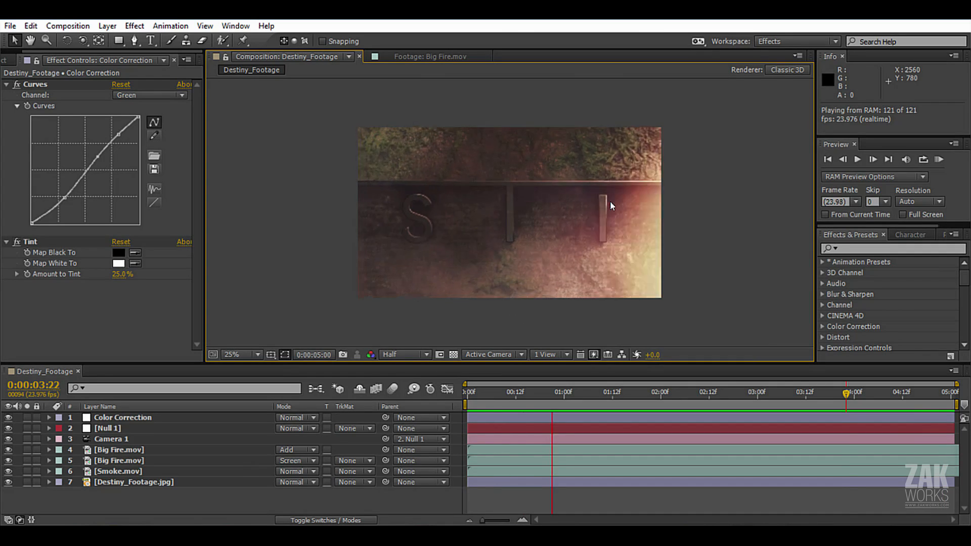
{"action": "key", "text": "space"}
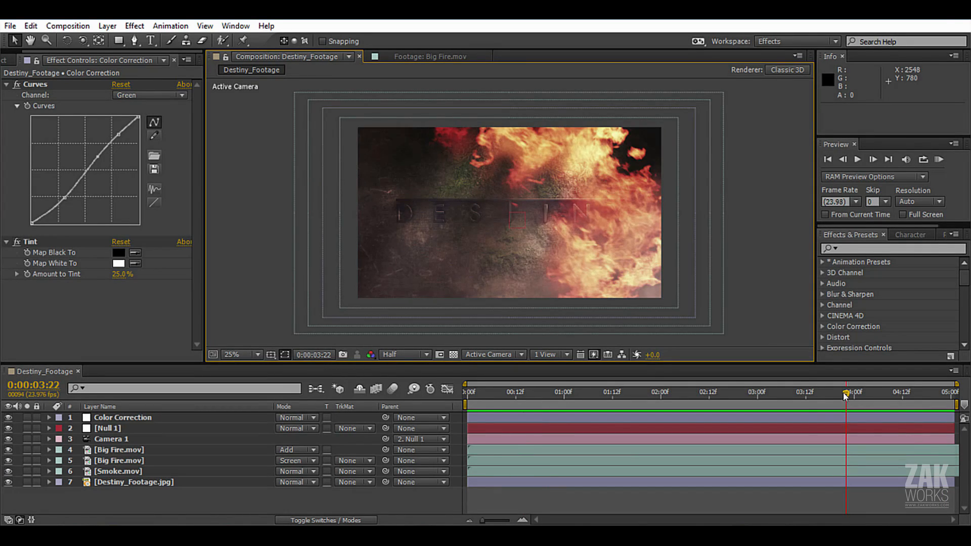
{"action": "left_click_drag", "start_coordinate": [845, 396], "coordinate": [802, 409]}
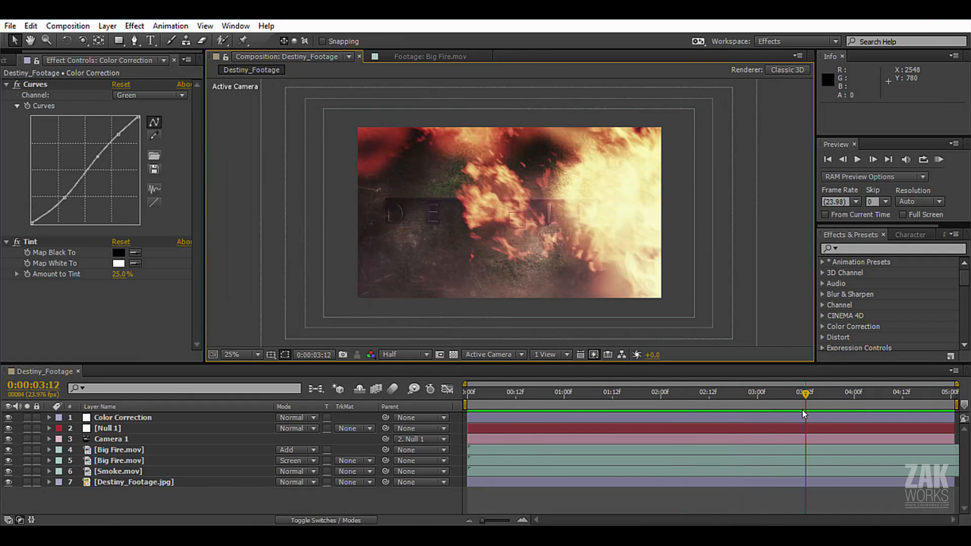
{"action": "left_click", "coordinate": [161, 450]}
{"action": "left_click", "coordinate": [147, 471]}
{"action": "left_click", "coordinate": [141, 450]}
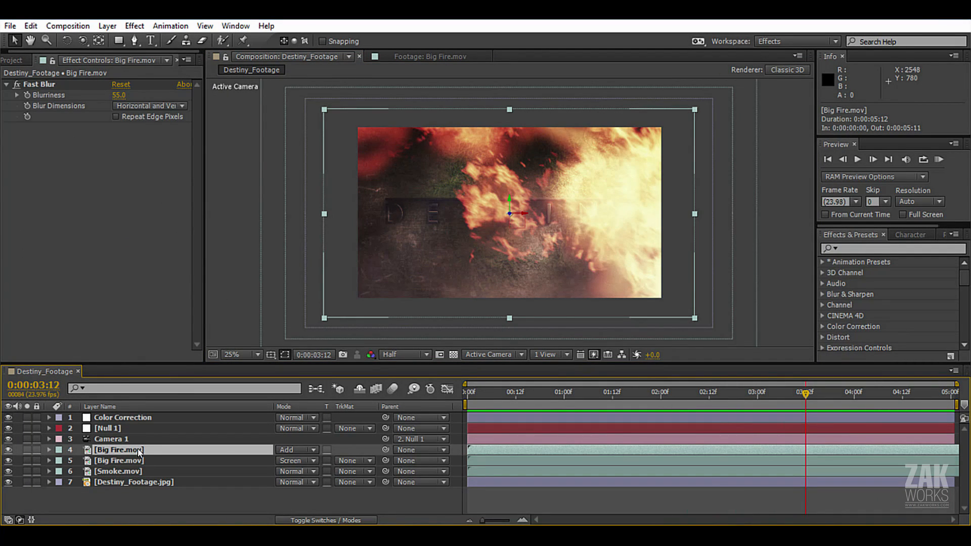
Check the frame rate in the Destiny_Footage composition settings.
{"action": "left_click", "coordinate": [21, 60]}
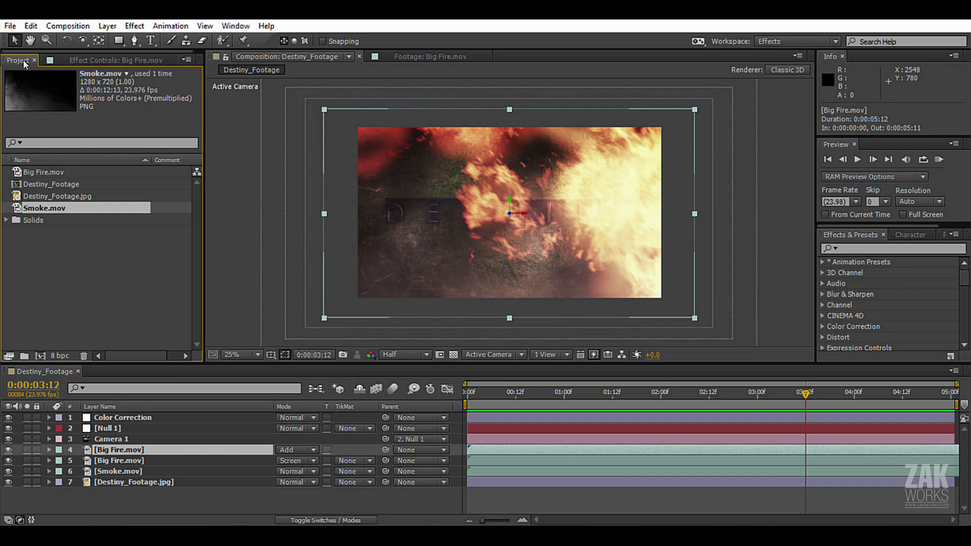
{"action": "left_click", "coordinate": [59, 27]}
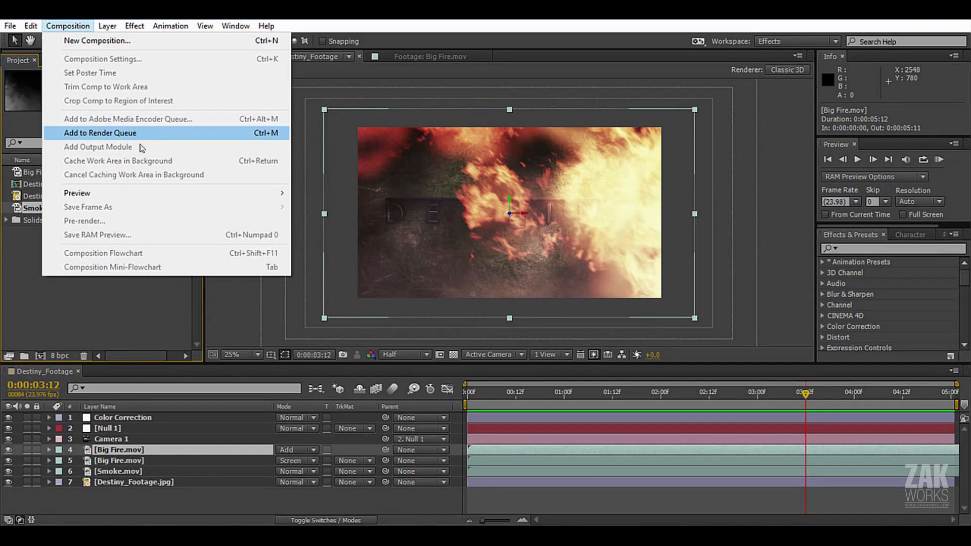
{"action": "left_click", "coordinate": [302, 161]}
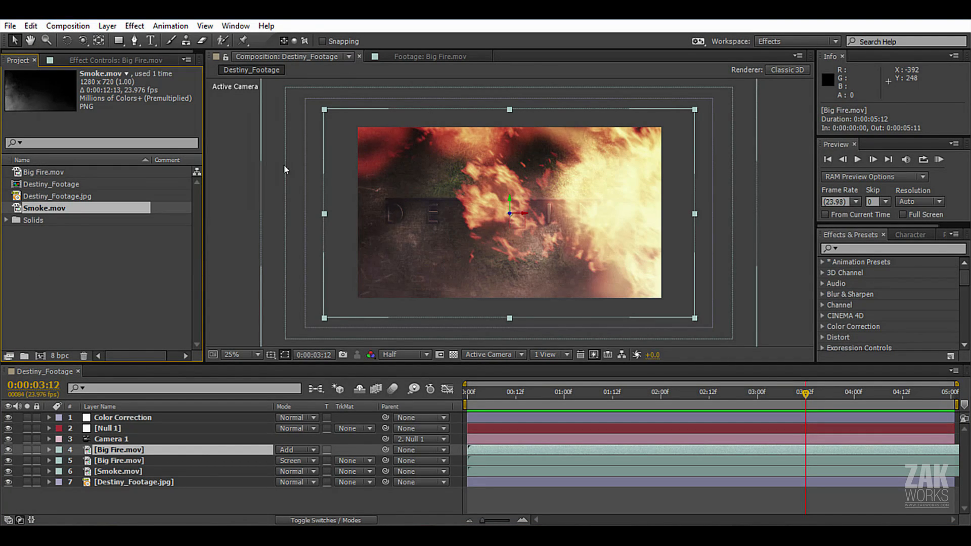
{"action": "left_click", "coordinate": [283, 165]}
{"action": "left_click", "coordinate": [65, 26]}
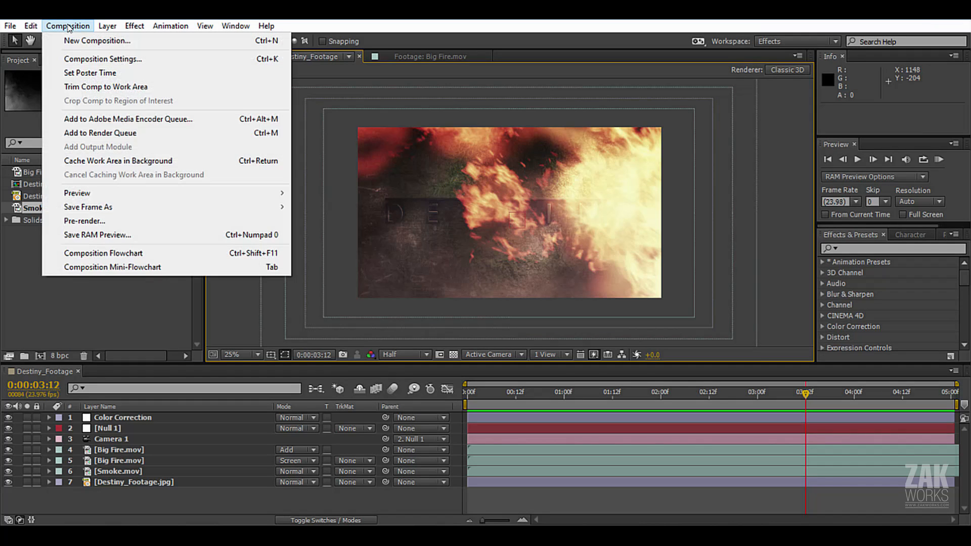
{"action": "left_click", "coordinate": [121, 60]}
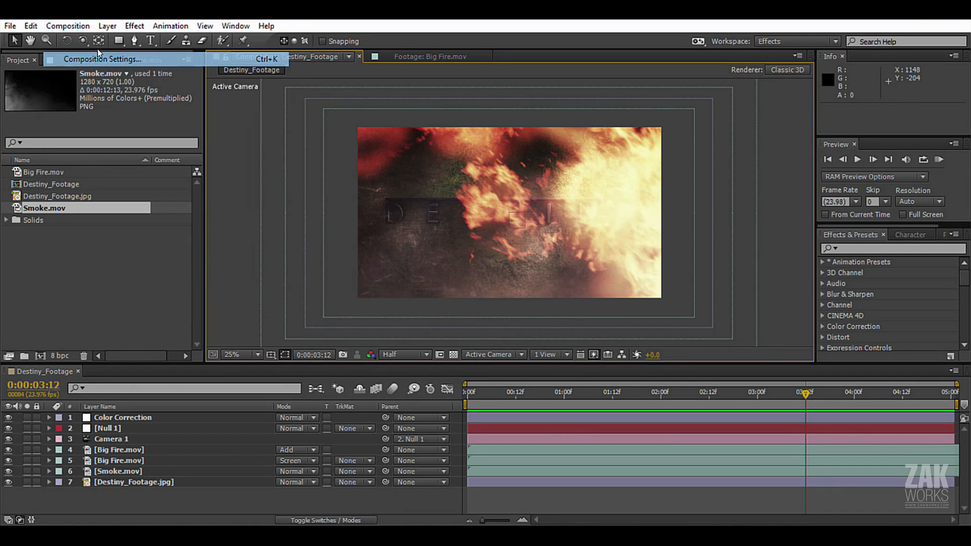
{"action": "left_click_drag", "start_coordinate": [355, 76], "coordinate": [344, 61]}
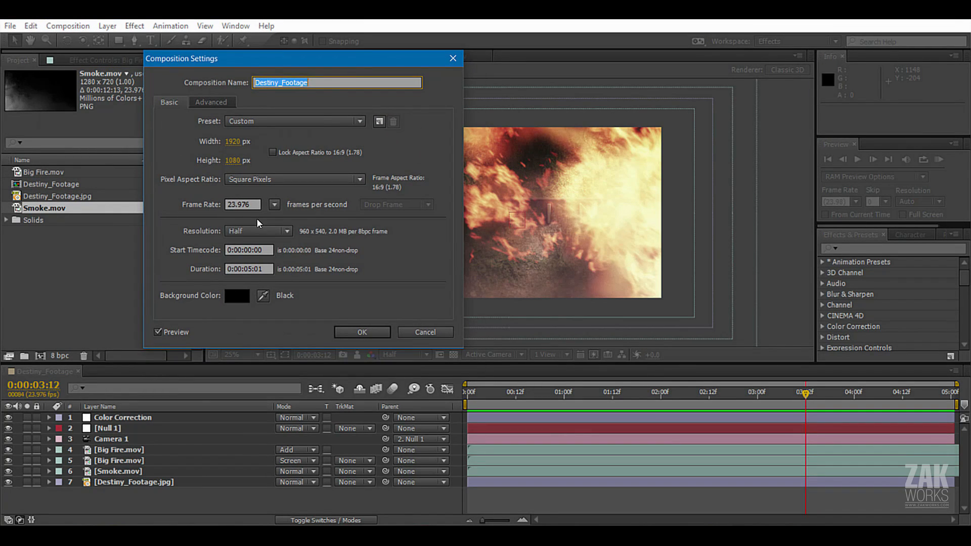
{"action": "left_click_drag", "start_coordinate": [257, 203], "coordinate": [217, 201]}
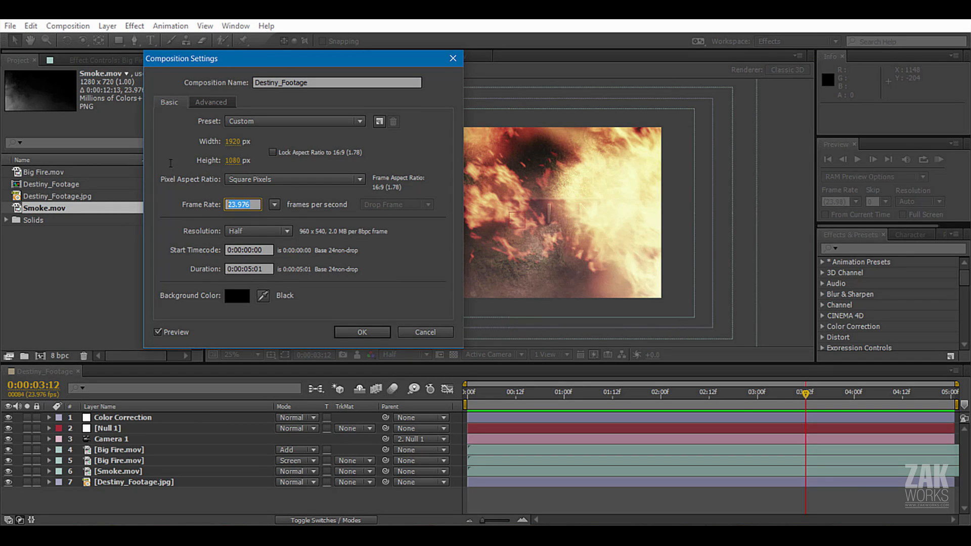
{"action": "left_click", "coordinate": [360, 334]}
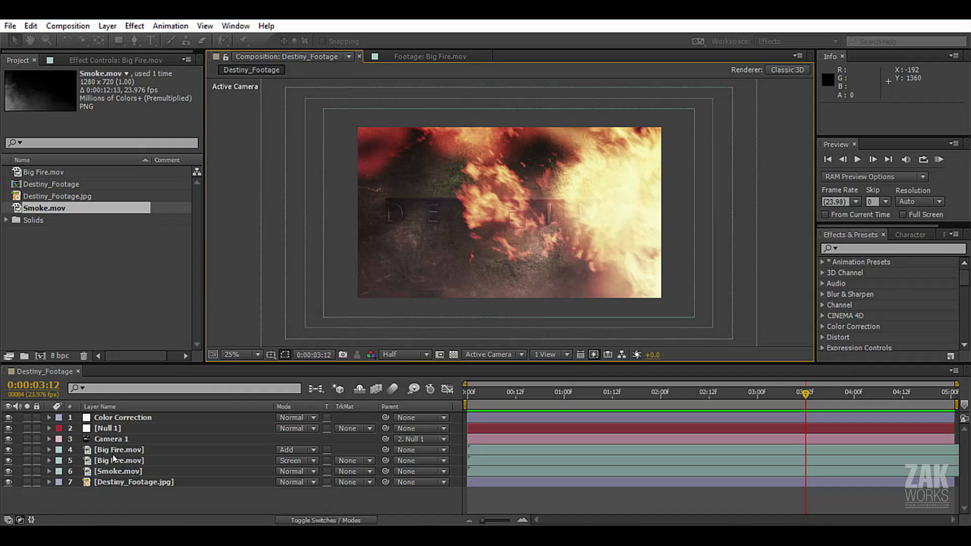
Compare the frame rates of the Big Fire.mov and Smoke.mov source footage in the project.
{"action": "left_click", "coordinate": [40, 173]}
{"action": "left_click", "coordinate": [45, 207]}
{"action": "left_click", "coordinate": [36, 173]}
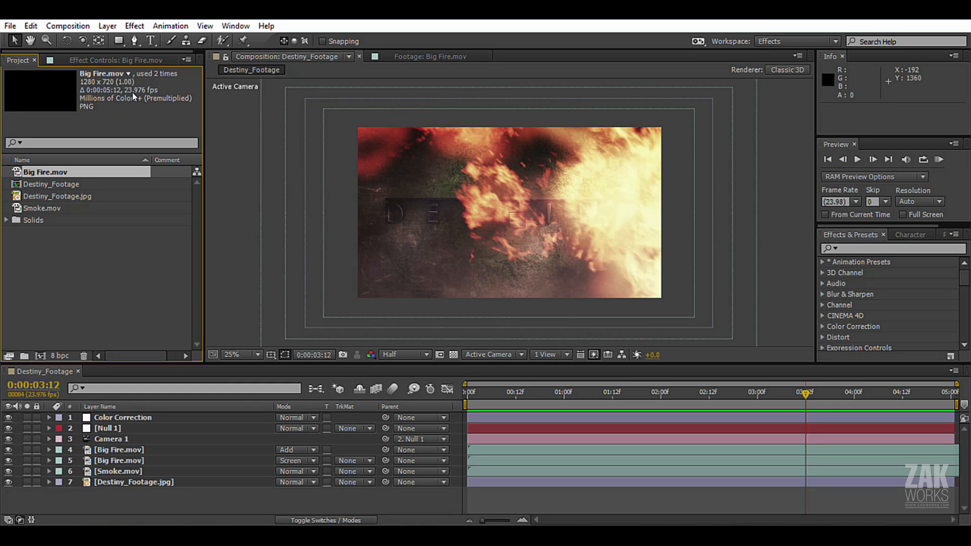
{"action": "left_click", "coordinate": [51, 208]}
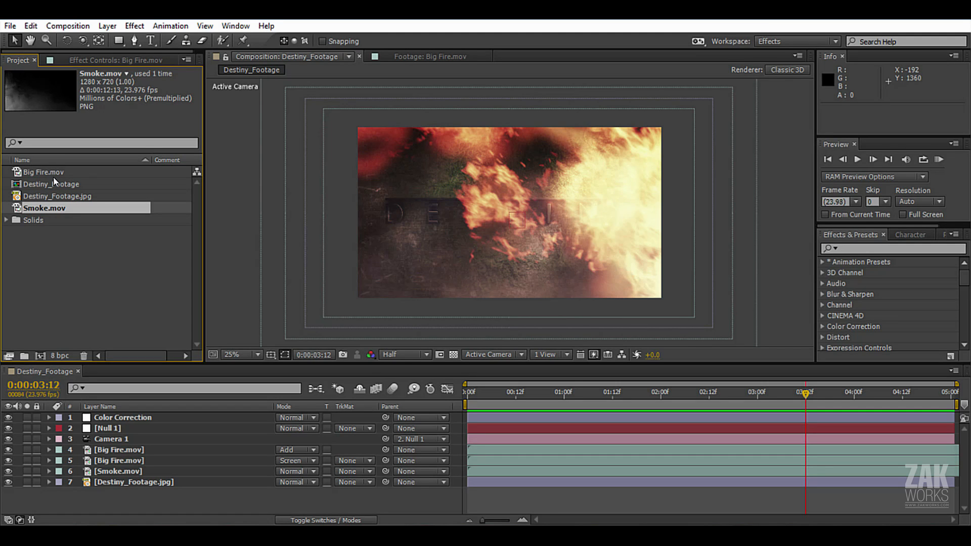
Recheck the composition's frame rate against the footage and keep its settings.
{"action": "left_click", "coordinate": [68, 26]}
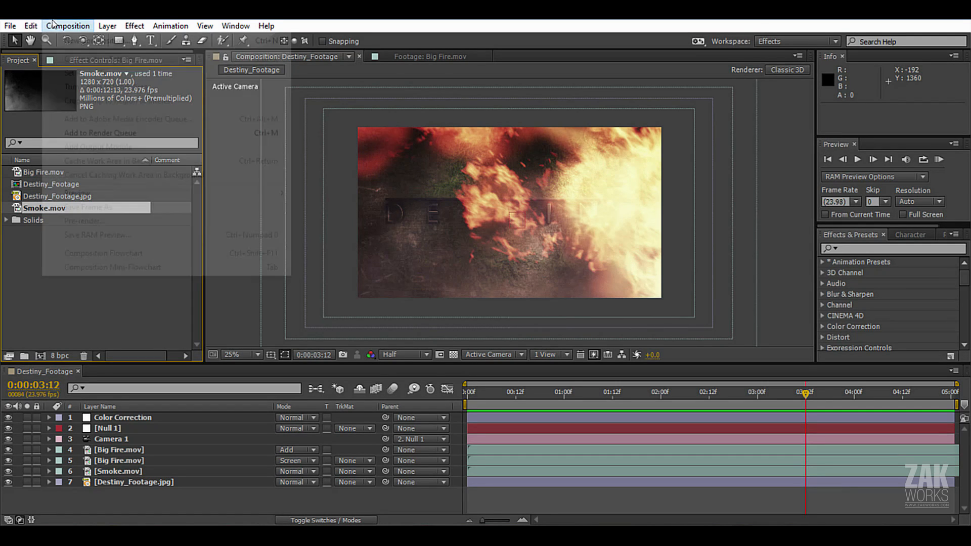
{"action": "key", "text": "Escape"}
{"action": "left_click", "coordinate": [237, 146]}
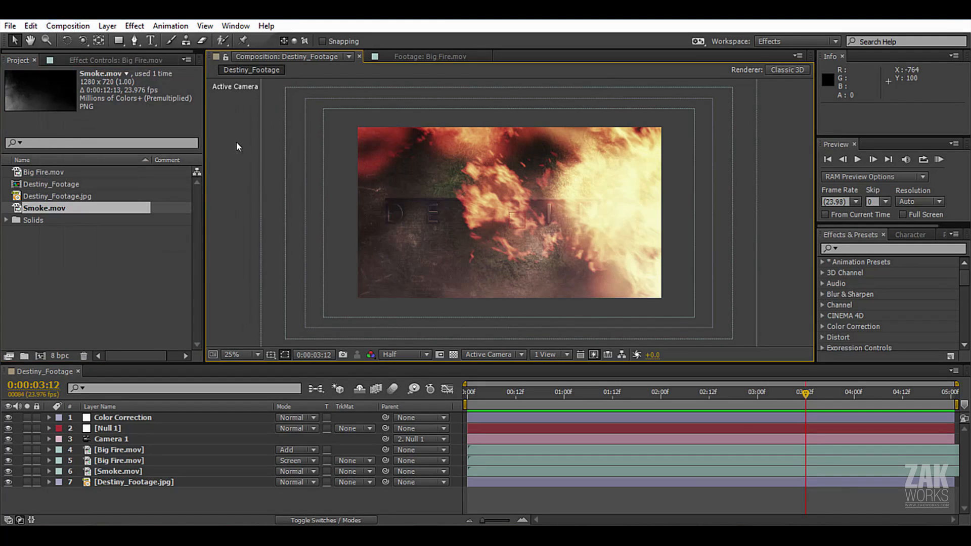
{"action": "left_click", "coordinate": [68, 25]}
{"action": "left_click", "coordinate": [91, 59]}
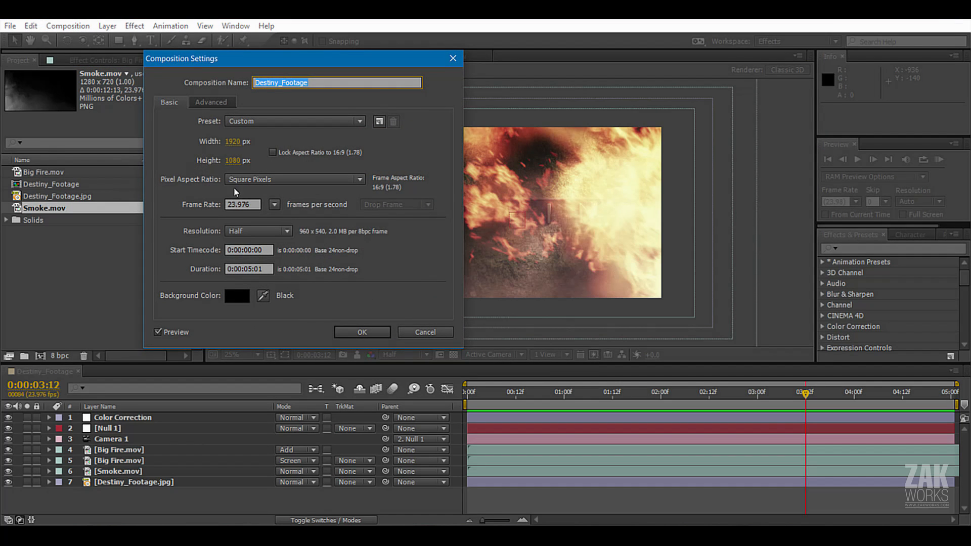
{"action": "left_click", "coordinate": [237, 204]}
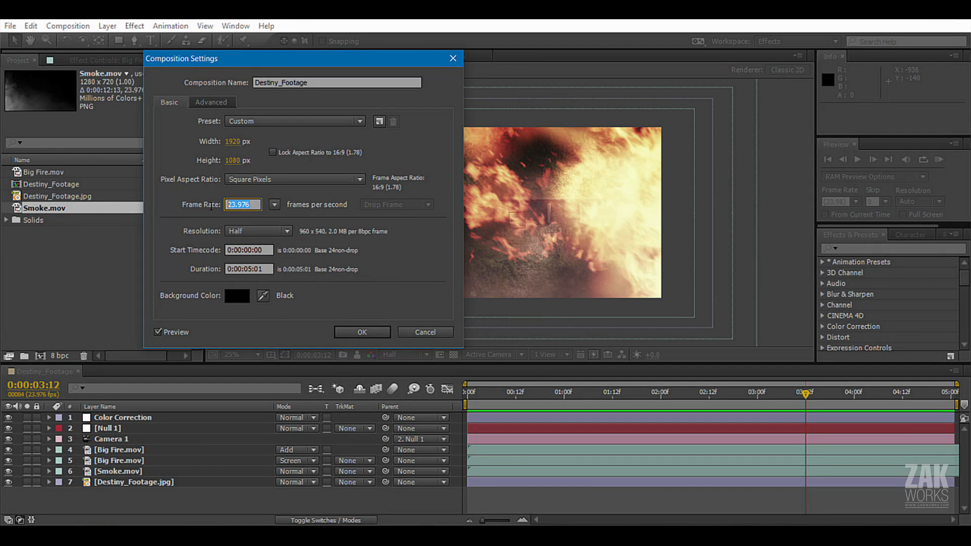
{"action": "left_click", "coordinate": [365, 332]}
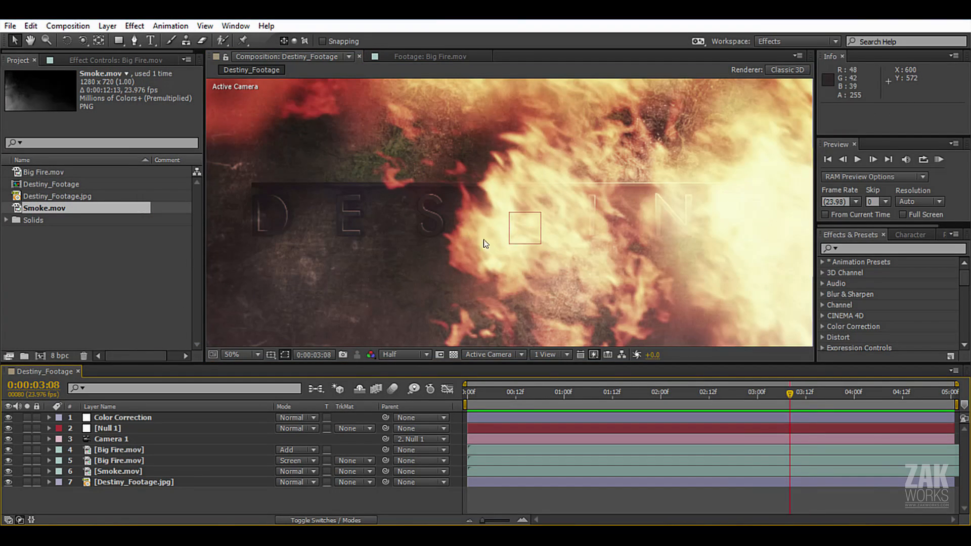
Create a new adjustment layer above all the others and rename it Final.
{"action": "left_click", "coordinate": [105, 25]}
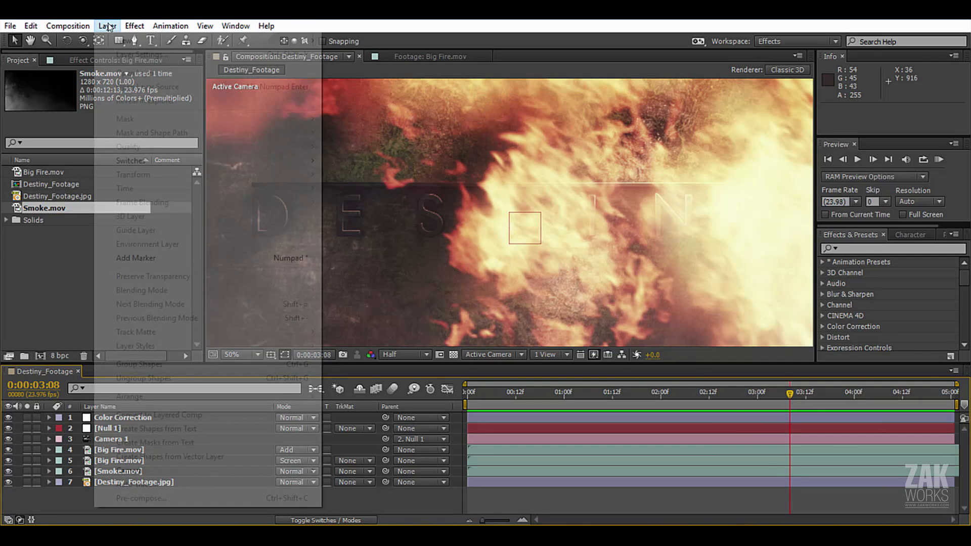
{"action": "mouse_move", "coordinate": [126, 40]}
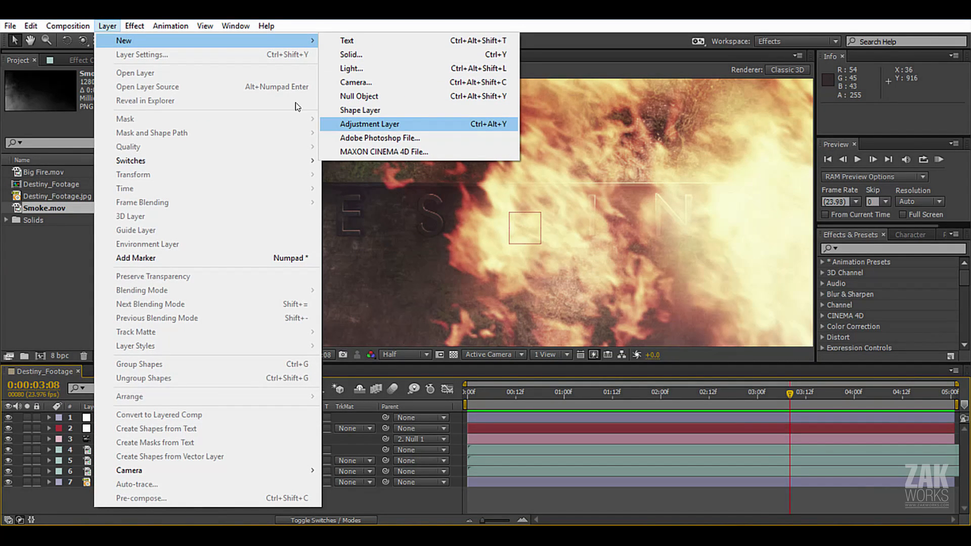
{"action": "left_click", "coordinate": [365, 124]}
{"action": "left_click", "coordinate": [133, 419]}
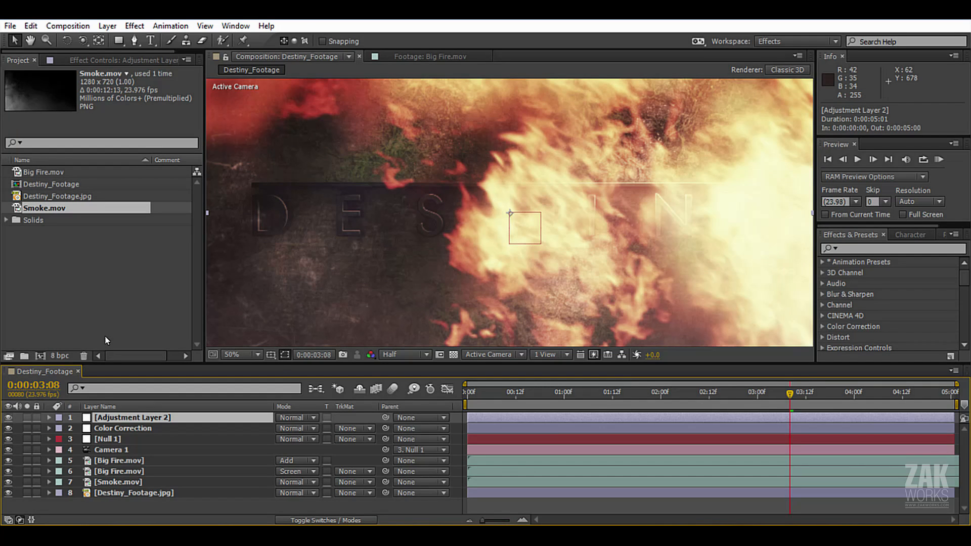
{"action": "key", "text": "Return"}
{"action": "key", "text": "BackSpace"}
{"action": "type", "text": "F"}
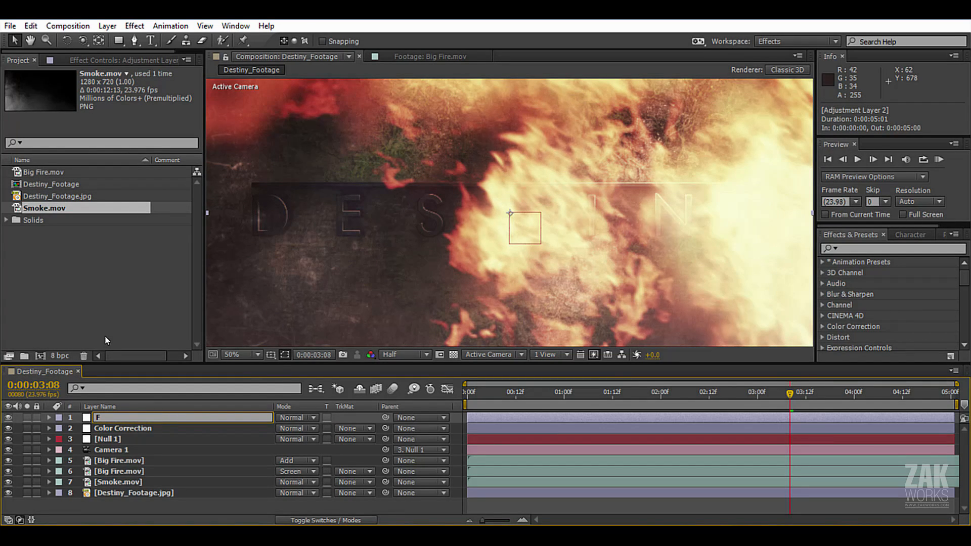
{"action": "type", "text": "inal"}
{"action": "key", "text": "Return"}
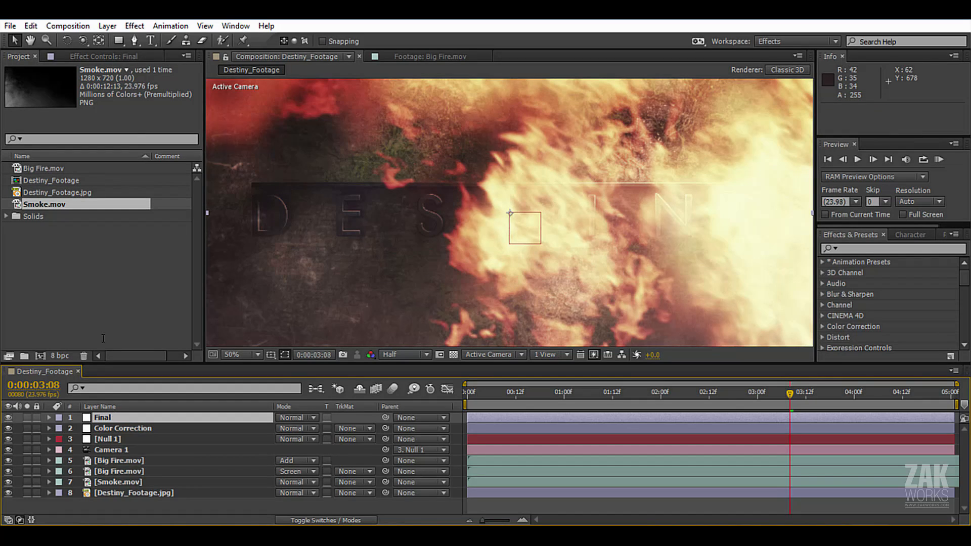
Apply the Add Grain effect to the Final layer and set its Viewing Mode to Final Output.
{"action": "left_click", "coordinate": [134, 26]}
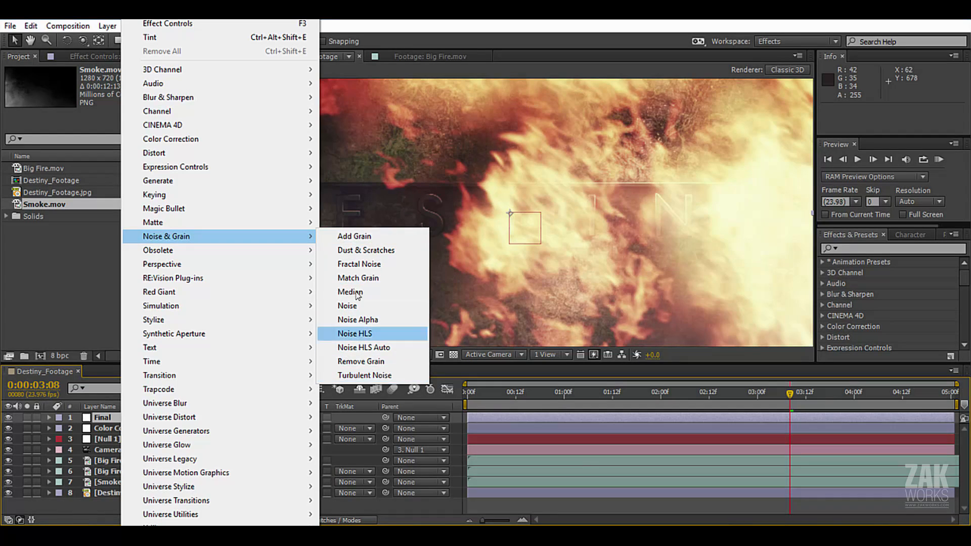
{"action": "left_click", "coordinate": [360, 237]}
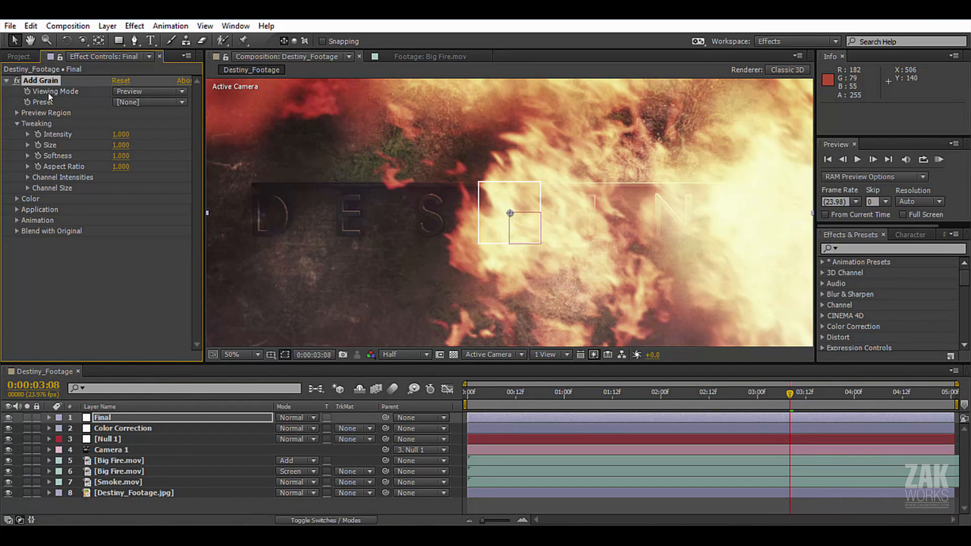
{"action": "left_click", "coordinate": [182, 91]}
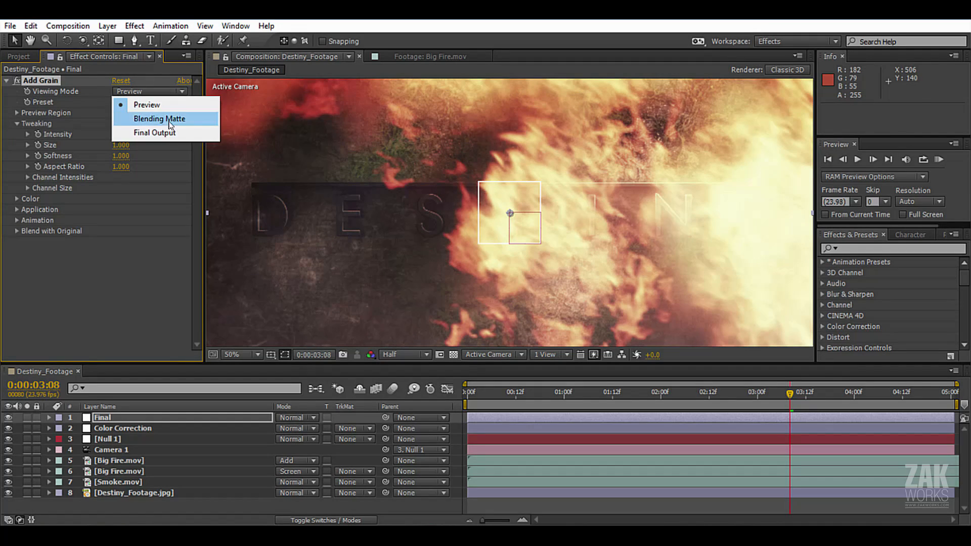
{"action": "left_click", "coordinate": [151, 133]}
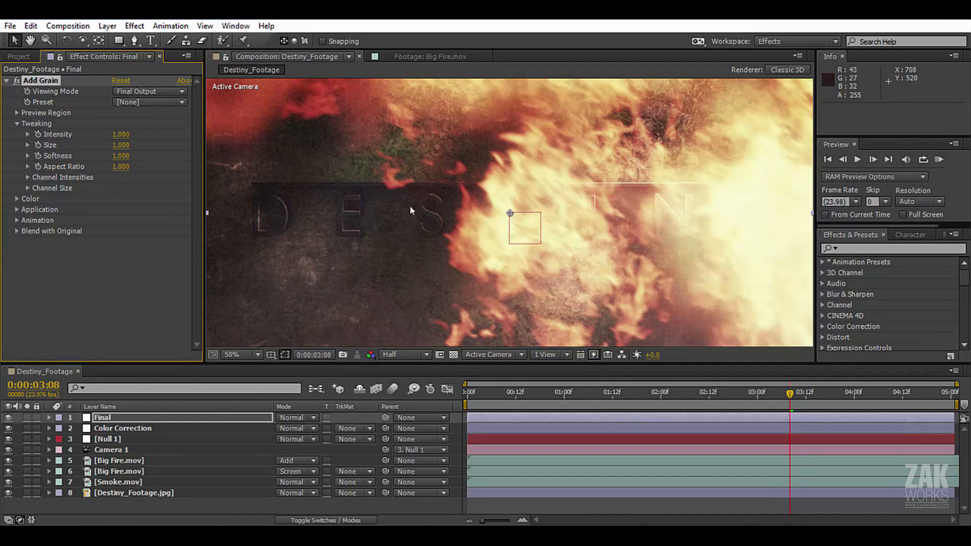
Inspect the grain over the title and fire, both up close and at full-frame view.
{"action": "left_click_drag", "start_coordinate": [292, 180], "coordinate": [309, 161]}
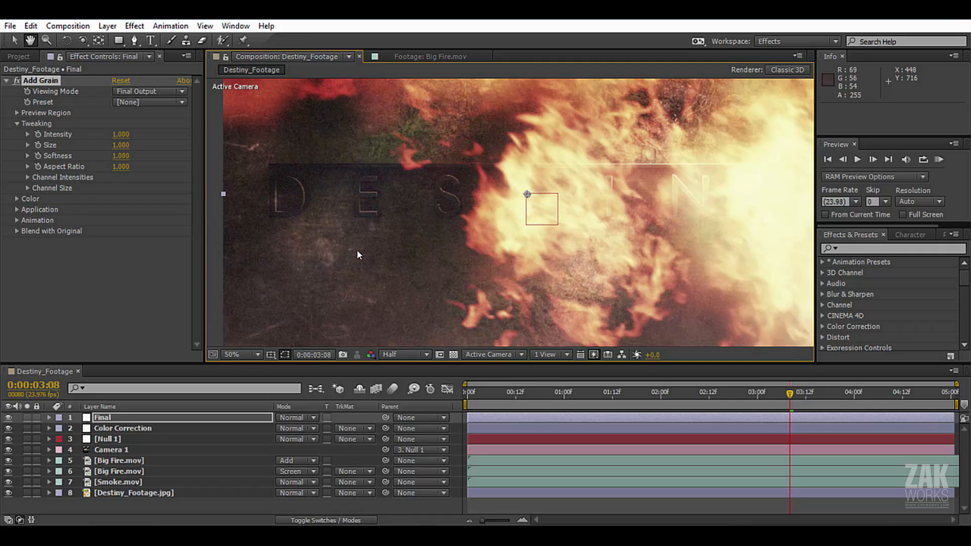
{"action": "left_click", "coordinate": [14, 70]}
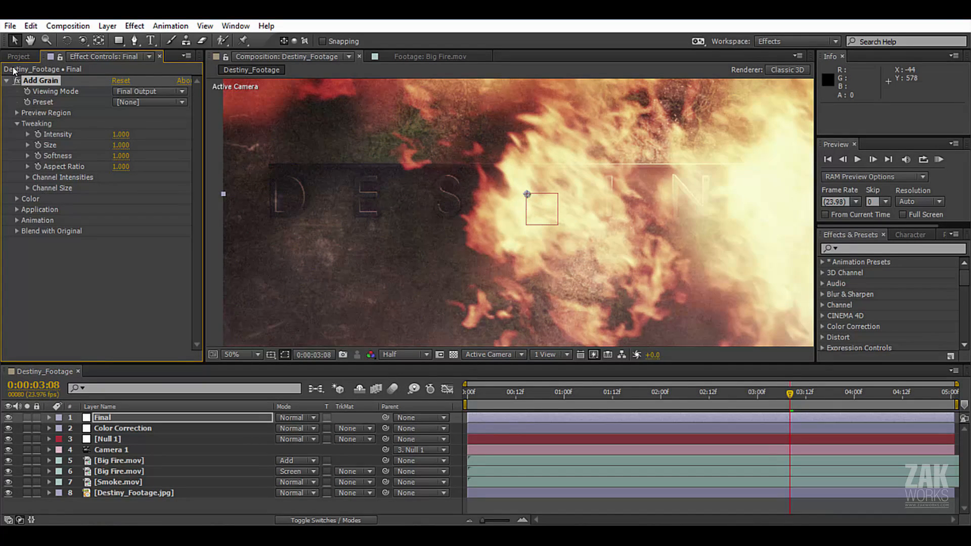
{"action": "scroll", "coordinate": [449, 201], "scroll_direction": "down", "scroll_amount": 2}
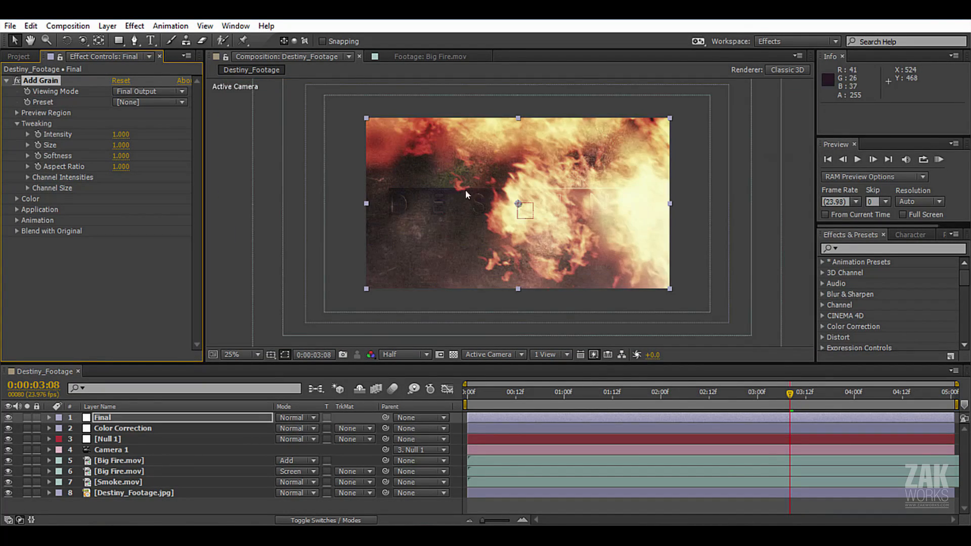
{"action": "key", "text": "space"}
{"action": "left_click_drag", "start_coordinate": [493, 203], "coordinate": [550, 195]}
{"action": "scroll", "coordinate": [511, 224], "scroll_direction": "up", "scroll_amount": 2}
{"action": "key", "text": "space"}
Apply the Sharpen effect to the Final layer and set Sharpen Amount to 15.
{"action": "left_click", "coordinate": [106, 418]}
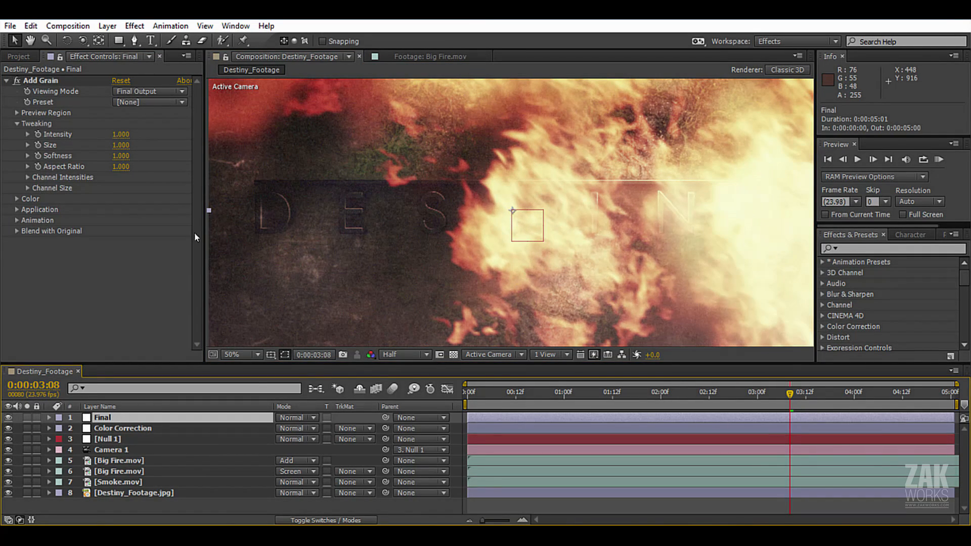
{"action": "left_click", "coordinate": [134, 26]}
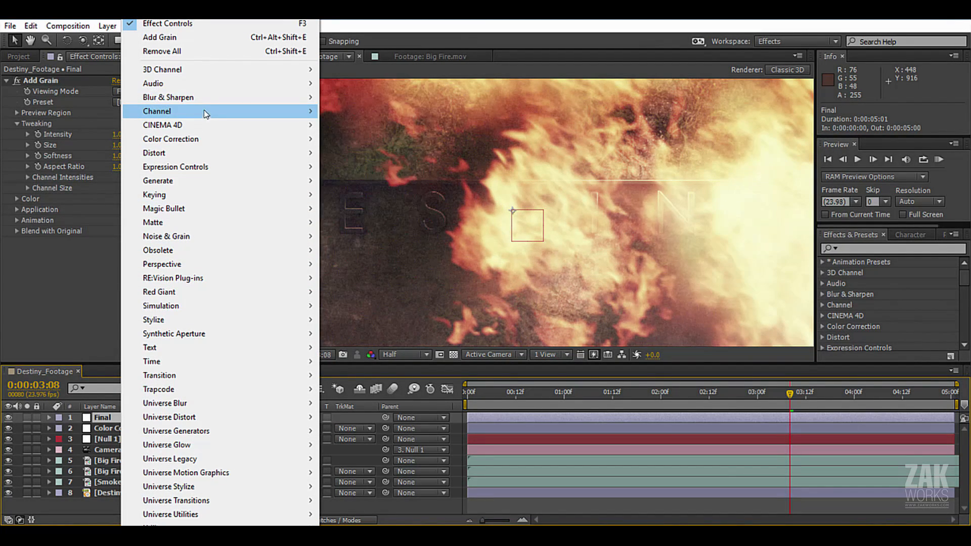
{"action": "mouse_move", "coordinate": [202, 97]}
{"action": "left_click", "coordinate": [351, 292]}
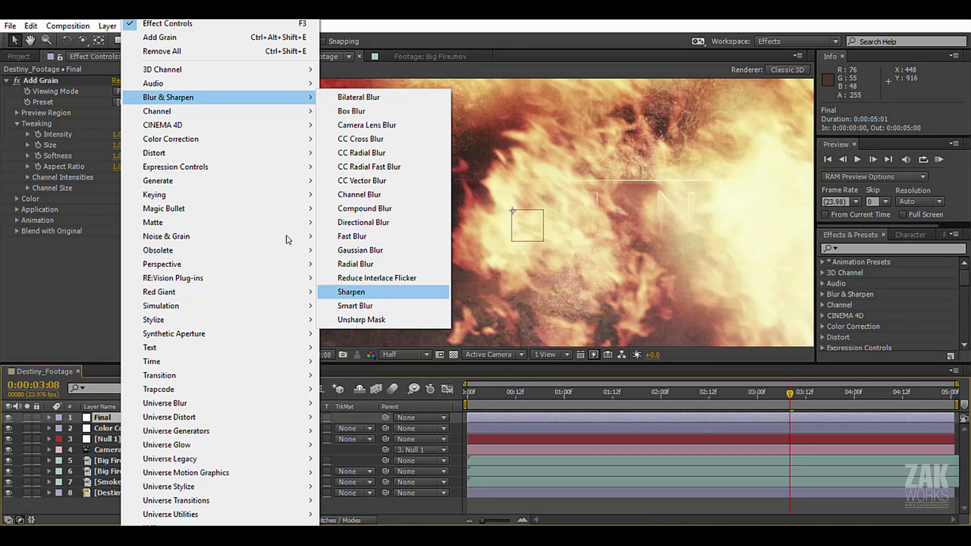
{"action": "left_click", "coordinate": [115, 253]}
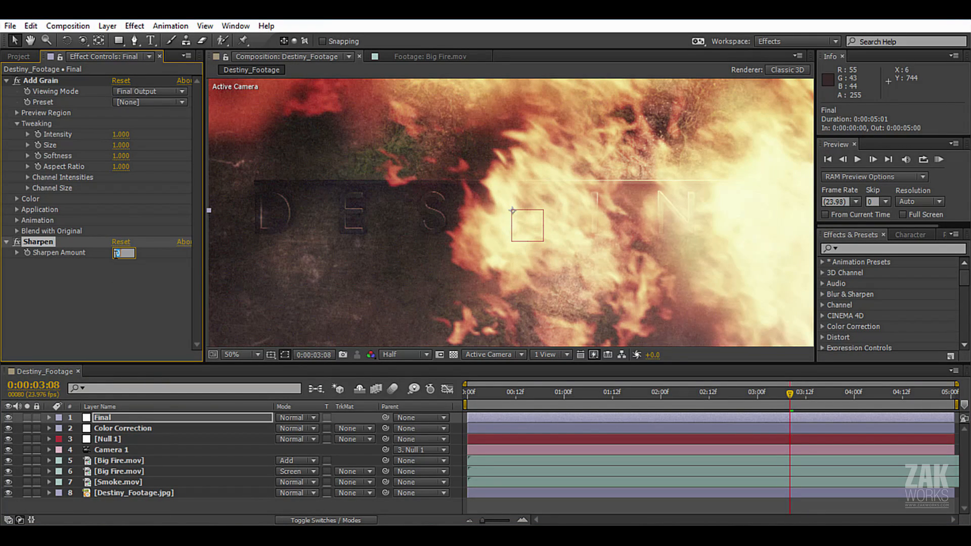
{"action": "key", "text": "Return"}
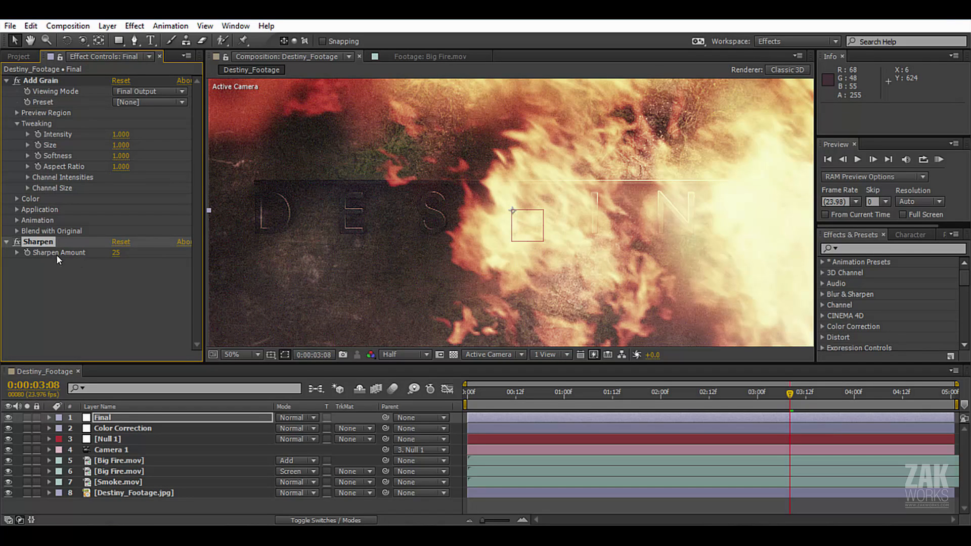
{"action": "key", "text": "Return"}
Save the project and RAM-preview part of the composition with the grain and sharpening applied.
{"action": "scroll", "coordinate": [563, 194], "scroll_direction": "down", "scroll_amount": 2}
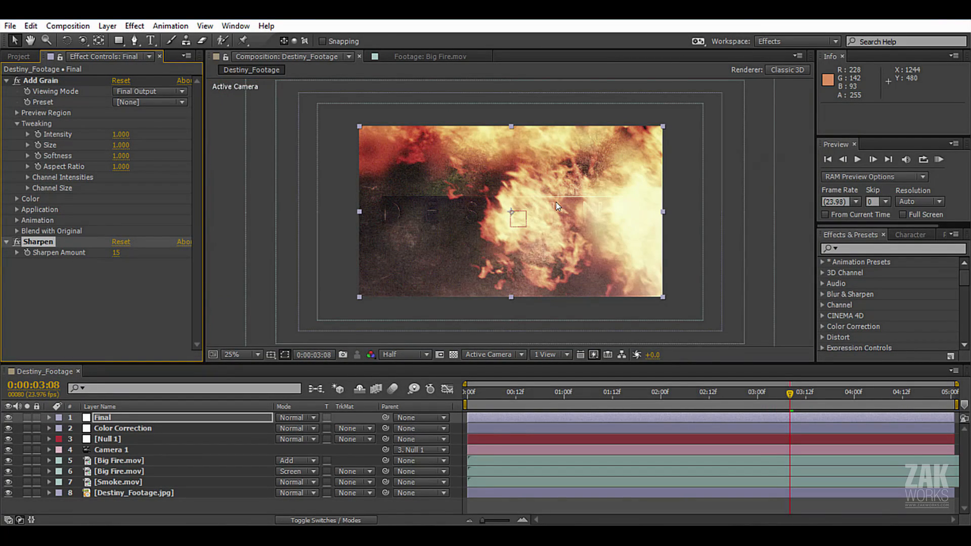
{"action": "key", "text": "ctrl+s"}
{"action": "key", "text": "KP_0"}
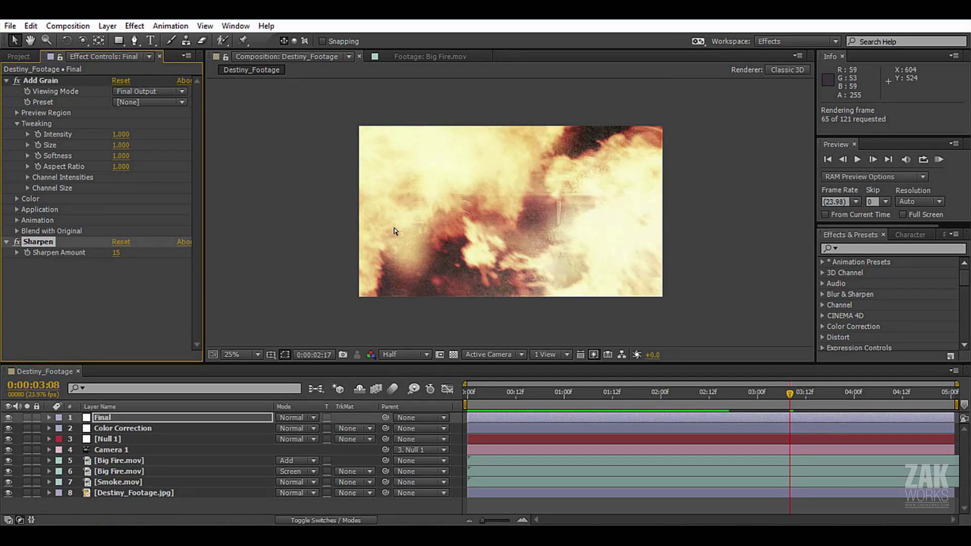
{"action": "key", "text": "space"}
{"action": "key", "text": "space"}
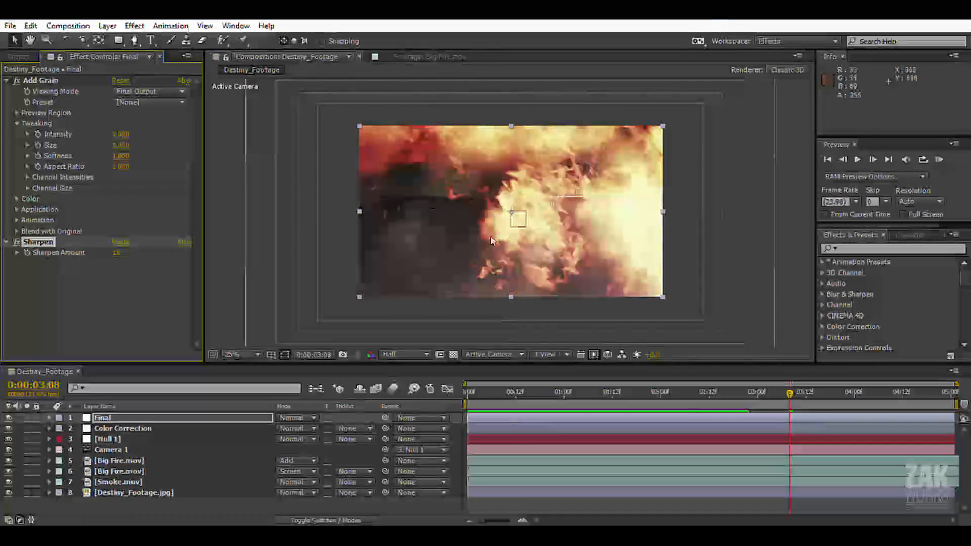
At 0:00:00:19, make the Final layer's Add Grain effect monochromatic.
{"action": "scroll", "coordinate": [410, 306], "scroll_direction": "up", "scroll_amount": 2}
{"action": "left_click", "coordinate": [516, 393]}
{"action": "left_click_drag", "start_coordinate": [517, 395], "coordinate": [544, 397]}
{"action": "left_click", "coordinate": [36, 81]}
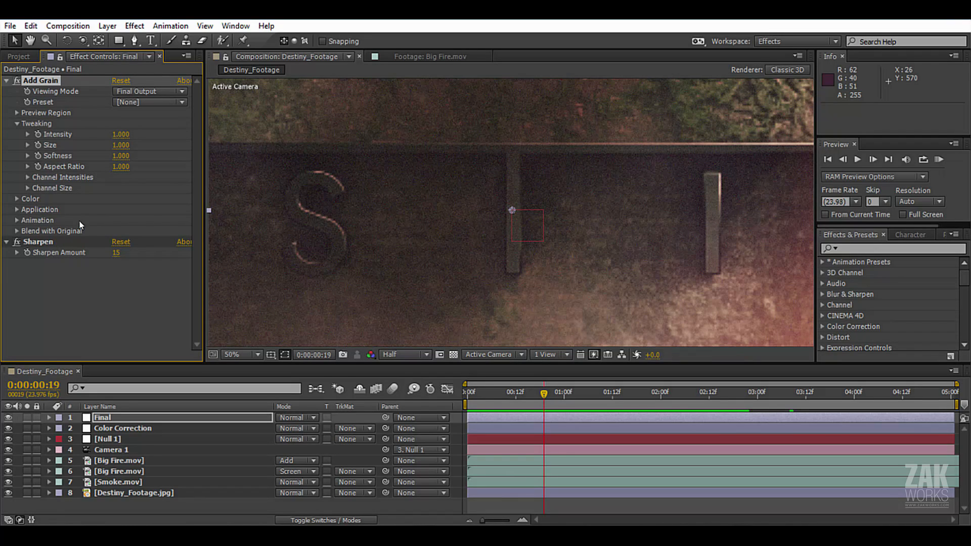
{"action": "left_click", "coordinate": [16, 198]}
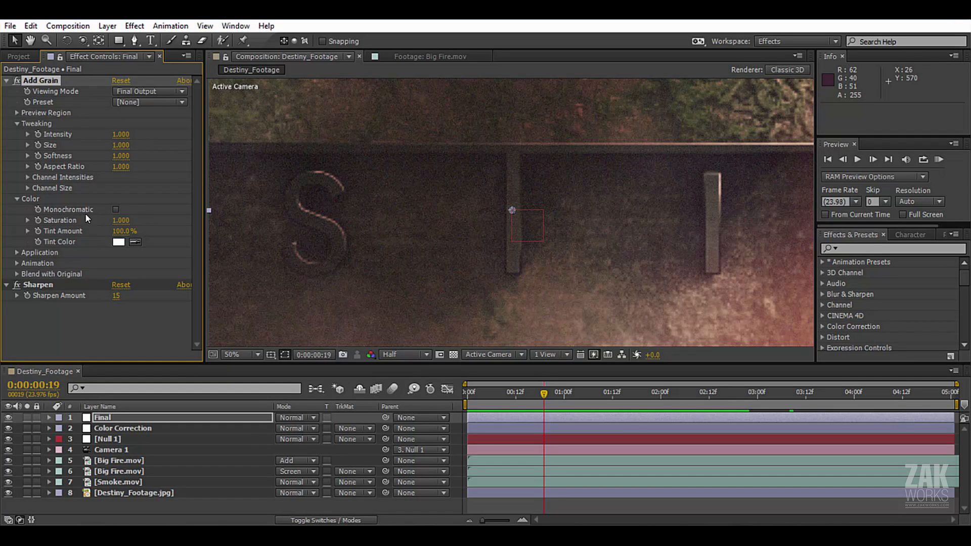
{"action": "left_click", "coordinate": [116, 209]}
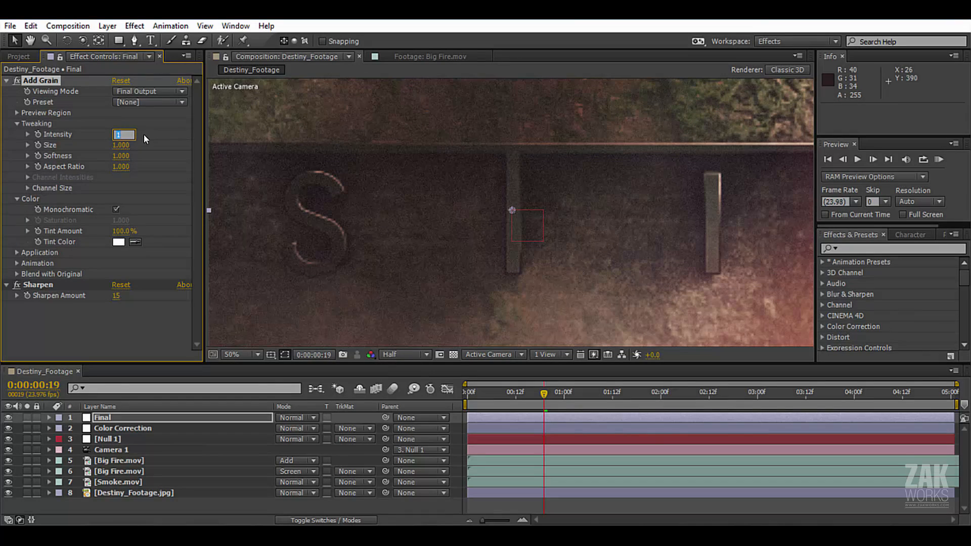
Reduce the Add Grain Intensity on the Final layer, trying 0.5 and settling on 0.7, and save the project.
{"action": "key", "text": "Return"}
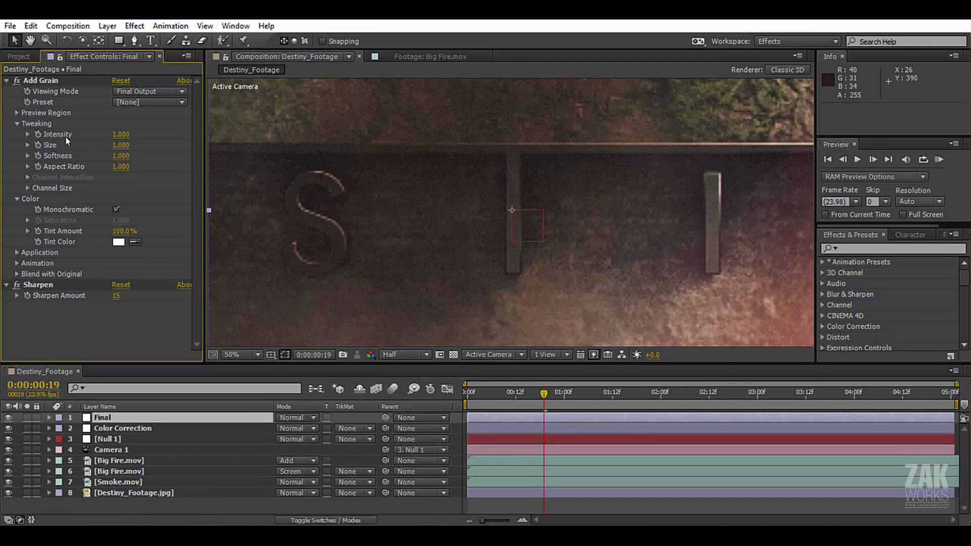
{"action": "left_click", "coordinate": [122, 135]}
{"action": "type", "text": ".5"}
{"action": "key", "text": "Return"}
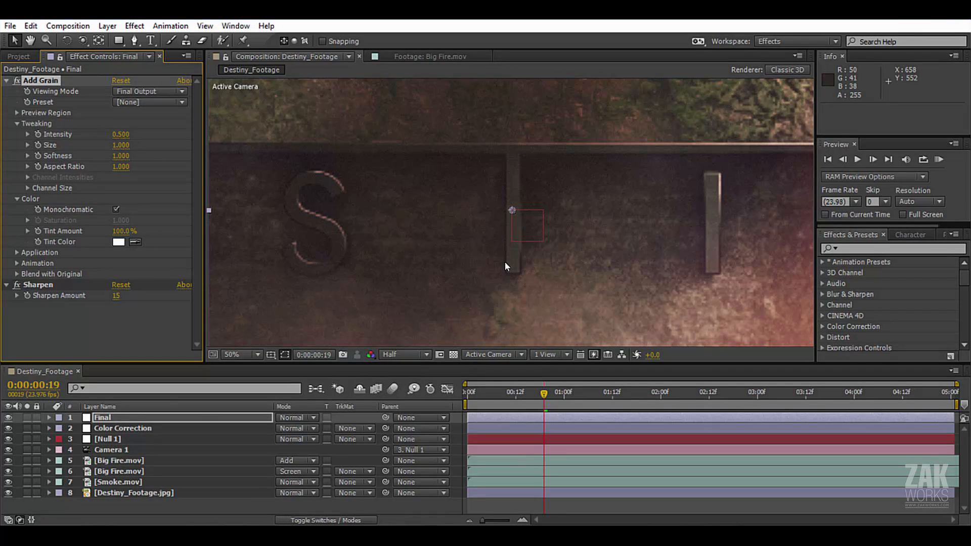
{"action": "left_click", "coordinate": [122, 135]}
{"action": "key", "text": "Return"}
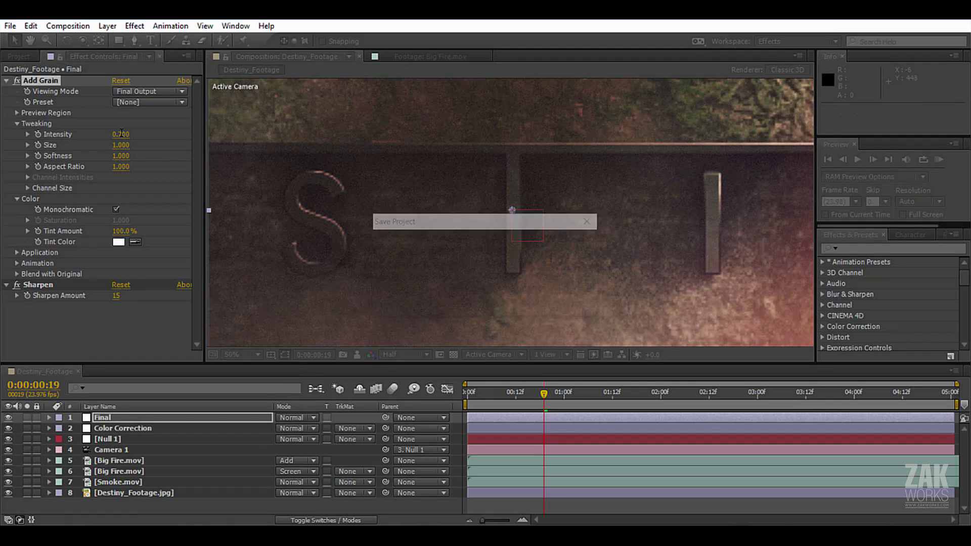
RAM-preview the whole composition in the maximized viewer at 50% to review the reduced monochrome grain.
{"action": "key", "text": "comma"}
{"action": "key", "text": "KP_7"}
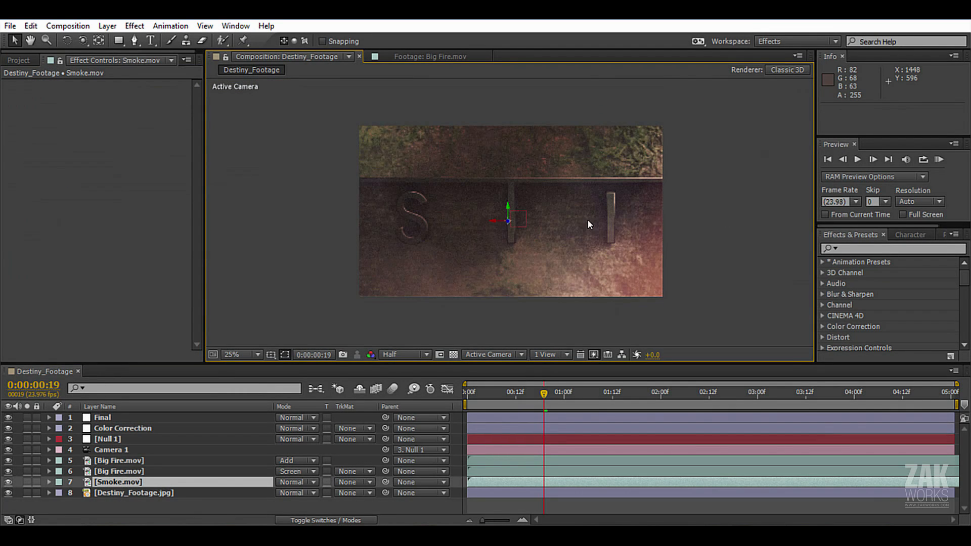
{"action": "key", "text": "period"}
{"action": "key", "text": "KP_0"}
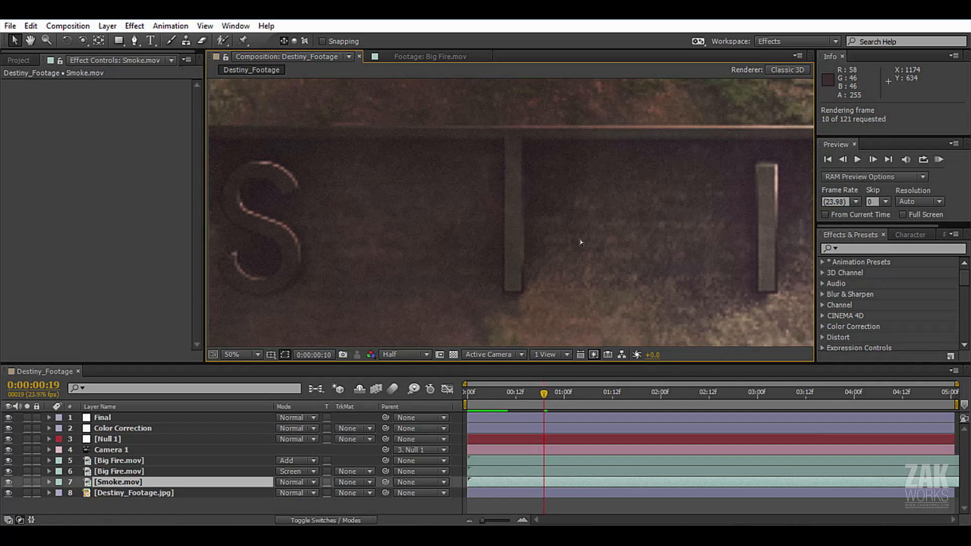
{"action": "key", "text": "space"}
{"action": "key", "text": "grave"}
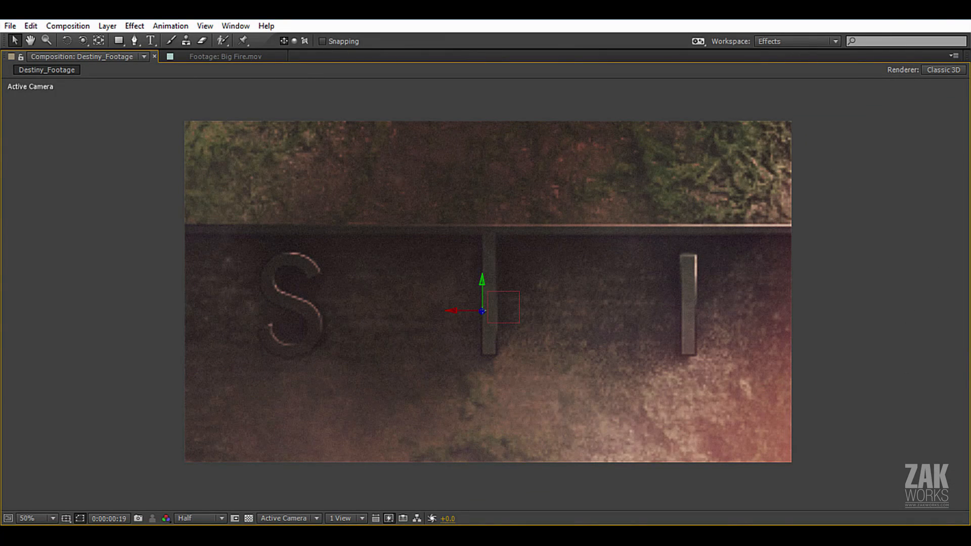
{"action": "key", "text": "KP_0"}
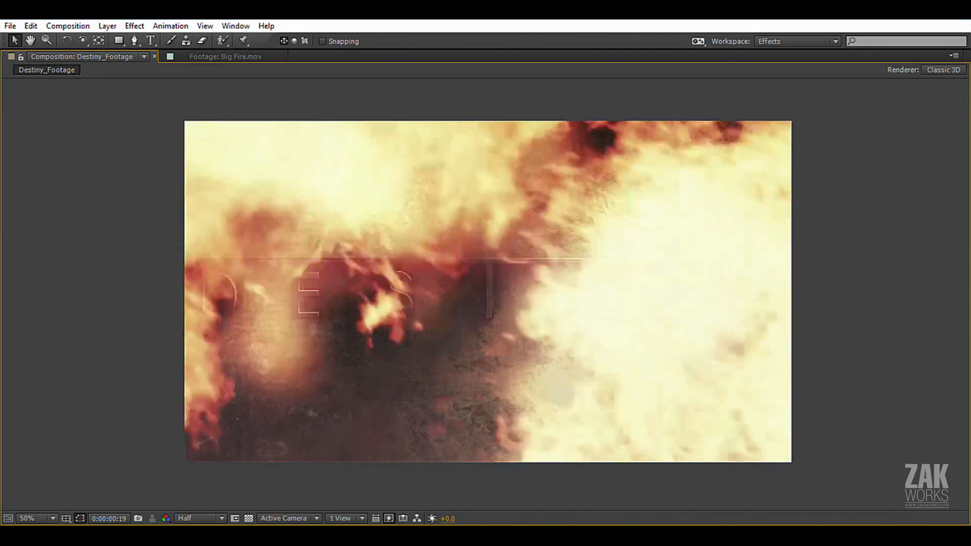
{"action": "key", "text": "space"}
{"action": "key", "text": "grave"}
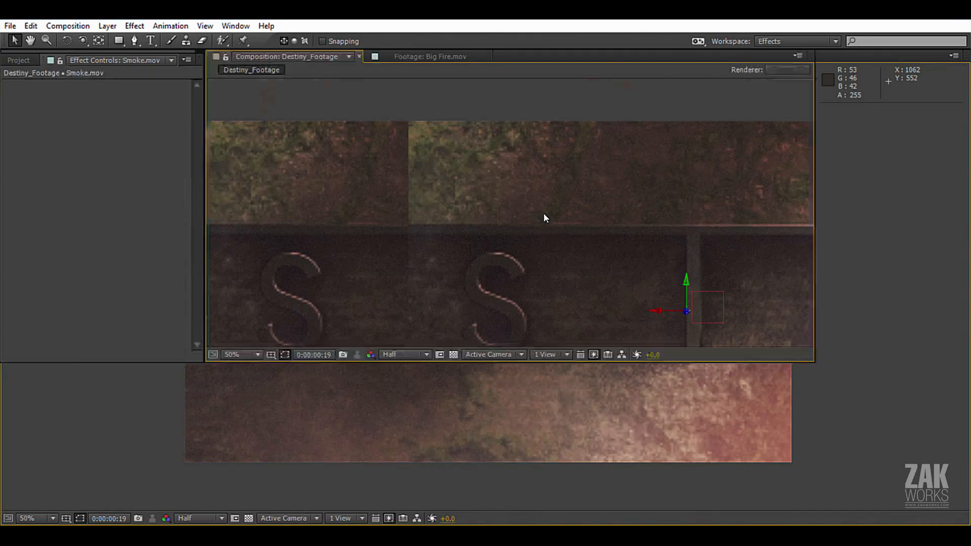
Go to 0:00:00:11, bring the letter S into close view, and set the preview resolution to Full.
{"action": "scroll", "coordinate": [543, 214], "scroll_direction": "down", "scroll_amount": 2}
{"action": "left_click_drag", "start_coordinate": [543, 392], "coordinate": [508, 399]}
{"action": "key", "text": "period"}
{"action": "key", "text": "period"}
{"action": "left_click_drag", "start_coordinate": [516, 224], "coordinate": [650, 216]}
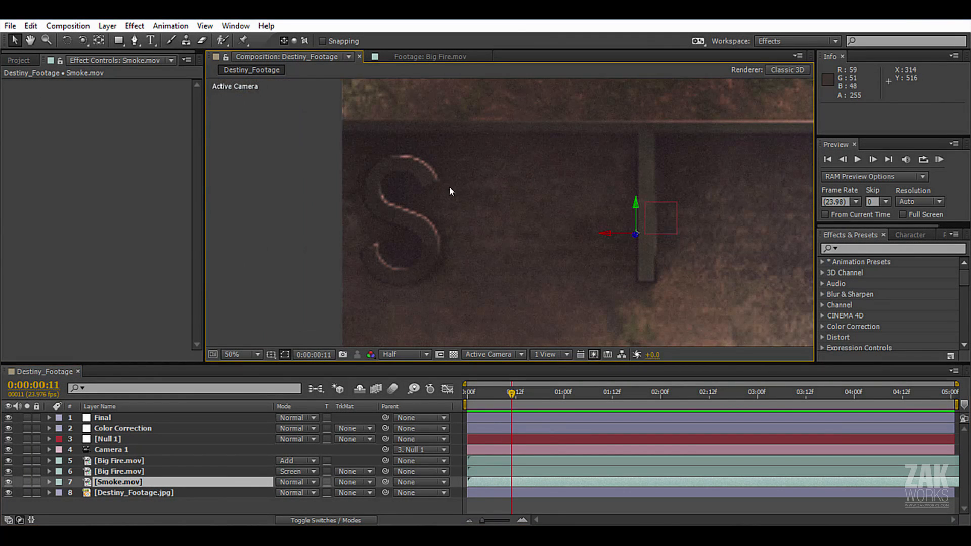
{"action": "left_click", "coordinate": [412, 353]}
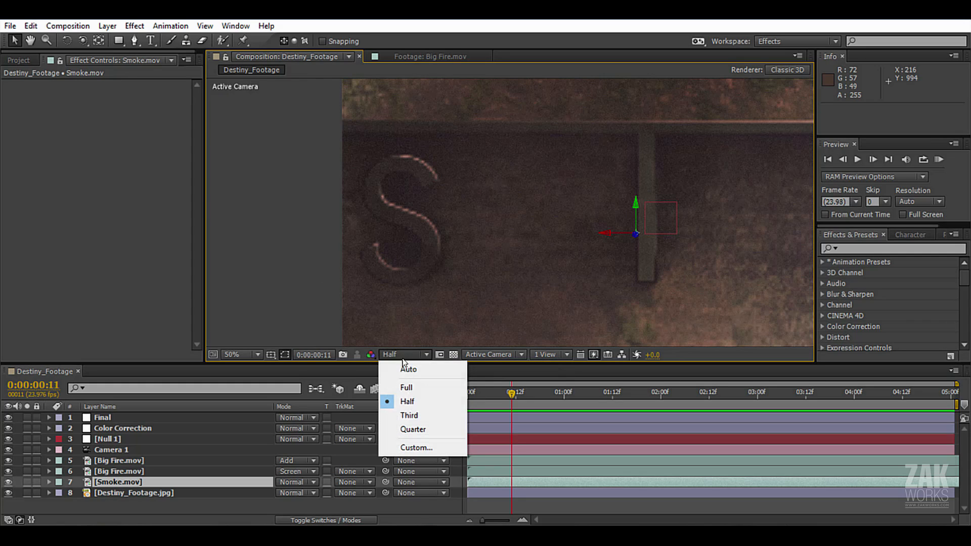
{"action": "left_click", "coordinate": [409, 391]}
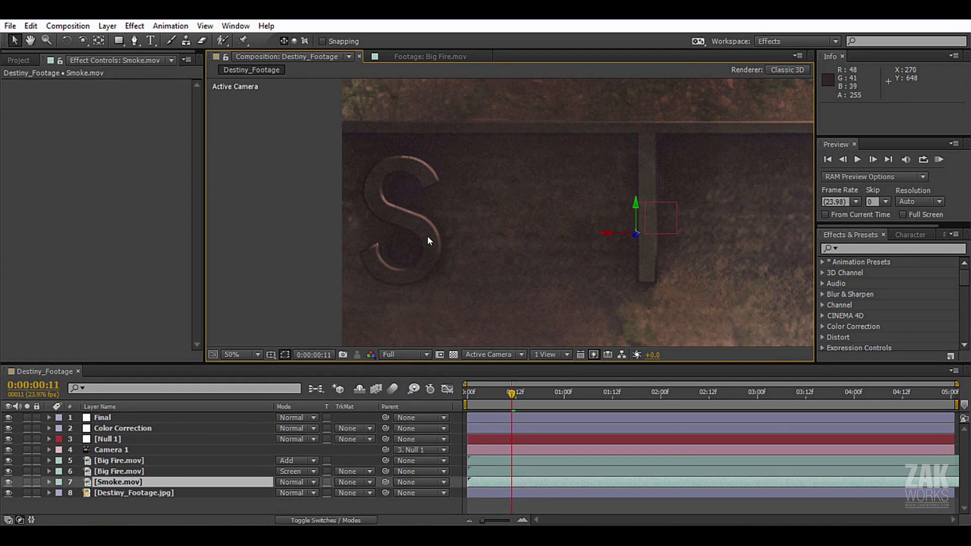
Inspect the grain and sharpening on the title letters at full quality and return the preview resolution to Half.
{"action": "scroll", "coordinate": [426, 236], "scroll_direction": "down", "scroll_amount": 2}
{"action": "left_click_drag", "start_coordinate": [522, 172], "coordinate": [424, 186]}
{"action": "scroll", "coordinate": [430, 190], "scroll_direction": "up", "scroll_amount": 2}
{"action": "left_click_drag", "start_coordinate": [510, 234], "coordinate": [569, 227]}
{"action": "left_click", "coordinate": [406, 356]}
{"action": "left_click", "coordinate": [407, 401]}
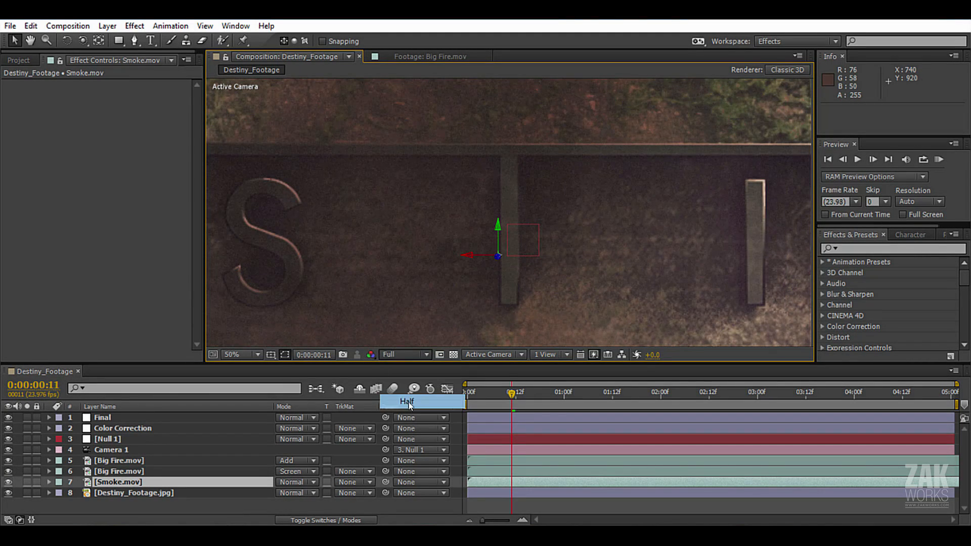
Return to a full-frame view of the composition and save the project.
{"action": "scroll", "coordinate": [520, 218], "scroll_direction": "down", "scroll_amount": 2}
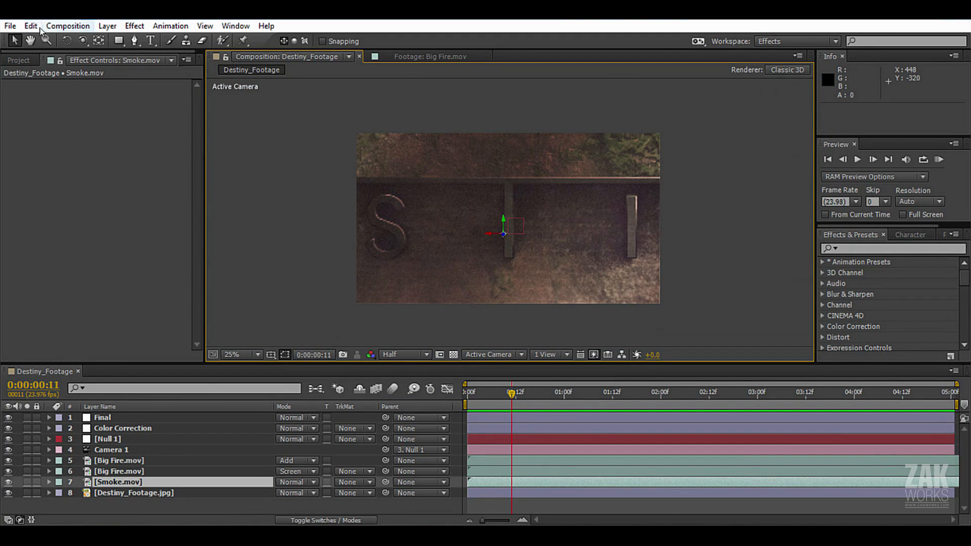
{"action": "left_click", "coordinate": [10, 25]}
{"action": "left_click", "coordinate": [30, 128]}
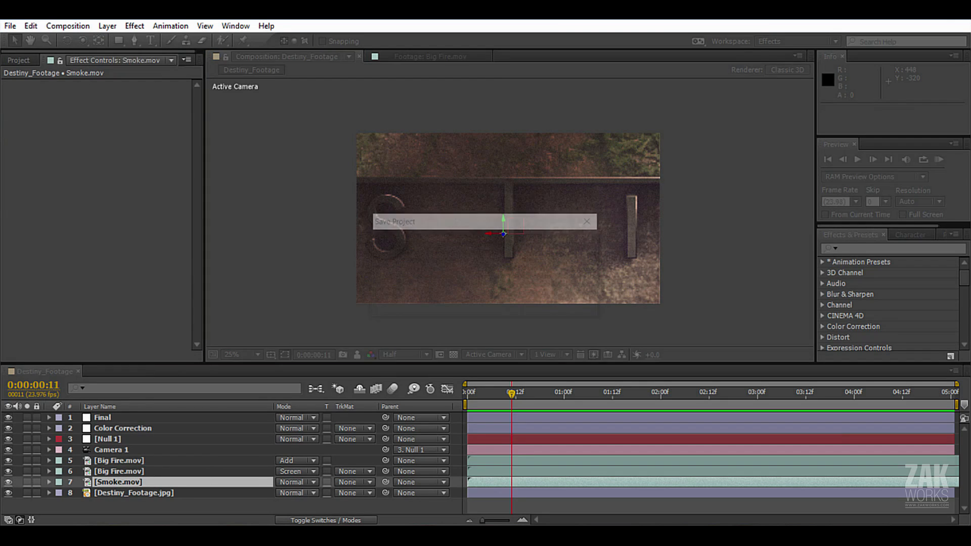
At 0:00:03:05, enable the motion blur switch on both Big Fire.mov layers, Smoke.mov and Destiny_Footage.jpg.
{"action": "scroll", "coordinate": [313, 227], "scroll_direction": "up", "scroll_amount": 1}
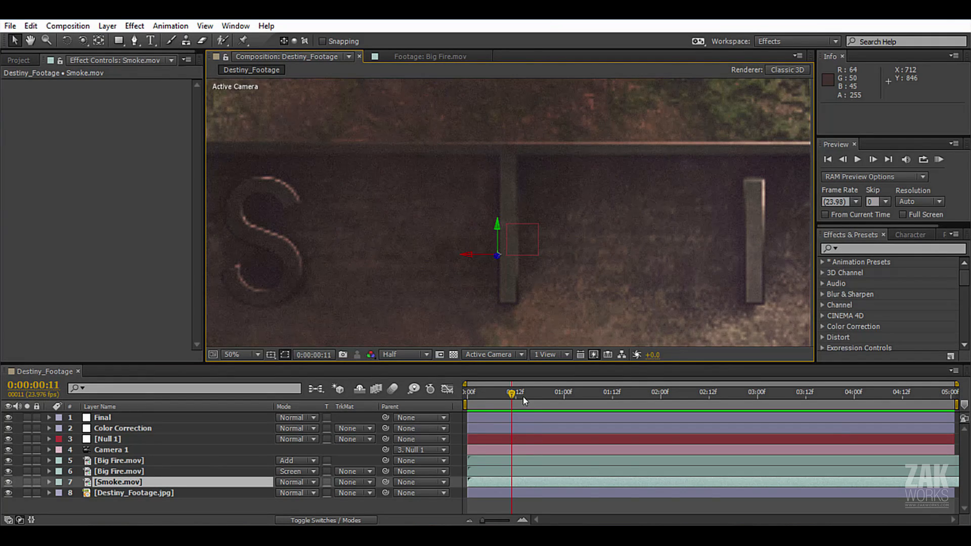
{"action": "left_click_drag", "start_coordinate": [521, 394], "coordinate": [778, 392]}
{"action": "left_click", "coordinate": [105, 457]}
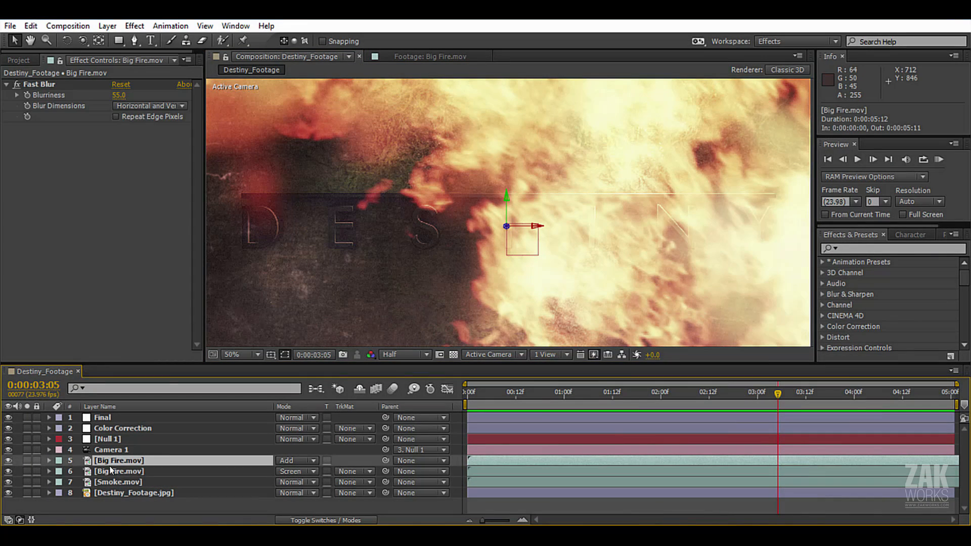
{"action": "left_click", "coordinate": [117, 473], "text": "shift"}
{"action": "left_click", "coordinate": [121, 494], "text": "shift"}
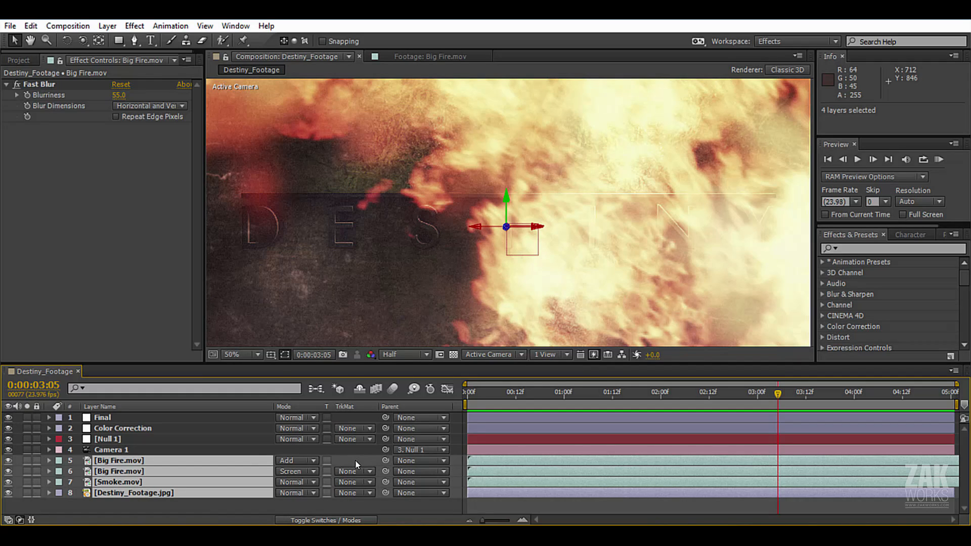
{"action": "key", "text": "F4"}
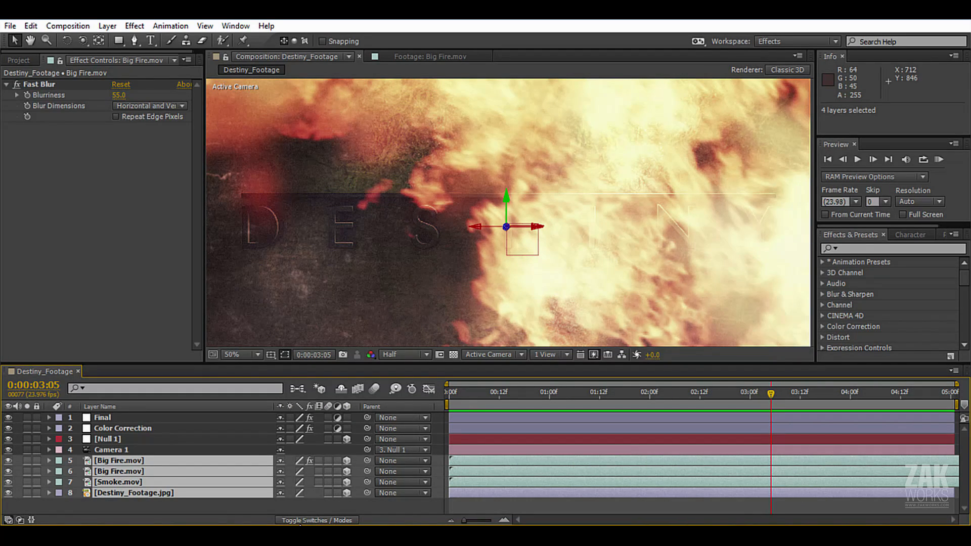
{"action": "left_click", "coordinate": [302, 520]}
{"action": "key", "text": "F4"}
{"action": "key", "text": "F4"}
{"action": "key", "text": "F4"}
{"action": "key", "text": "F4"}
{"action": "key", "text": "F4"}
{"action": "key", "text": "F4"}
{"action": "left_click", "coordinate": [329, 461]}
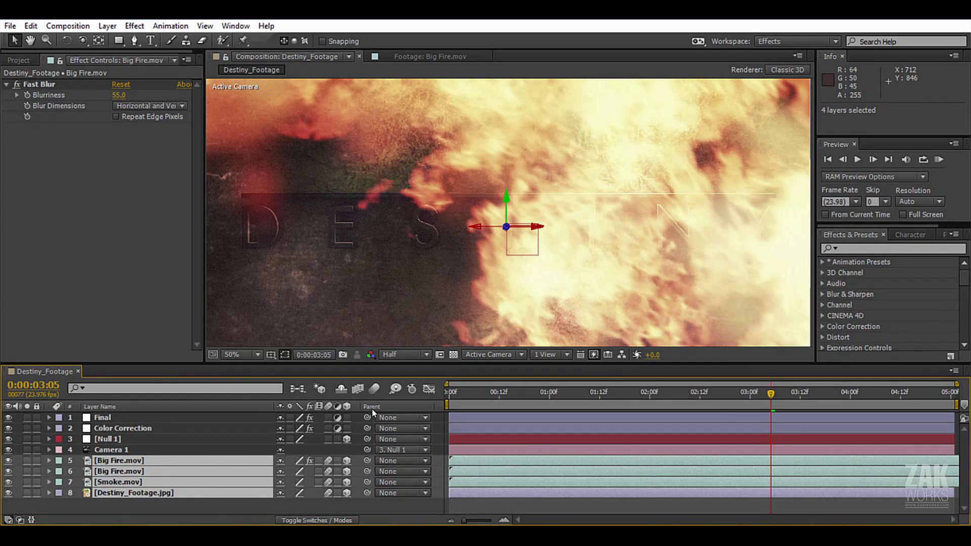
Enable motion blur for the whole composition and check the effect at 0:00:01:05.
{"action": "left_click", "coordinate": [374, 389]}
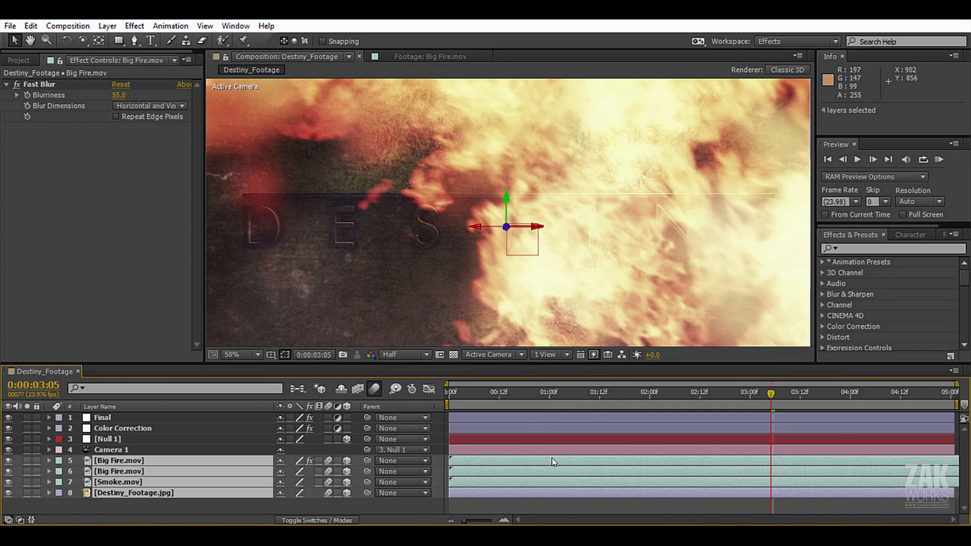
{"action": "mouse_move", "coordinate": [559, 393]}
{"action": "left_mouse_down"}
{"action": "mouse_move", "coordinate": [451, 395]}
{"action": "mouse_move", "coordinate": [571, 399]}
{"action": "left_mouse_up"}
{"action": "scroll", "coordinate": [493, 237], "scroll_direction": "down", "scroll_amount": 2}
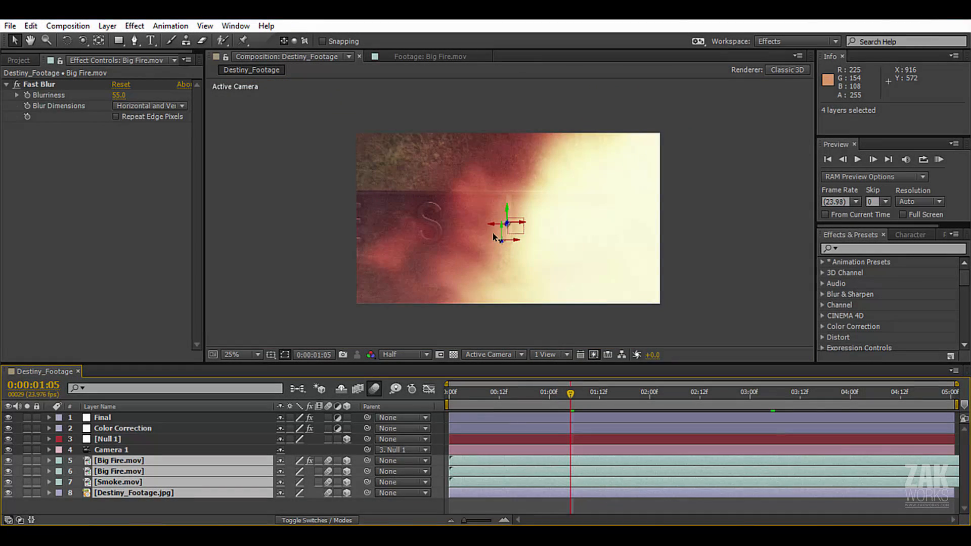
Save the project and RAM-preview the composition with motion blur at 25% magnification.
{"action": "key", "text": "ctrl+s"}
{"action": "left_click", "coordinate": [716, 219]}
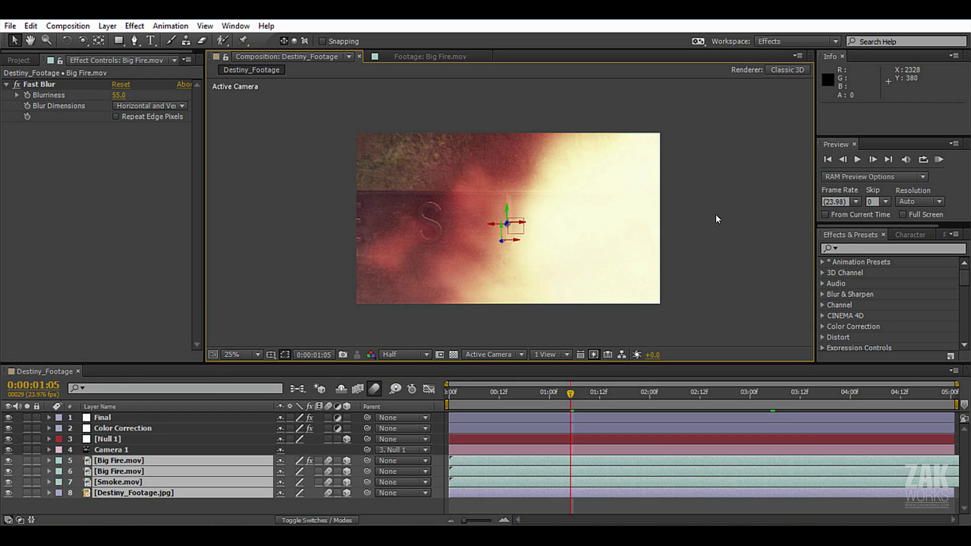
{"action": "scroll", "coordinate": [526, 200], "scroll_direction": "down", "scroll_amount": 2}
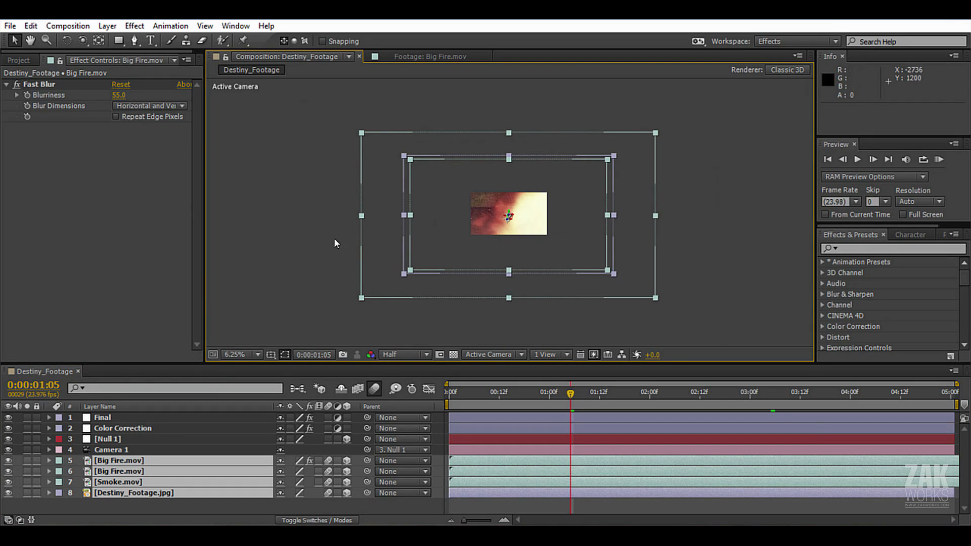
{"action": "scroll", "coordinate": [450, 235], "scroll_direction": "up", "scroll_amount": 2}
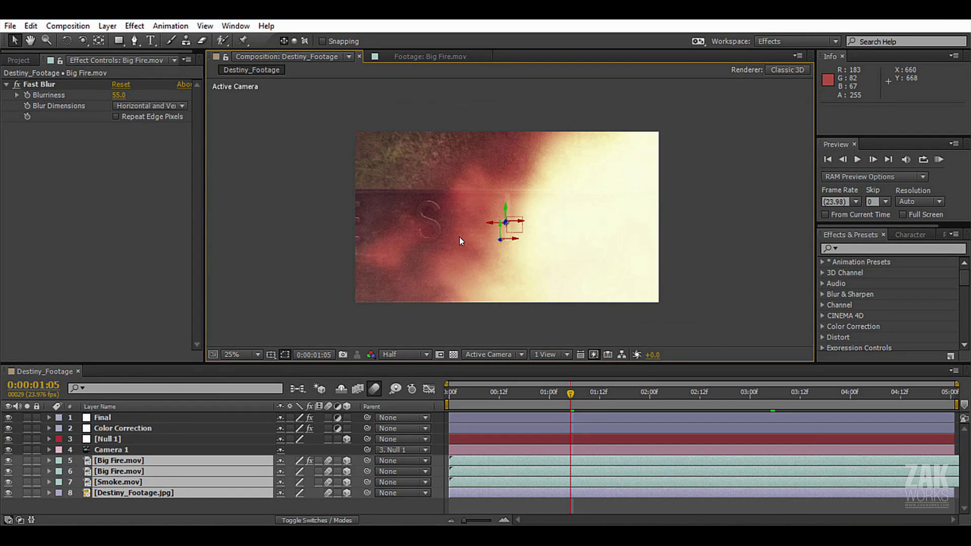
{"action": "key", "text": "KP_0"}
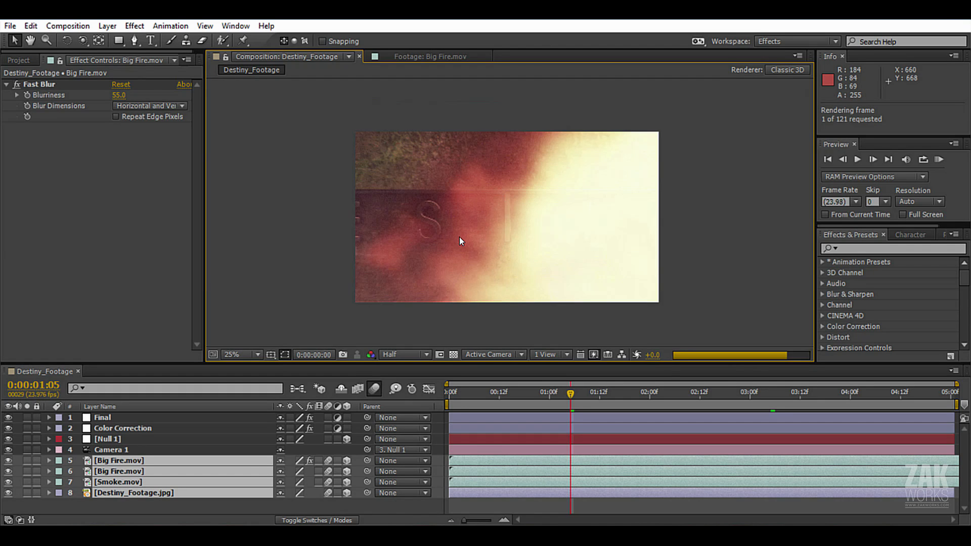